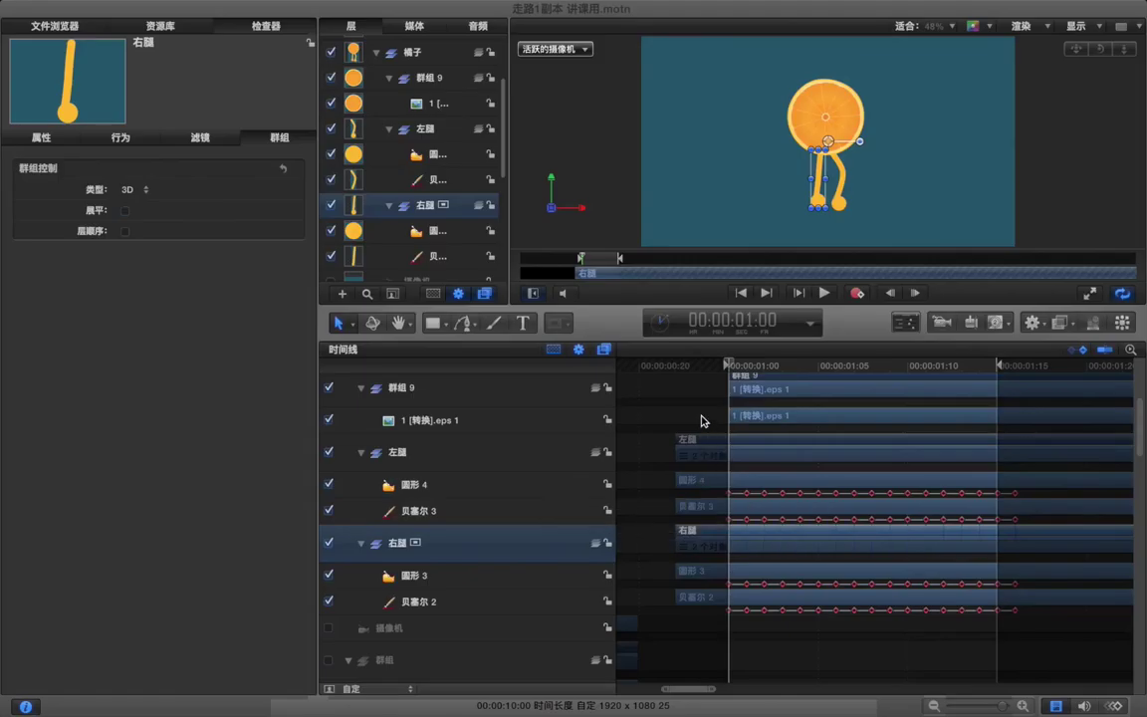
Step: Move the start of the play range back to 00:00:00:21, ahead of the first leg keyframes
key(Right)
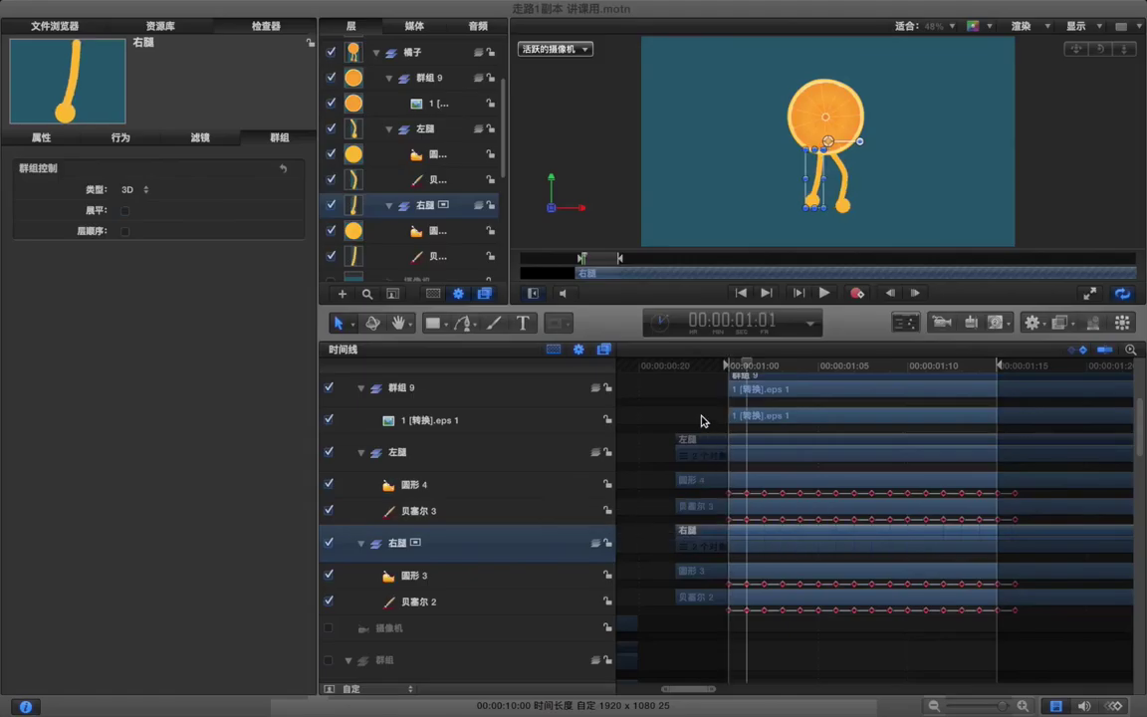
key(Left)
key(Left)
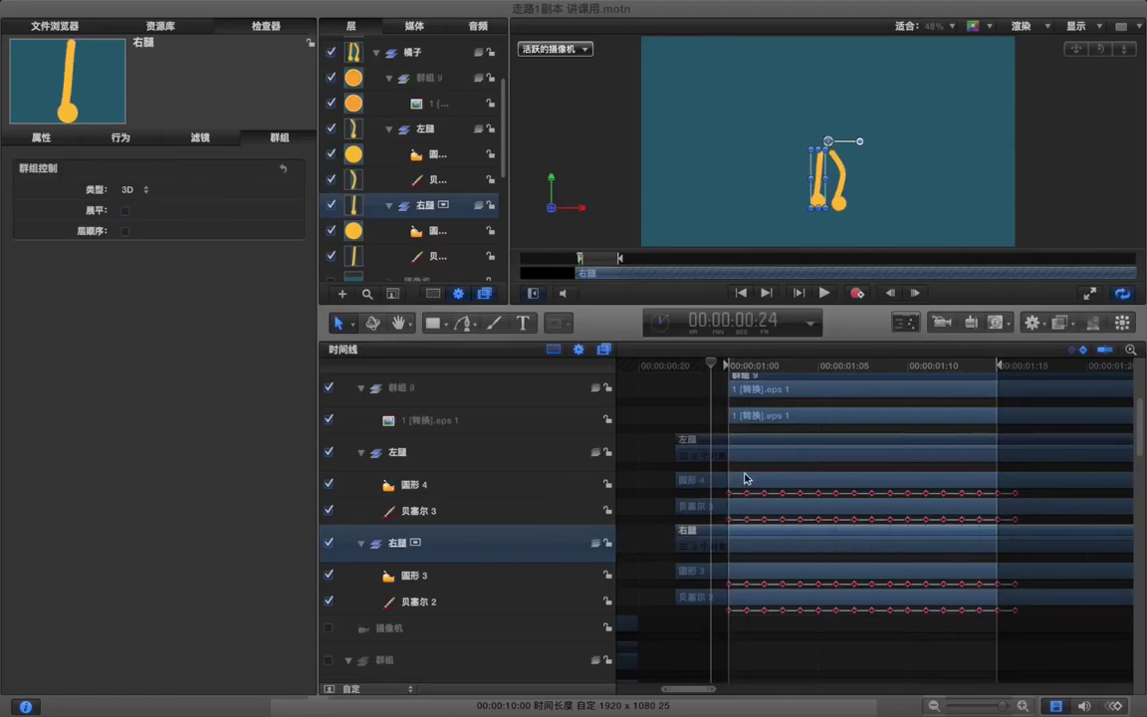
drag(726, 365, 656, 365)
Step: Extend the orange image 1 [转换].eps 1 back so it starts at 00:00:00:21, and put the playhead on that frame
key(Right)
key(Right)
key(Right)
scroll(733, 398, up, 3)
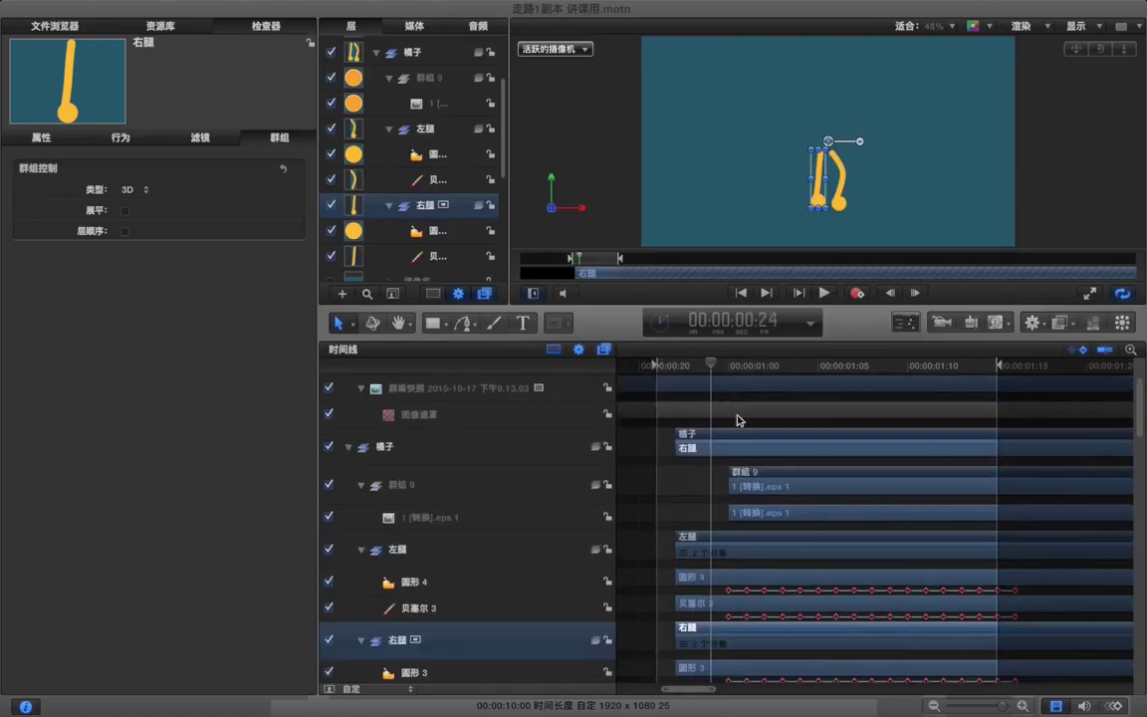
drag(734, 486, 666, 486)
click(664, 366)
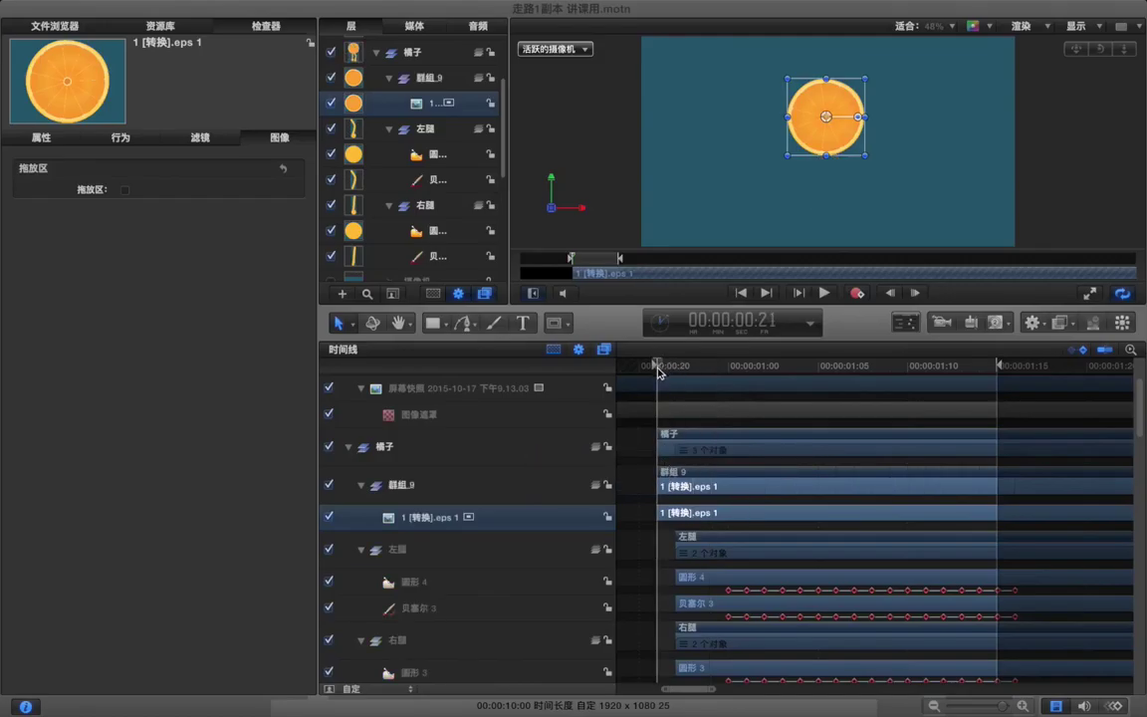
Step: Select all layers of the orange character and extend the 左腿 and 右腿 clips back to start at 00:00:00:21
drag(649, 395, 710, 628)
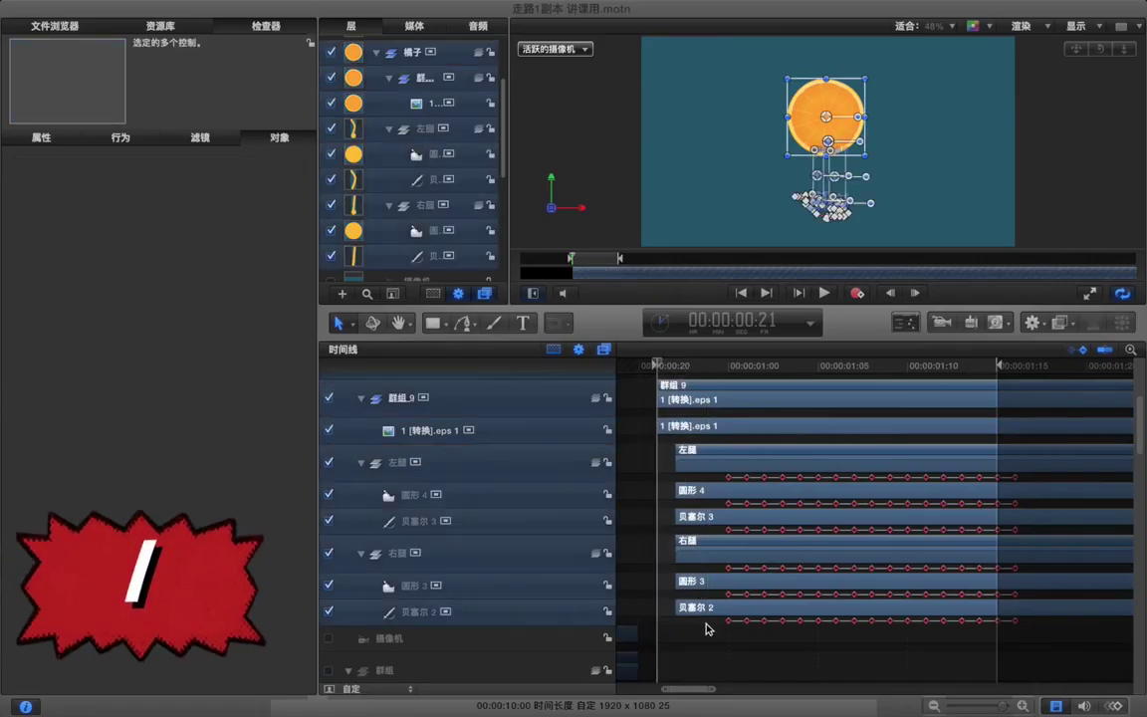
click(645, 490)
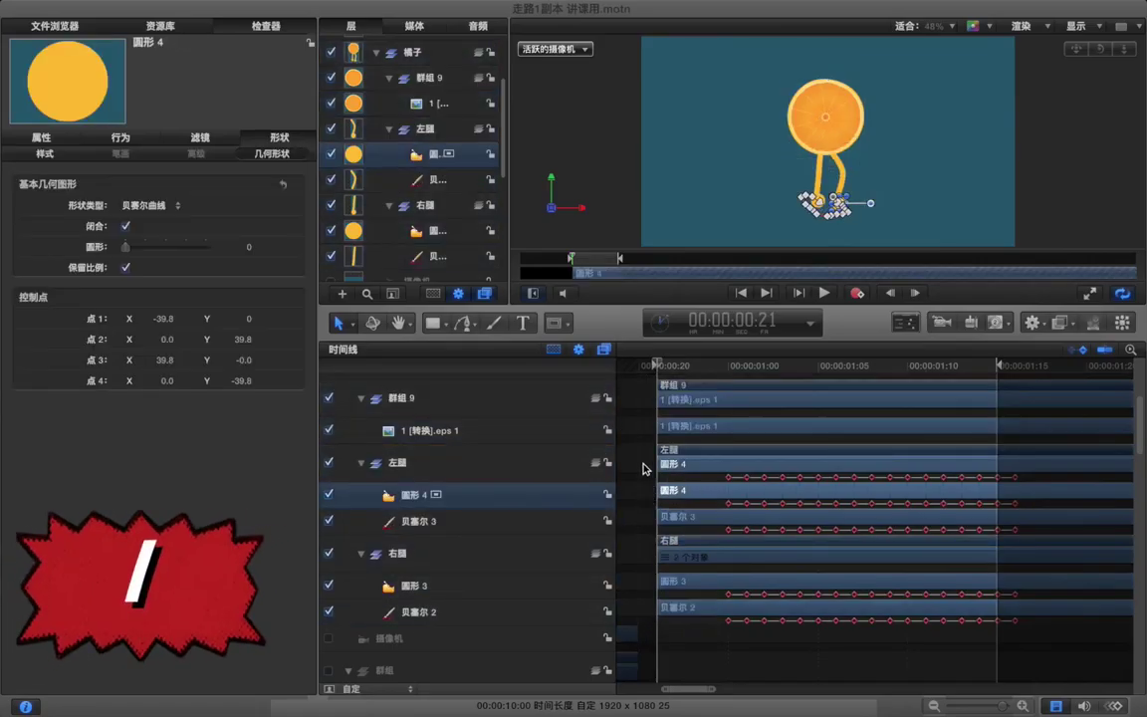
click(637, 431)
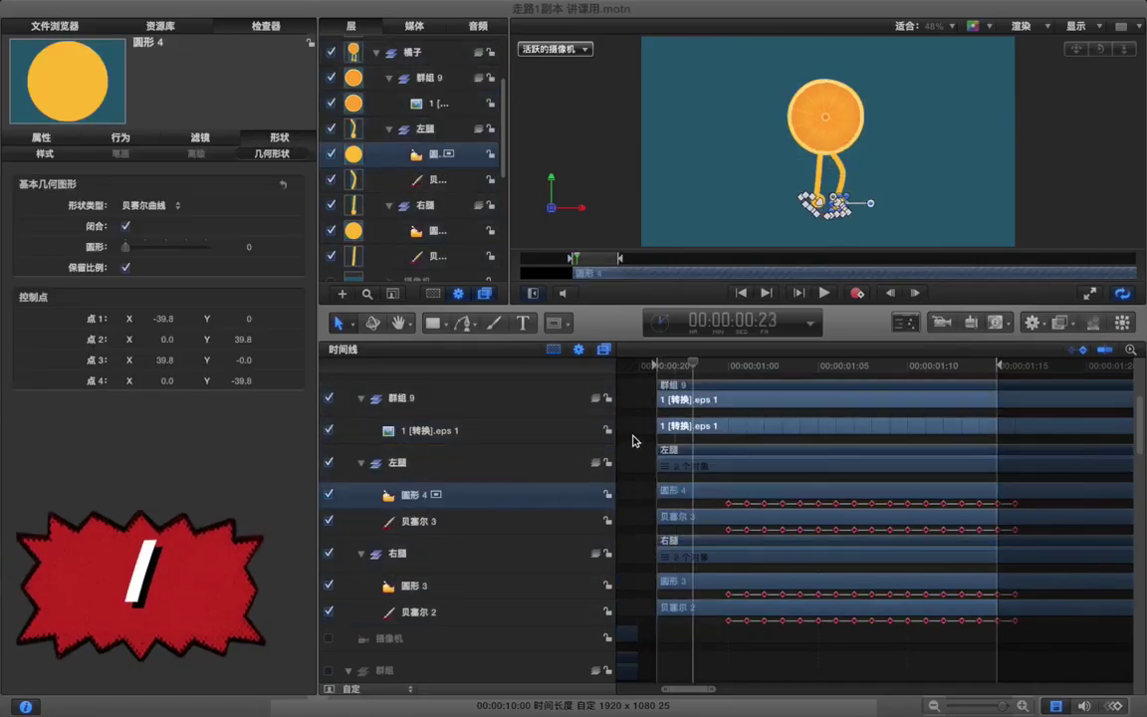
click(723, 658)
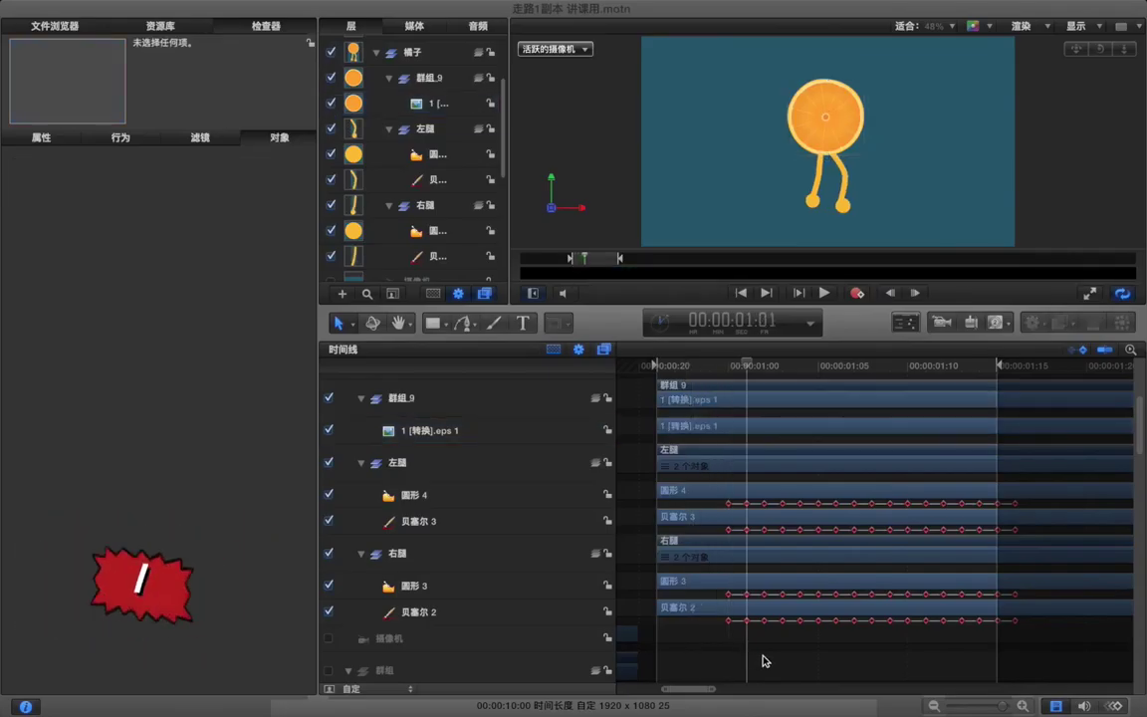
Step: At frame 00:00:00:24, make the control points of the right foot 圆形 3 editable with the Edit Points tool (编辑点)
key(Left)
key(Left)
key(Right)
key(Right)
key(Left)
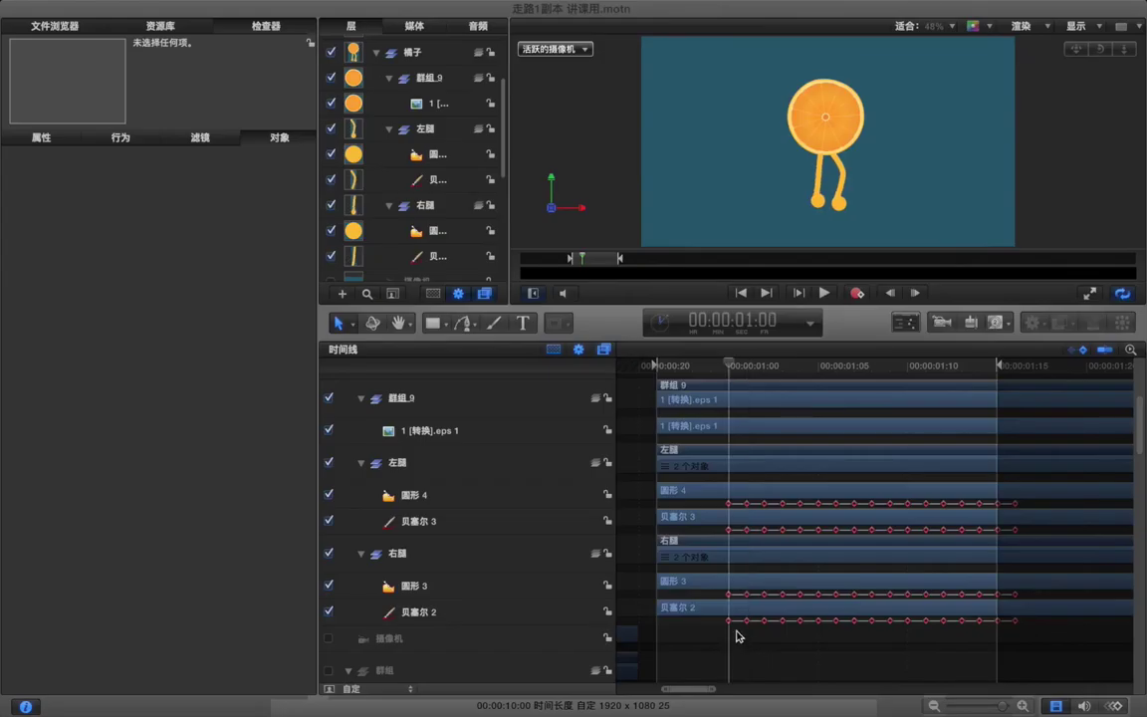
key(Left)
click(740, 586)
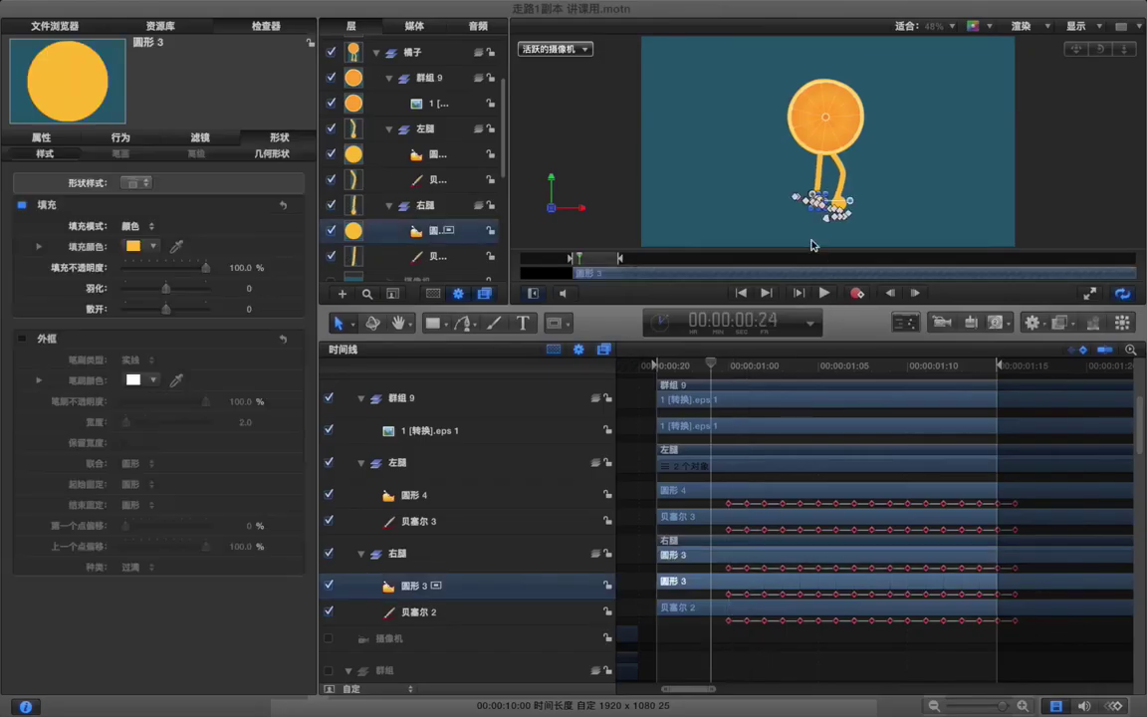
click(351, 326)
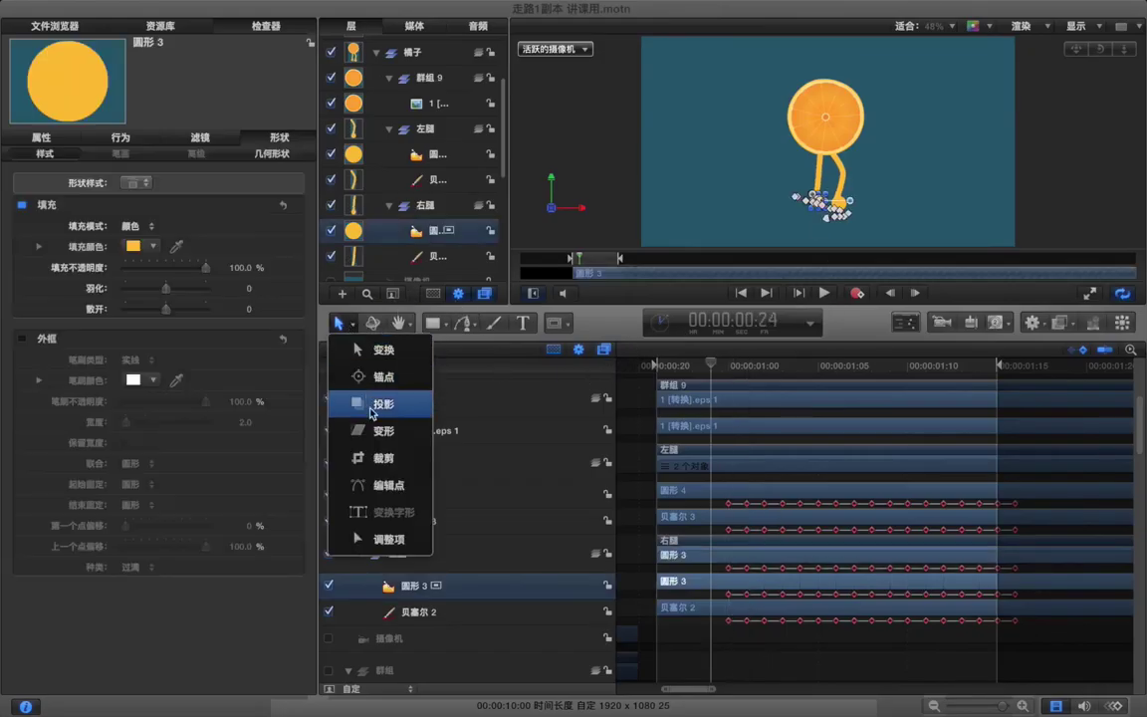
click(384, 485)
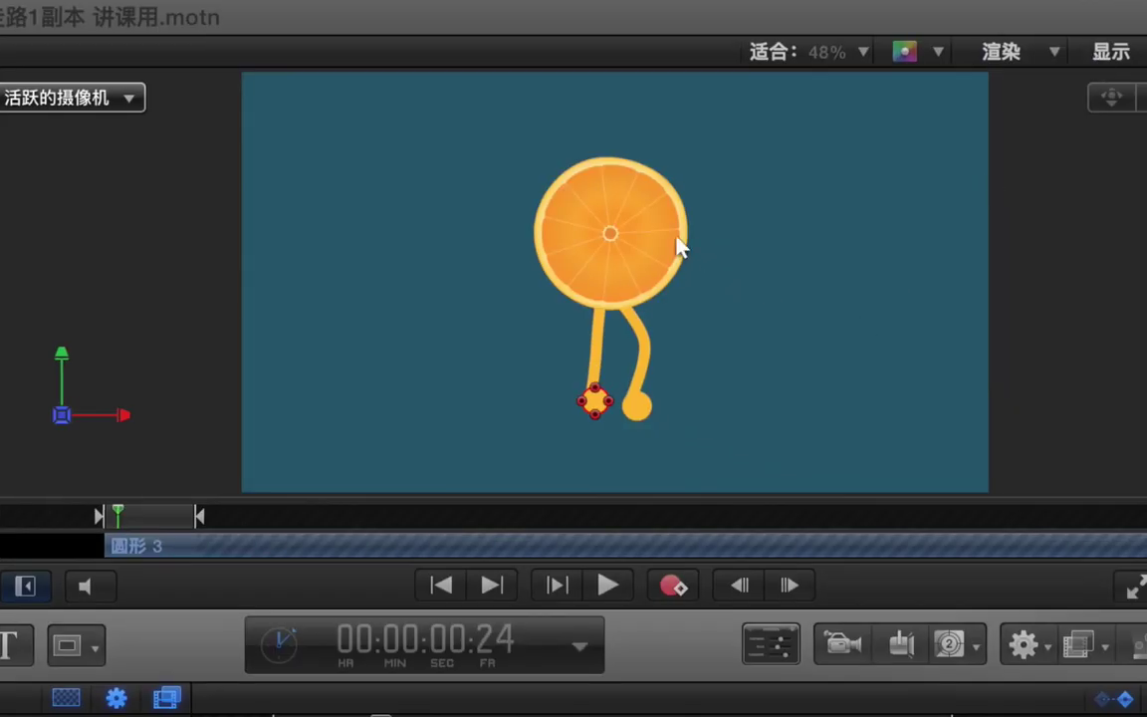
Step: Examine the leg poses frame by frame between 00:00:01:00 and 00:00:01:02
key(Right)
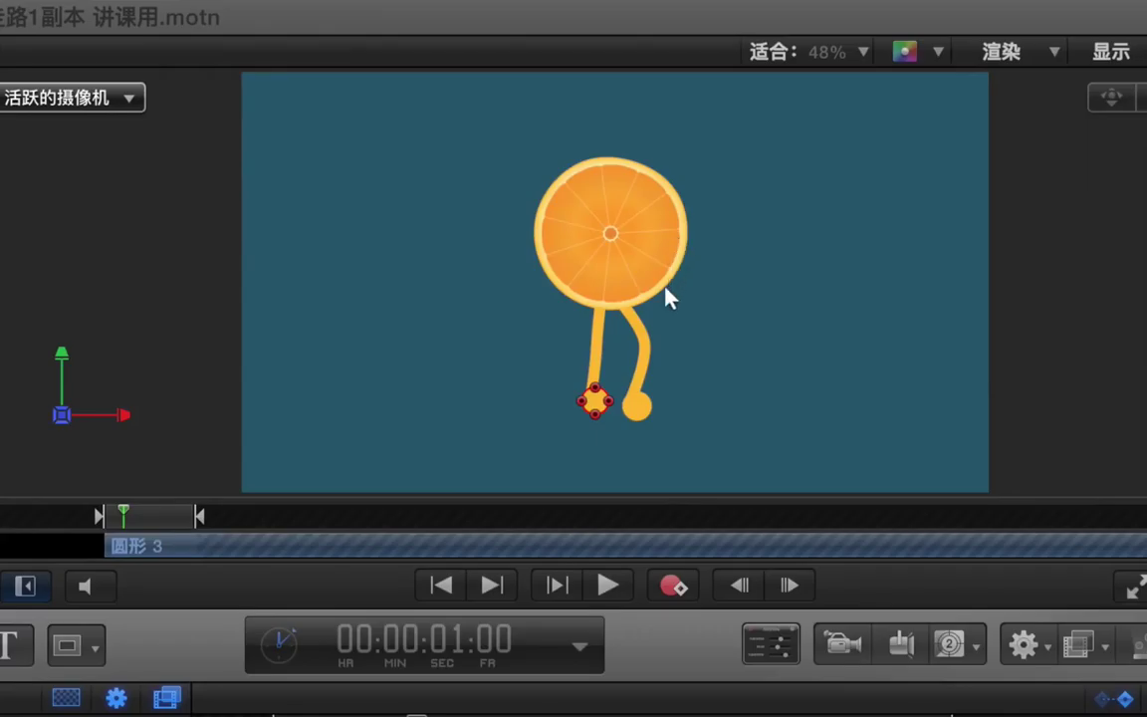
key(Right)
key(Left)
key(Right)
key(Right)
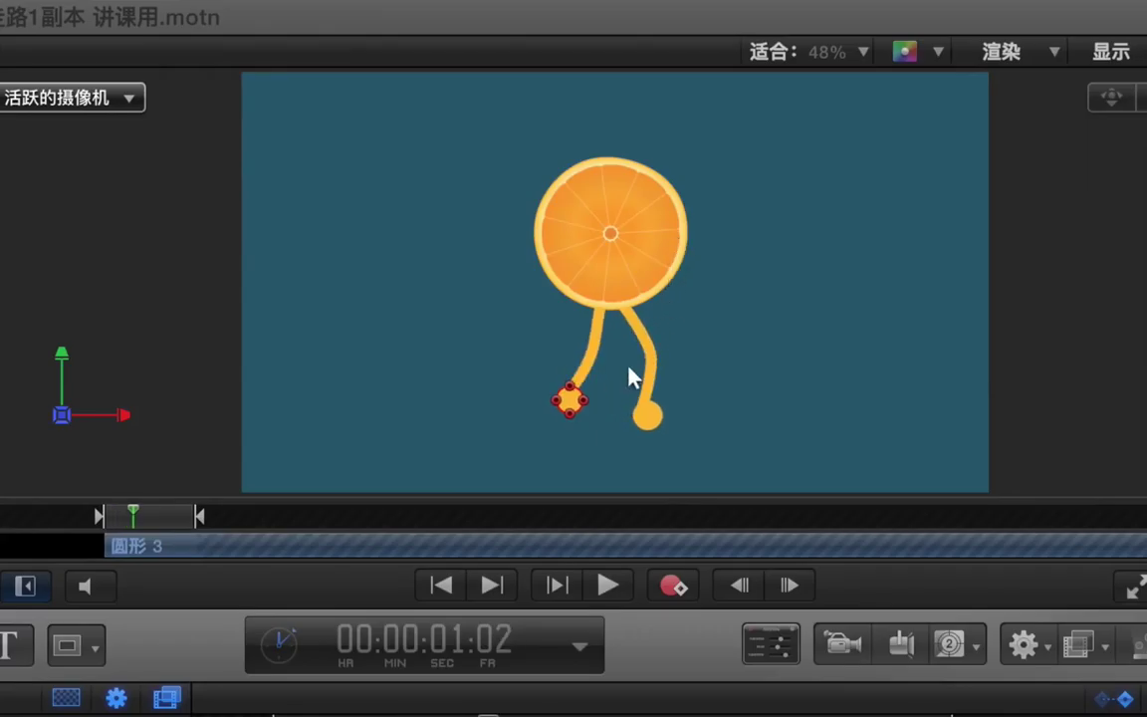
key(Left)
key(Left)
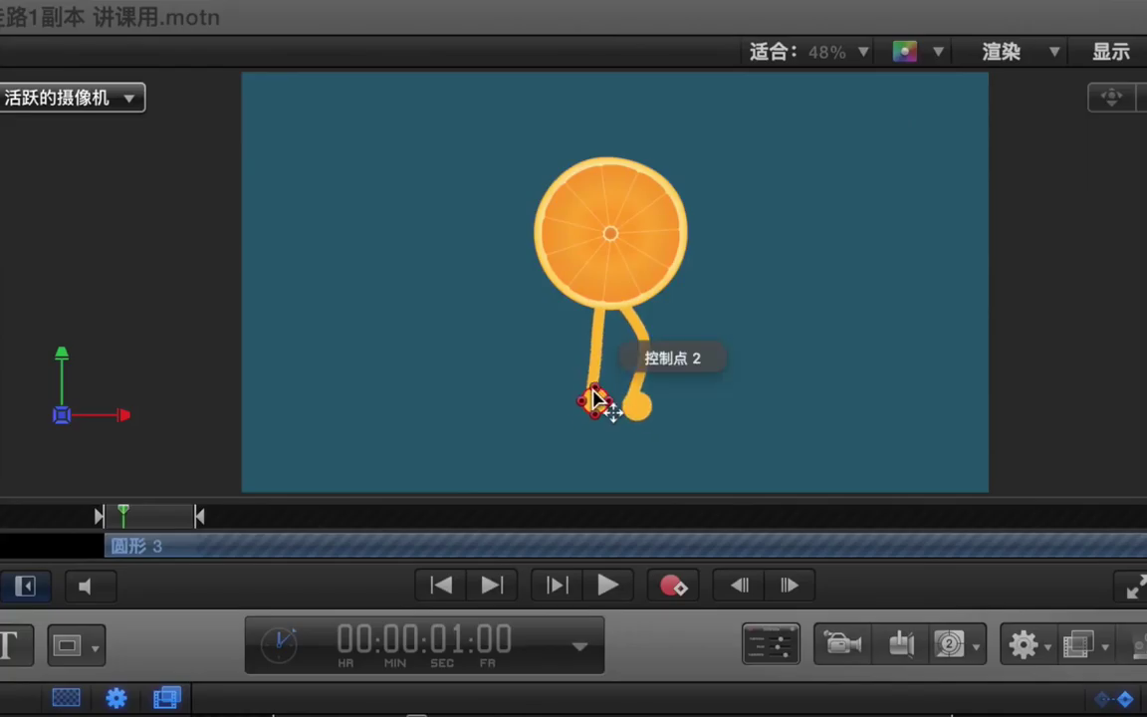
Step: At 00:00:01:00, shift the right foot 圆形 3 toward the other foot and bend leg 贝塞尔 2 at the knee to meet it
drag(596, 411, 607, 407)
click(596, 357)
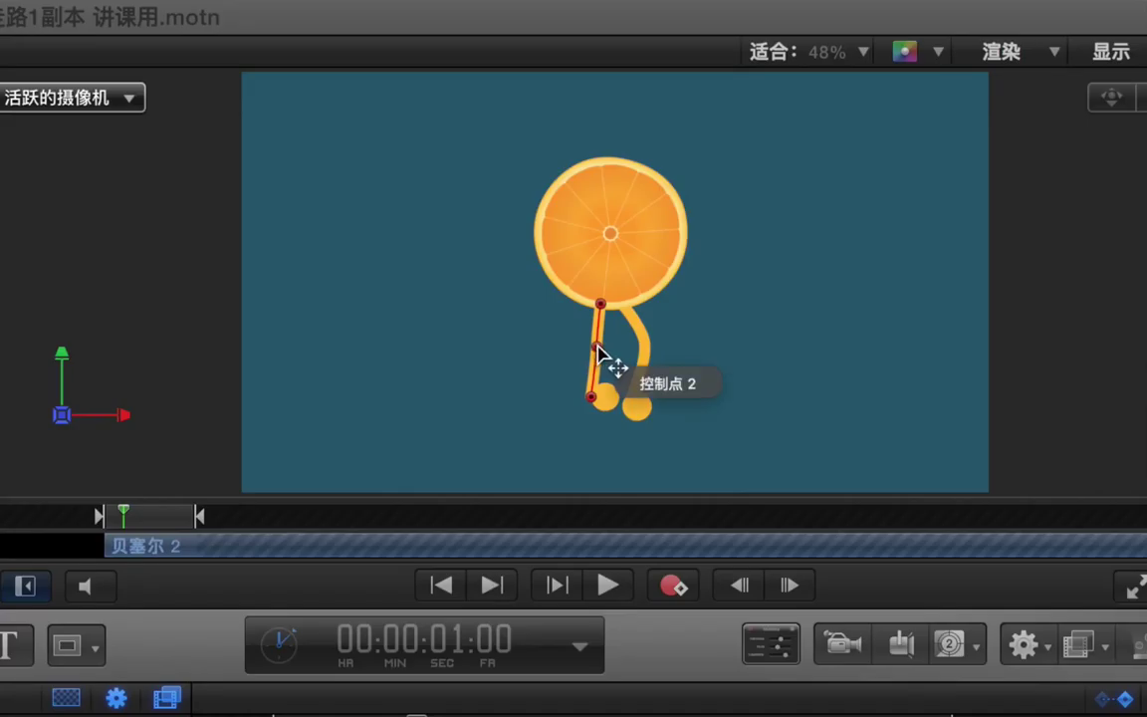
drag(606, 341, 613, 336)
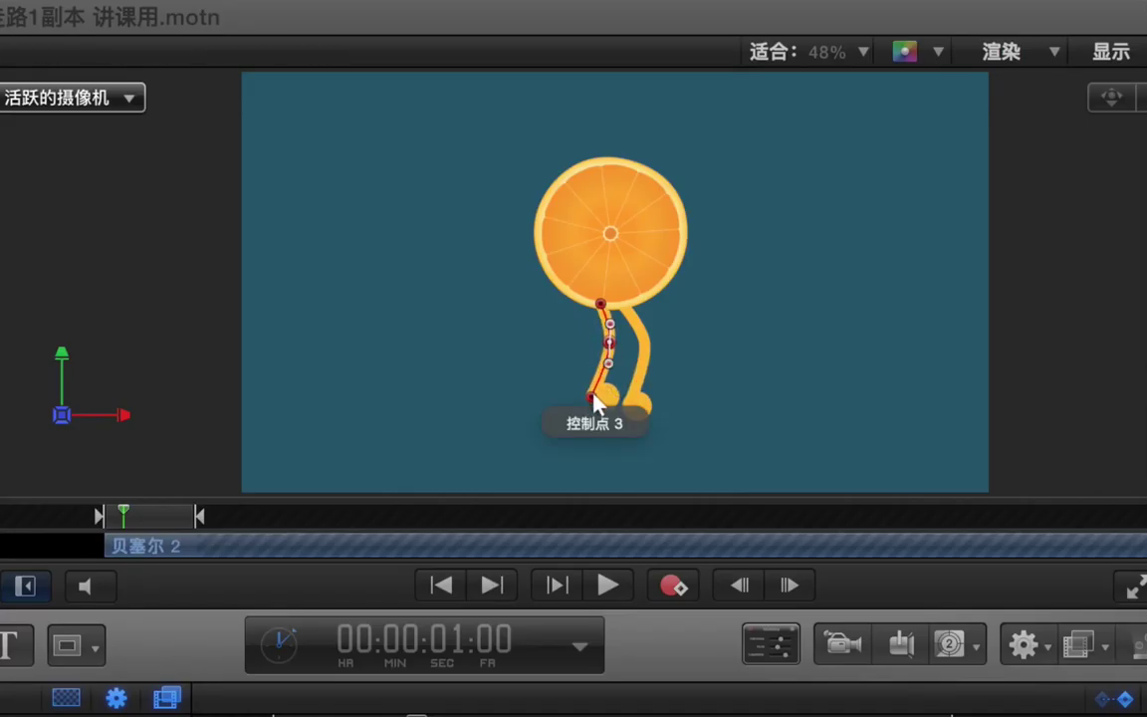
drag(596, 391, 597, 393)
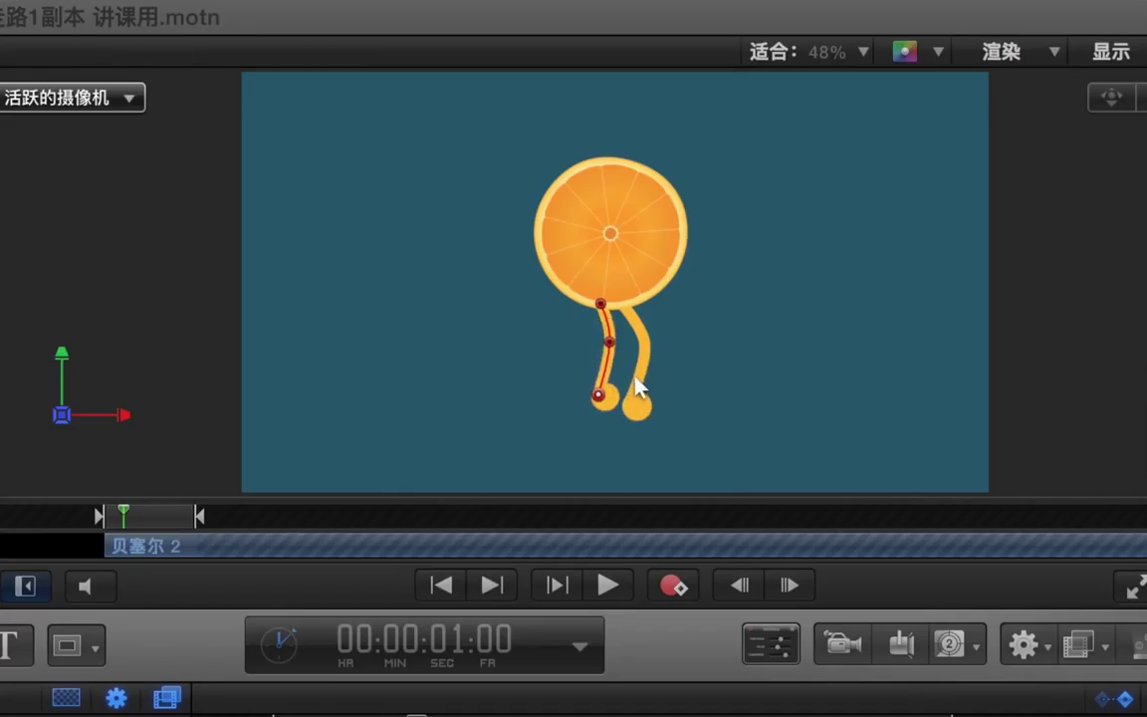
Step: Compare the reshaped right leg with its neighbouring frames, ending on frame 00:00:00:24
key(Right)
key(Left)
key(Left)
key(Right)
key(Right)
key(Left)
key(Left)
Step: At 00:00:00:24, straighten left leg 贝塞尔 3, reposition foot 圆形 4 beneath it and join the leg's lower end to the foot
click(643, 364)
mouse_move(643, 364)
mouse_down()
mouse_move(660, 364)
mouse_move(631, 349)
mouse_up()
click(643, 414)
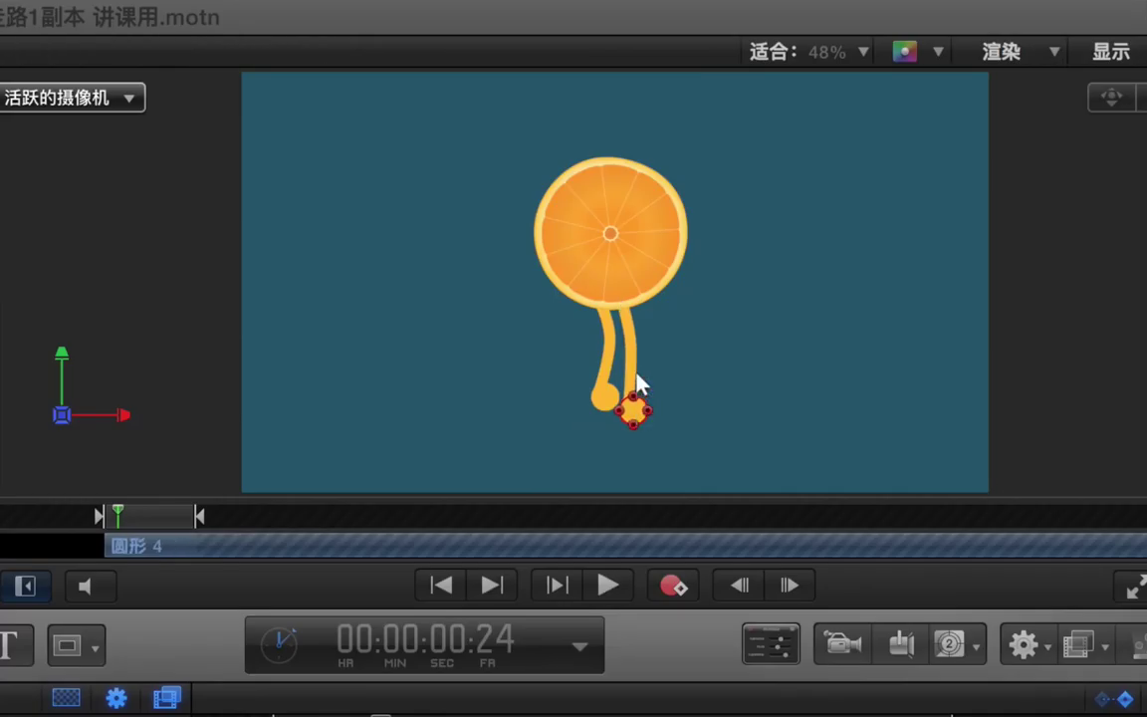
click(628, 403)
drag(629, 403, 626, 410)
click(1081, 350)
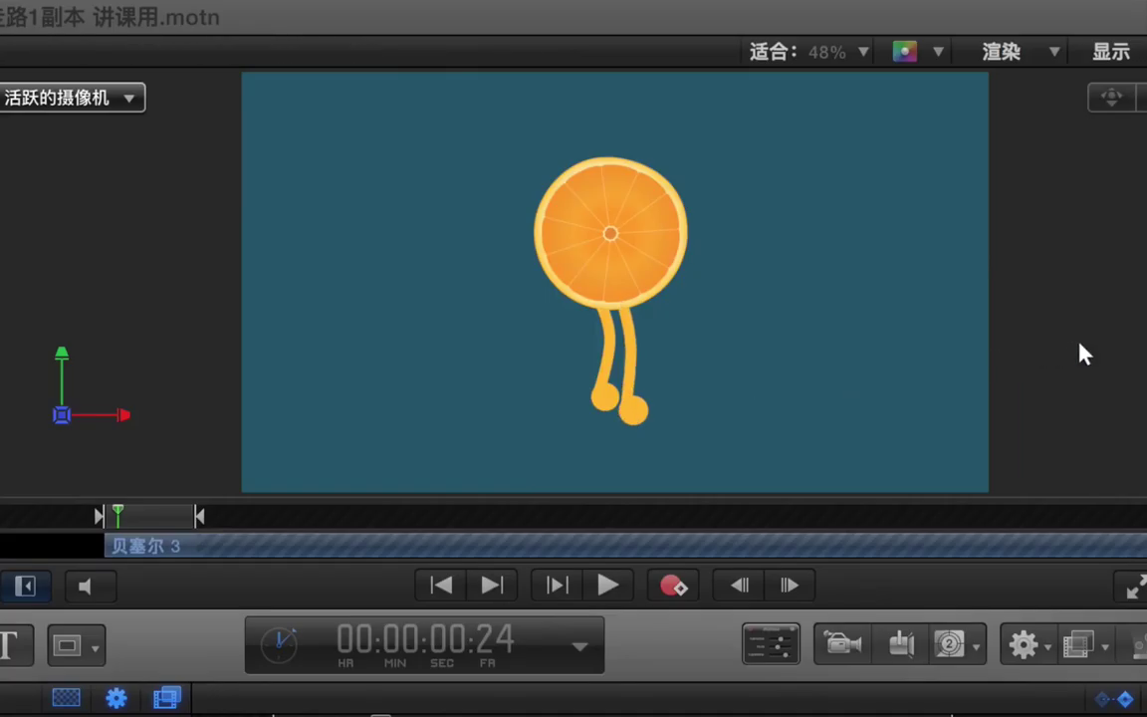
Step: At 00:00:00:24, shift the right foot 圆形 3 slightly closer to the left foot
key(super+minus)
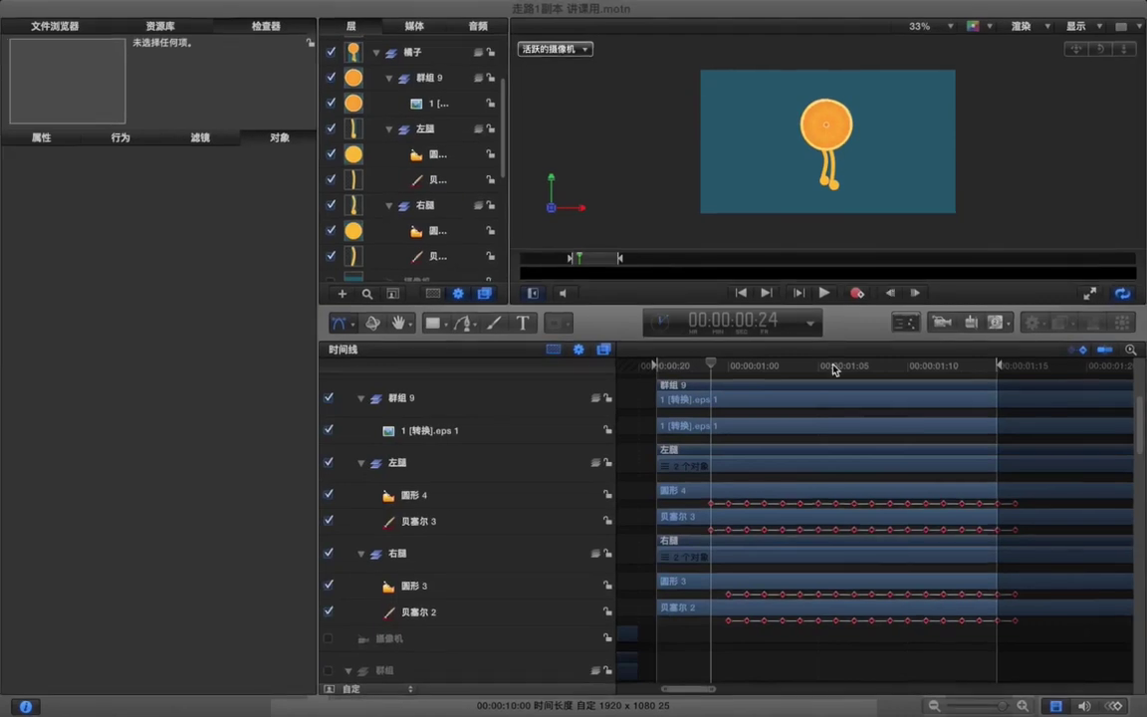
click(740, 584)
click(749, 604)
click(753, 582)
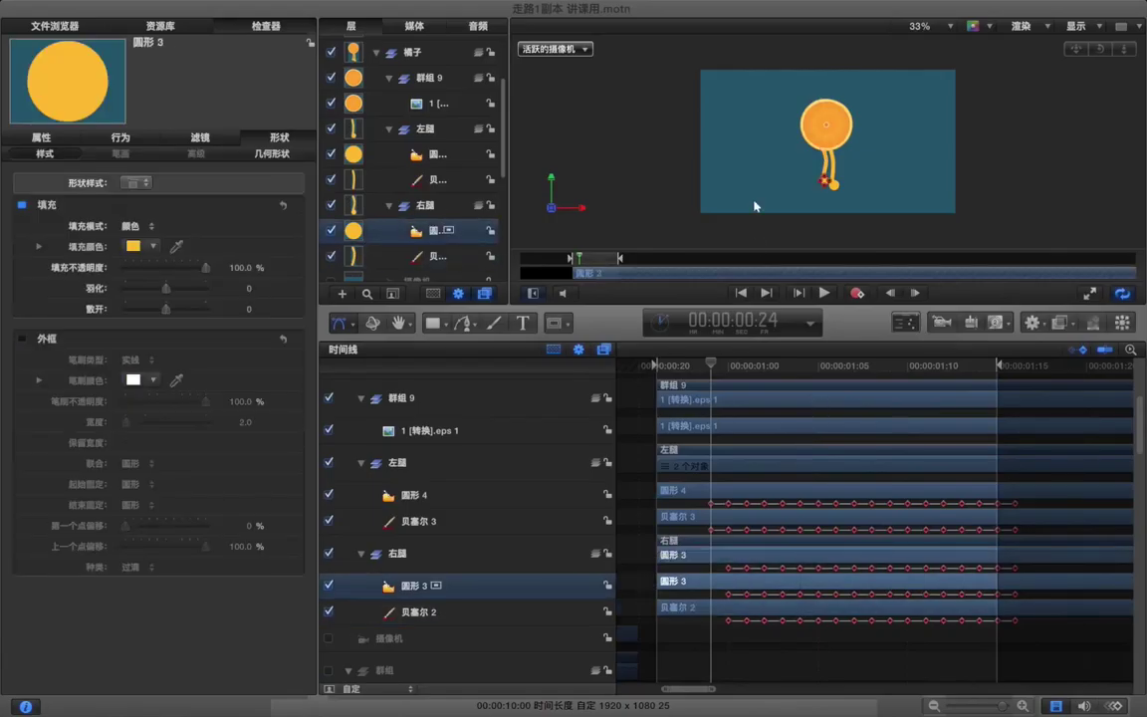
click(792, 287)
key(Left)
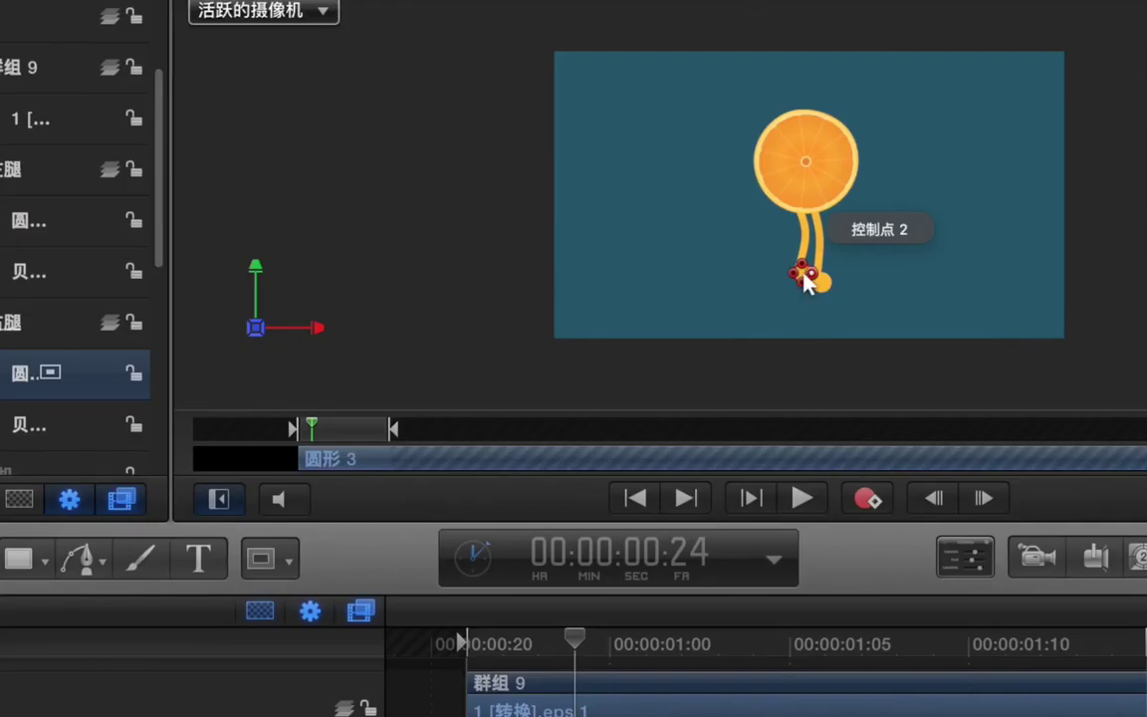
click(808, 277)
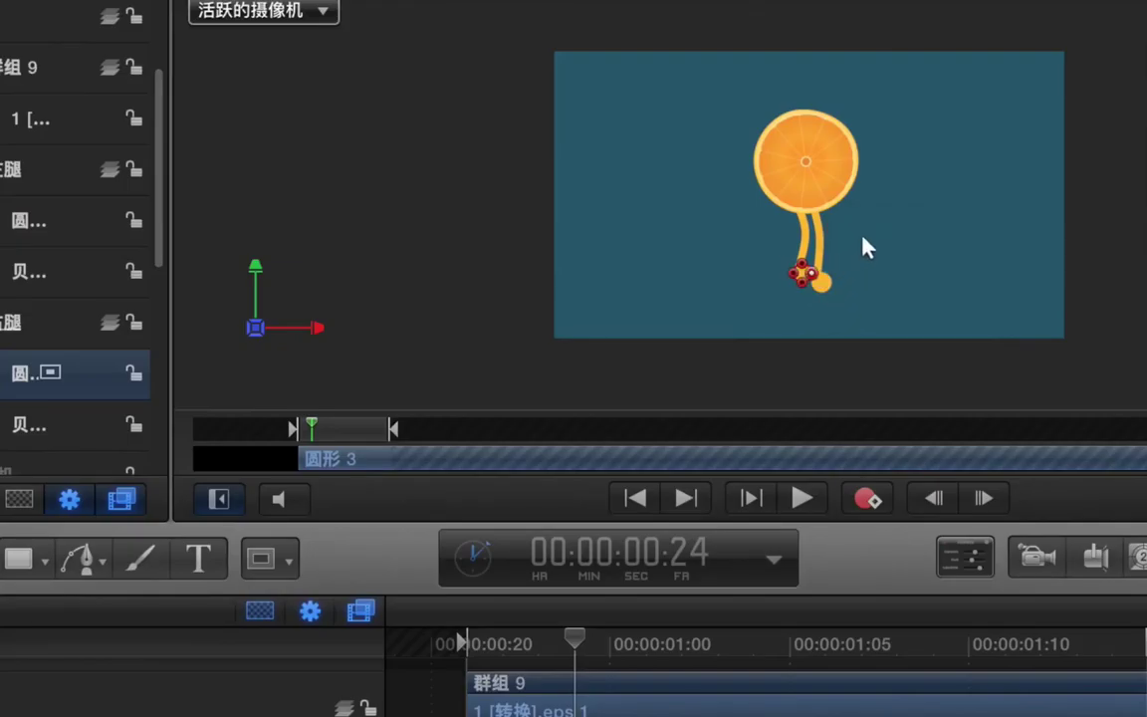
key(super+equal)
drag(797, 310, 804, 307)
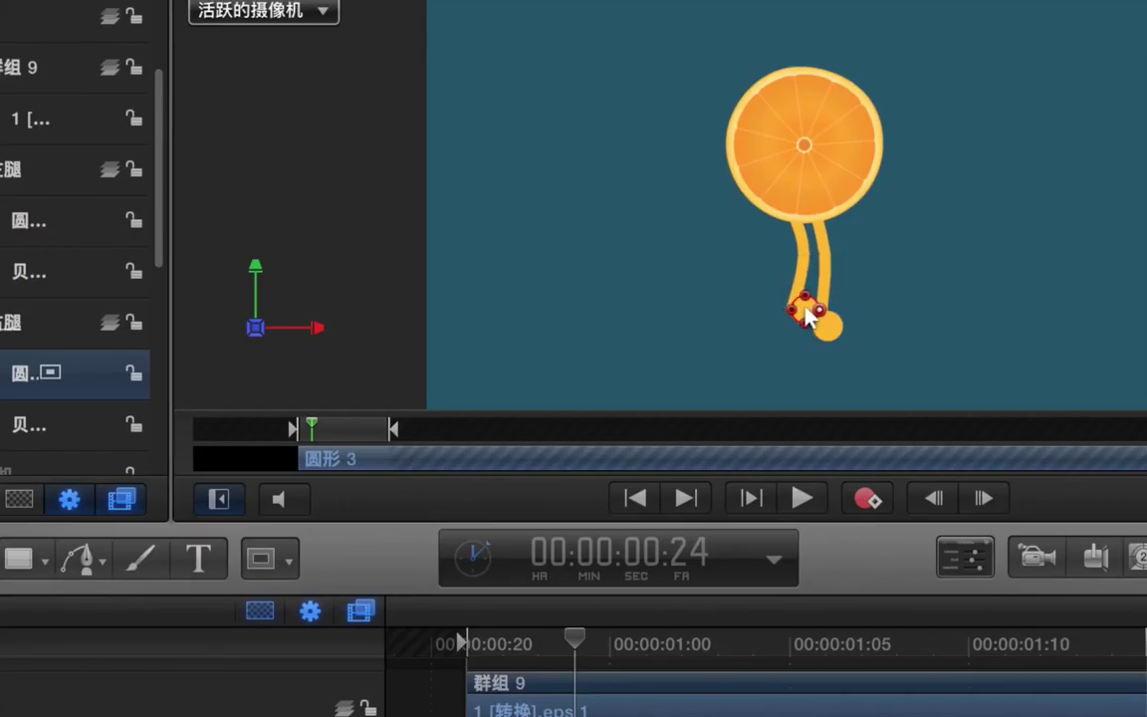
Step: At 00:00:00:24, reshape right leg 贝塞尔 2 so its lower end meets the moved foot, then deselect it
click(802, 255)
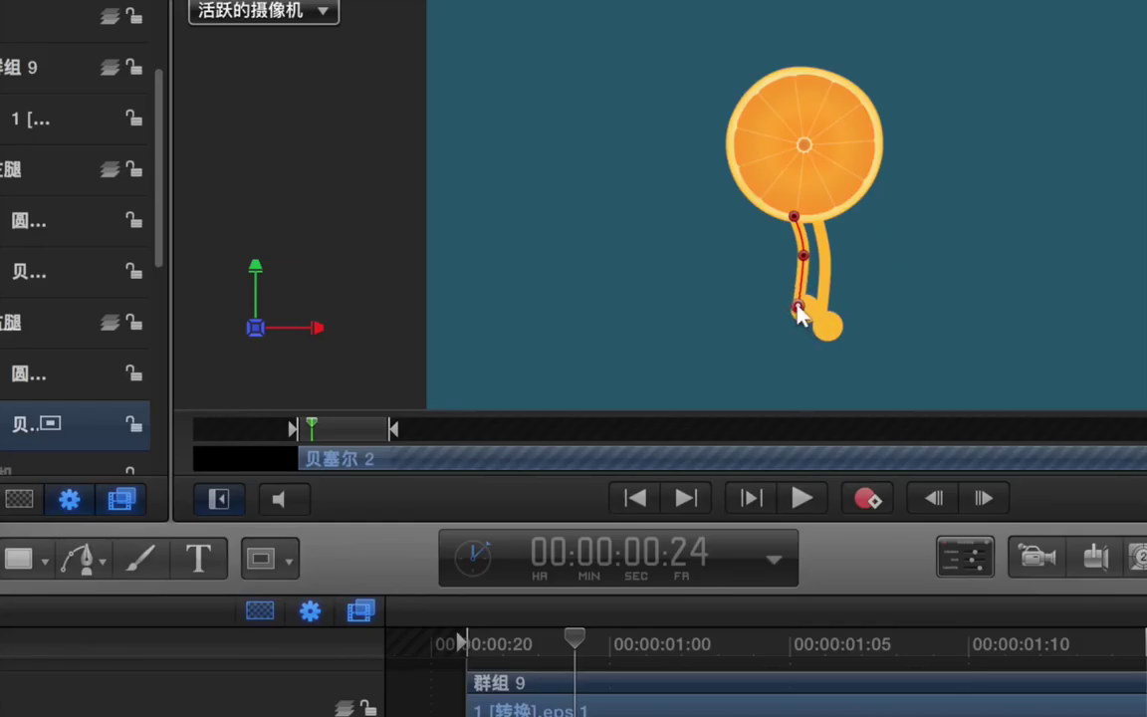
click(803, 257)
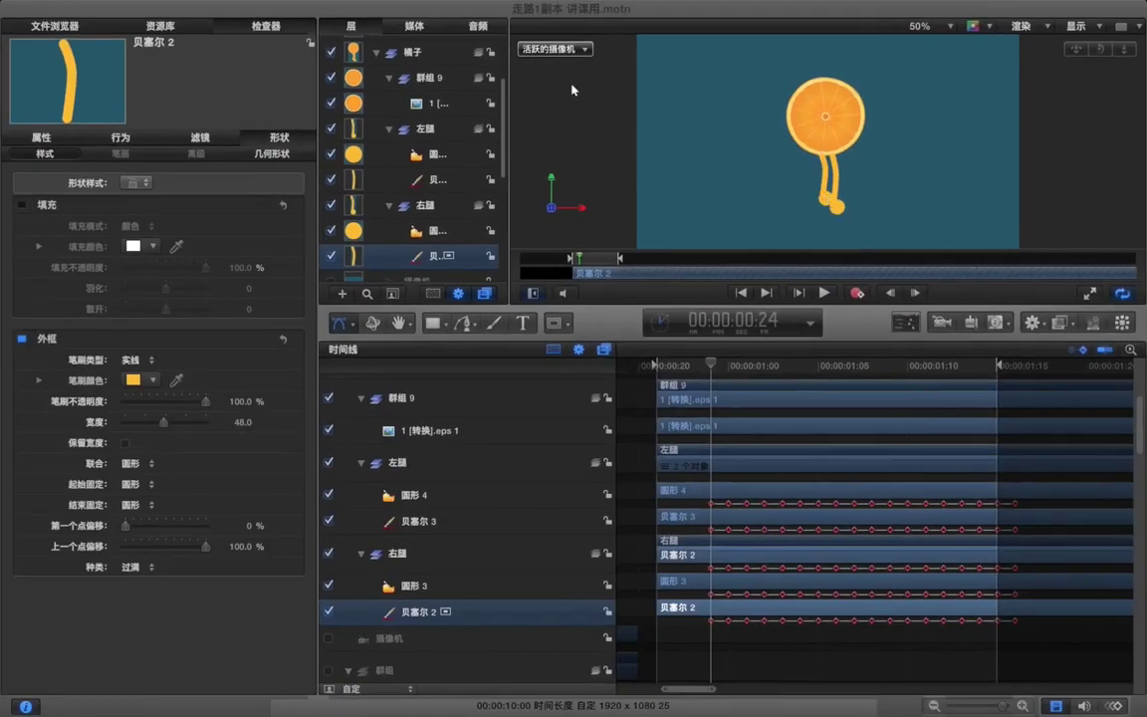
click(572, 90)
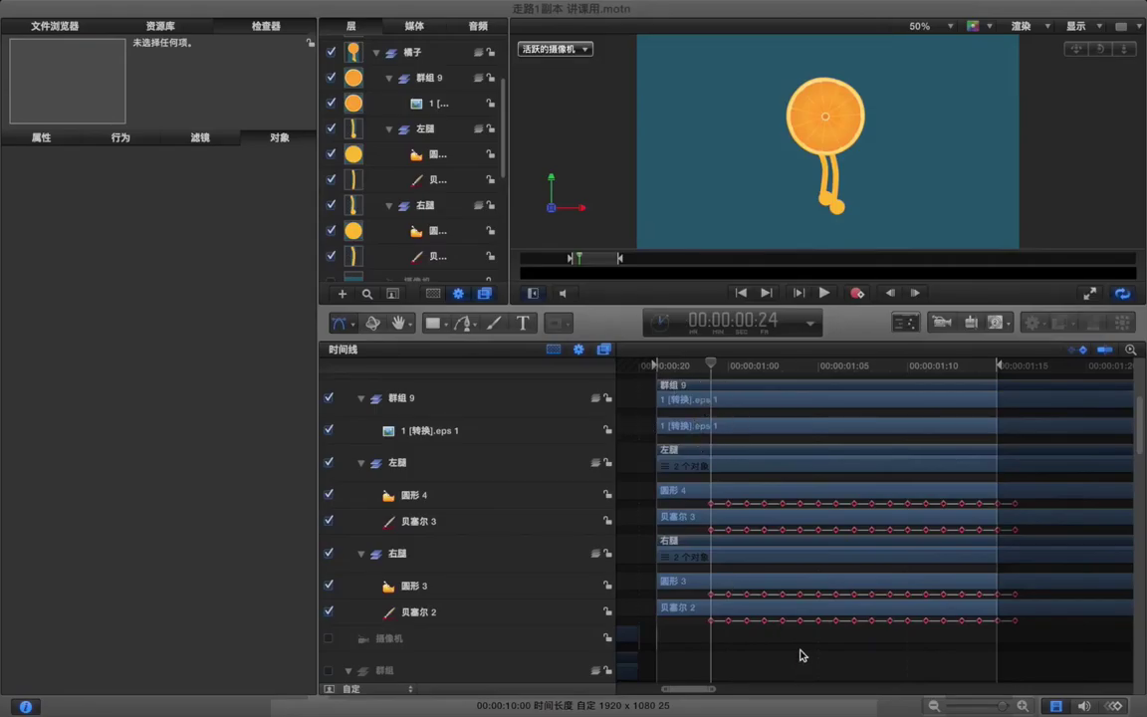
Step: Set the play range start to 00:00:00:24 and preview the walk cycle
key(super+alt+i)
key(space)
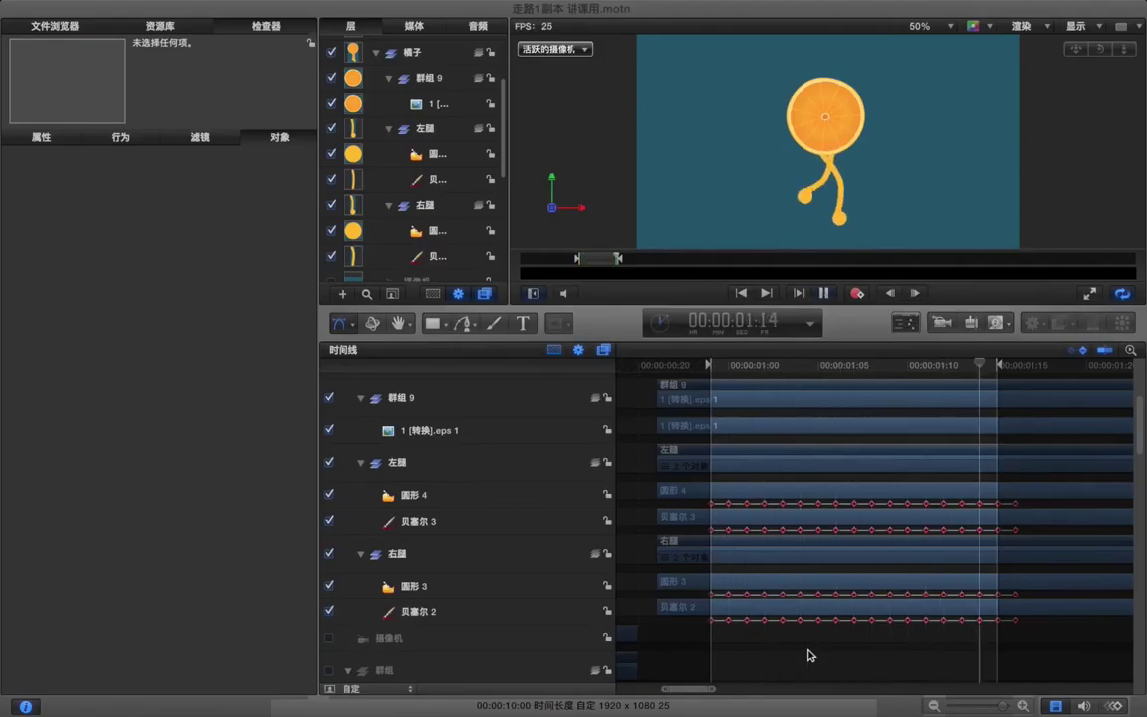
key(space)
Step: Extend the play range end to the last leg keyframes at 00:00:01:16 and preview the loop again
drag(751, 374, 992, 370)
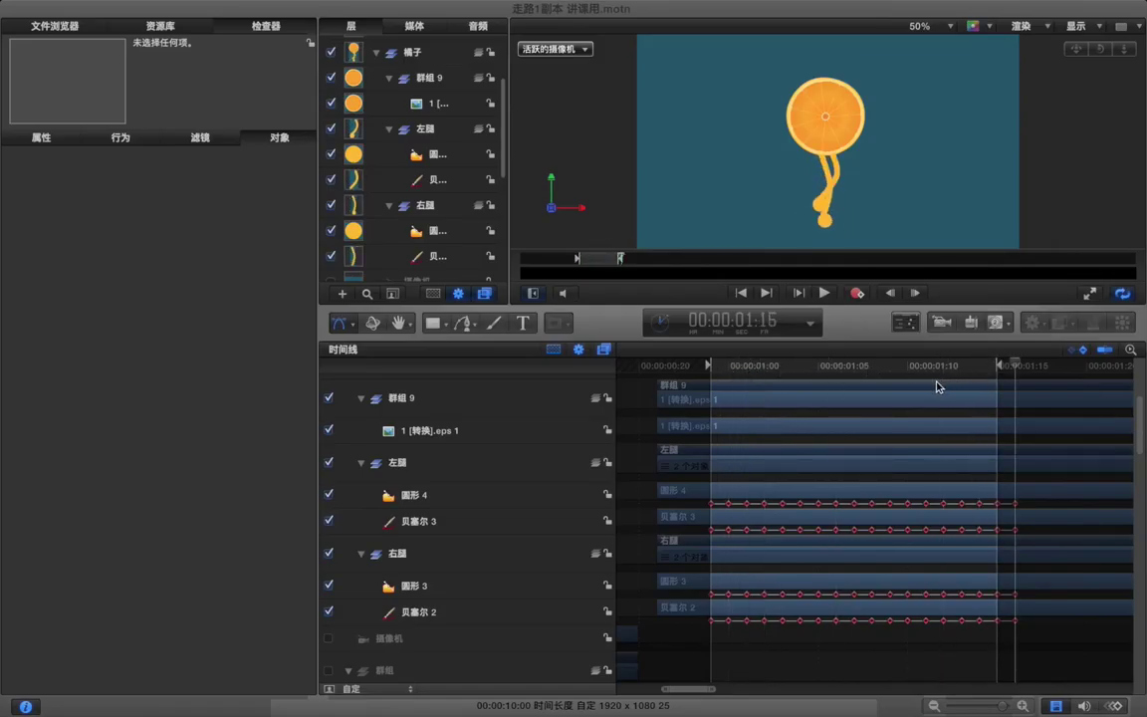
key(Left)
key(Left)
key(Left)
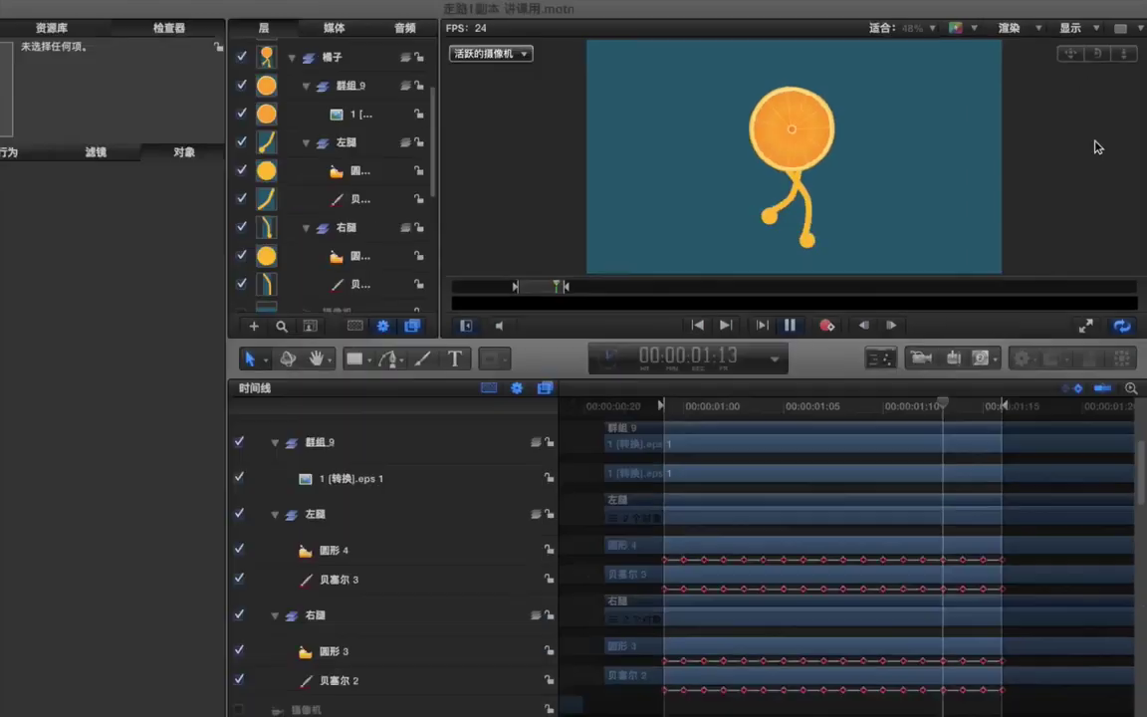
key(space)
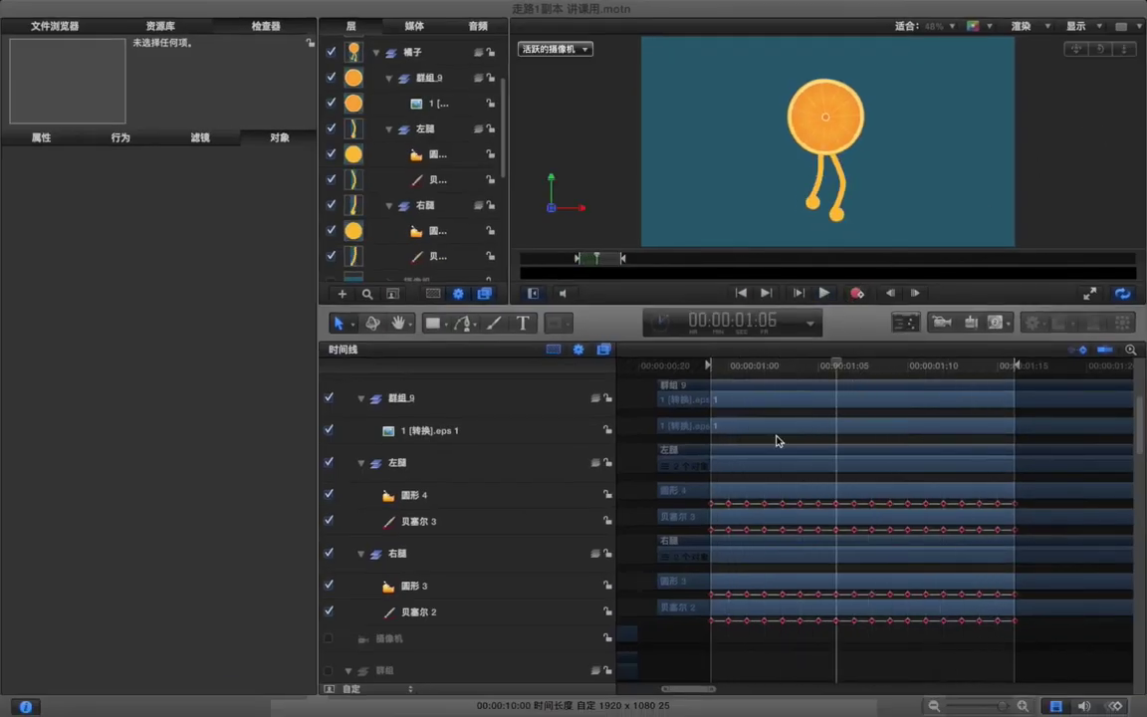
Step: Move the anchor point of the orange image 1 [转换].eps 1 straight down to the bottom edge of the orange
click(490, 431)
click(336, 323)
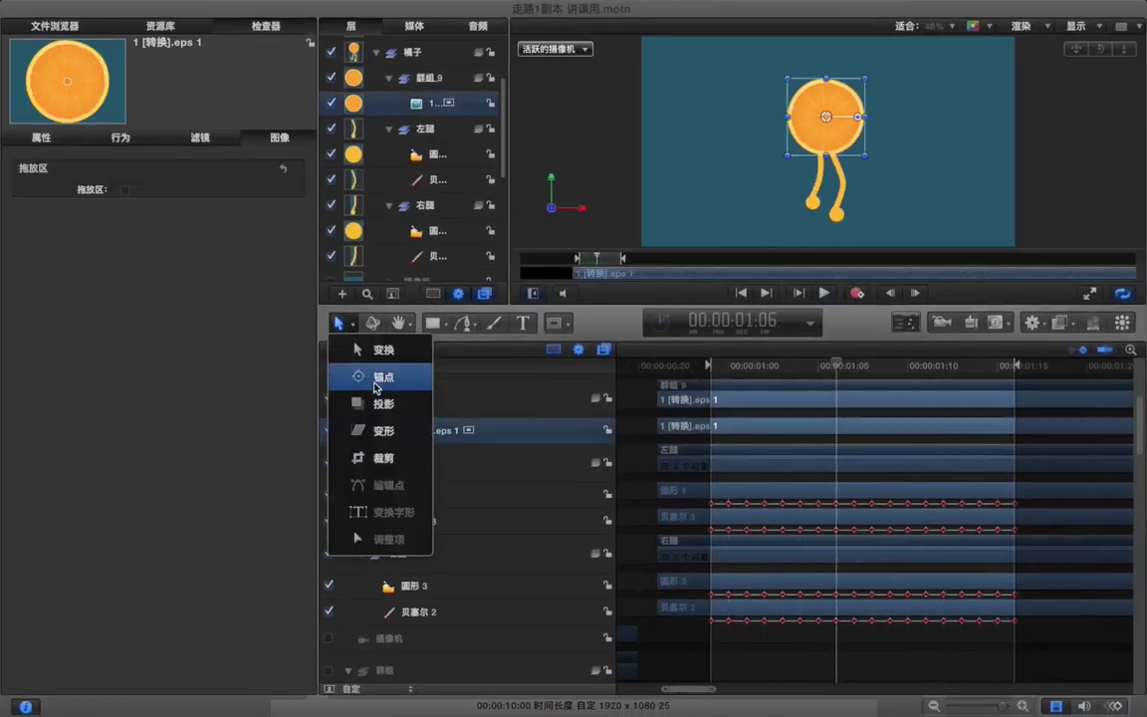
click(388, 387)
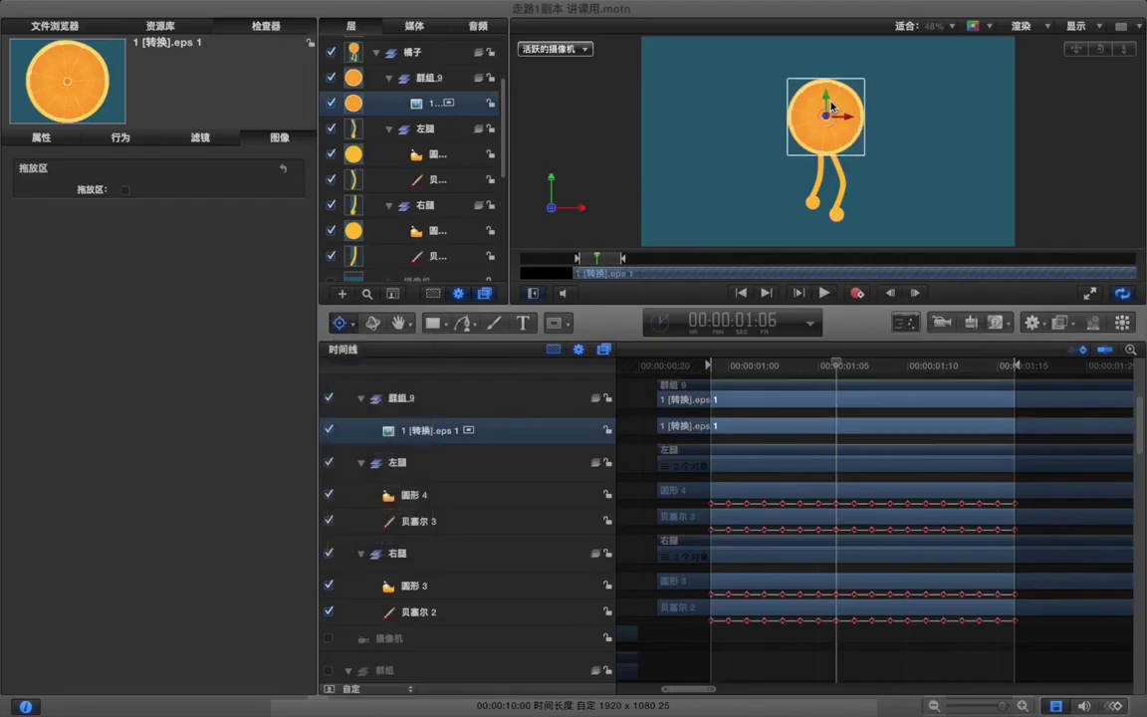
drag(827, 99, 826, 138)
Step: Switch back to the Transform tool (变换) and show the orange image's properties (属性)
click(342, 323)
click(370, 348)
click(60, 138)
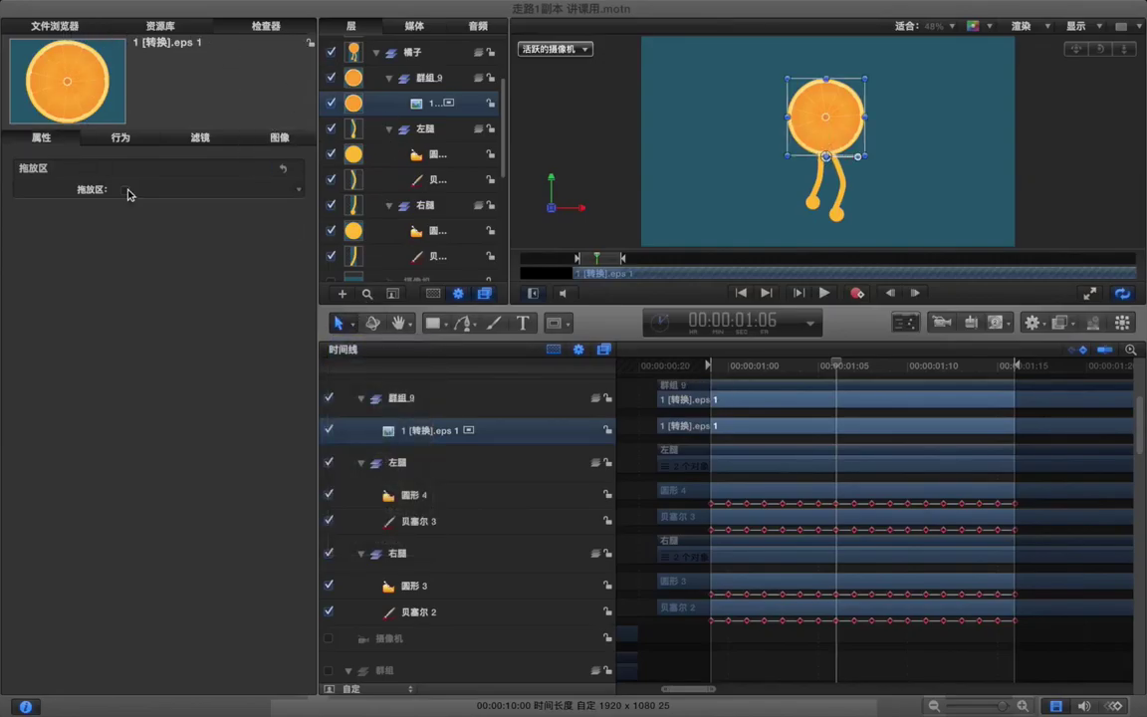
Step: Add a rotation keyframe to the orange image at 00:00:00:24 and set its rotation to 6°
click(714, 366)
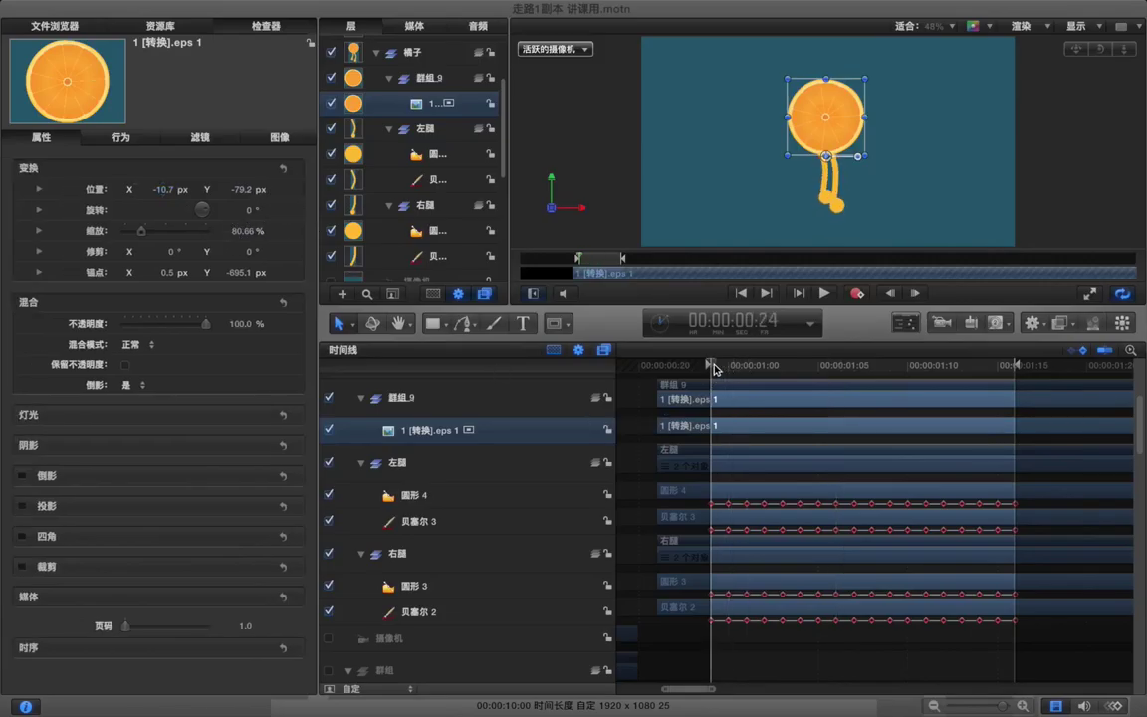
click(282, 211)
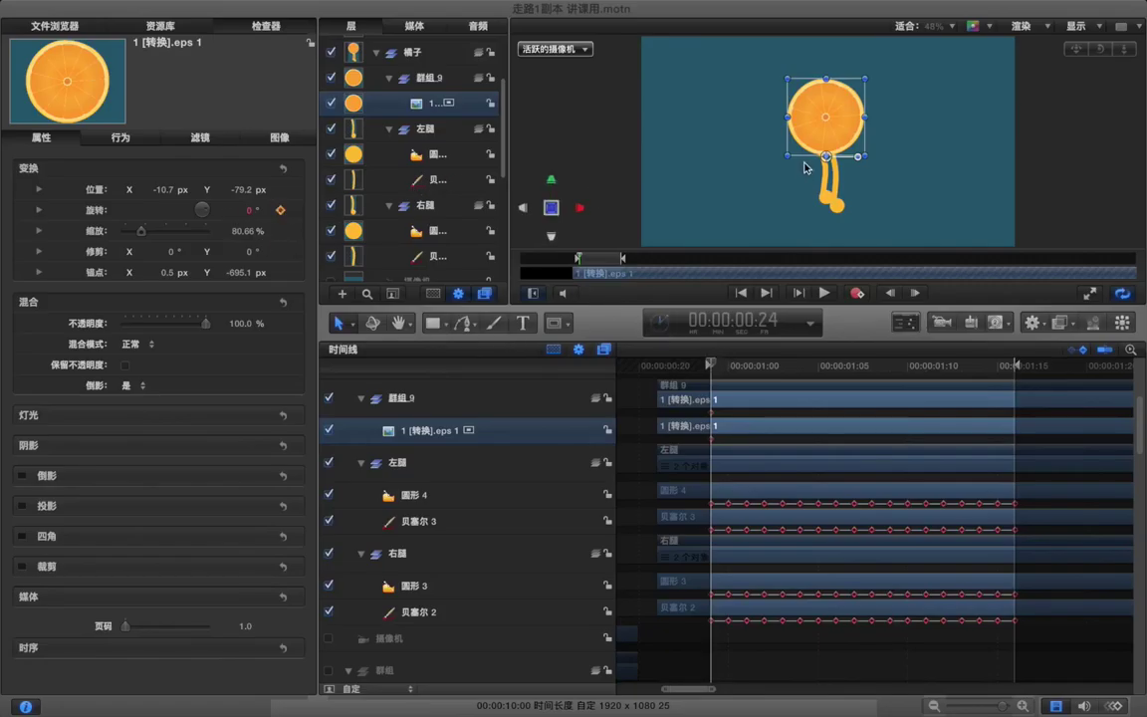
drag(859, 157, 855, 152)
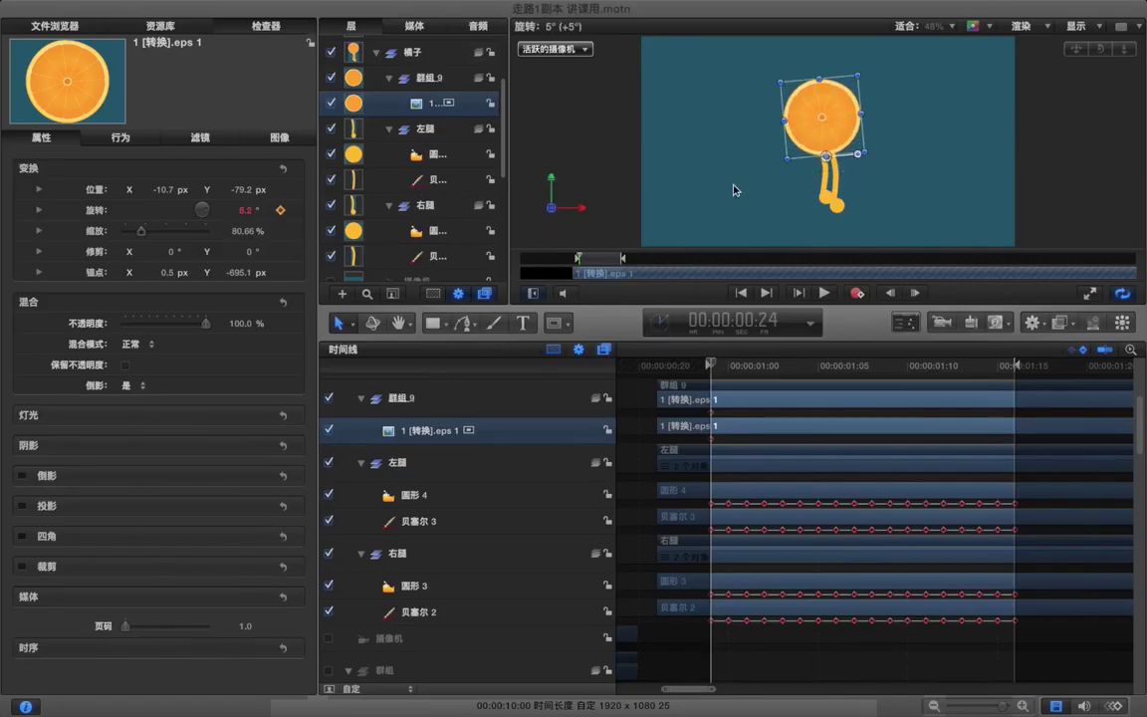
double_click(246, 211)
text(6)
key(Return)
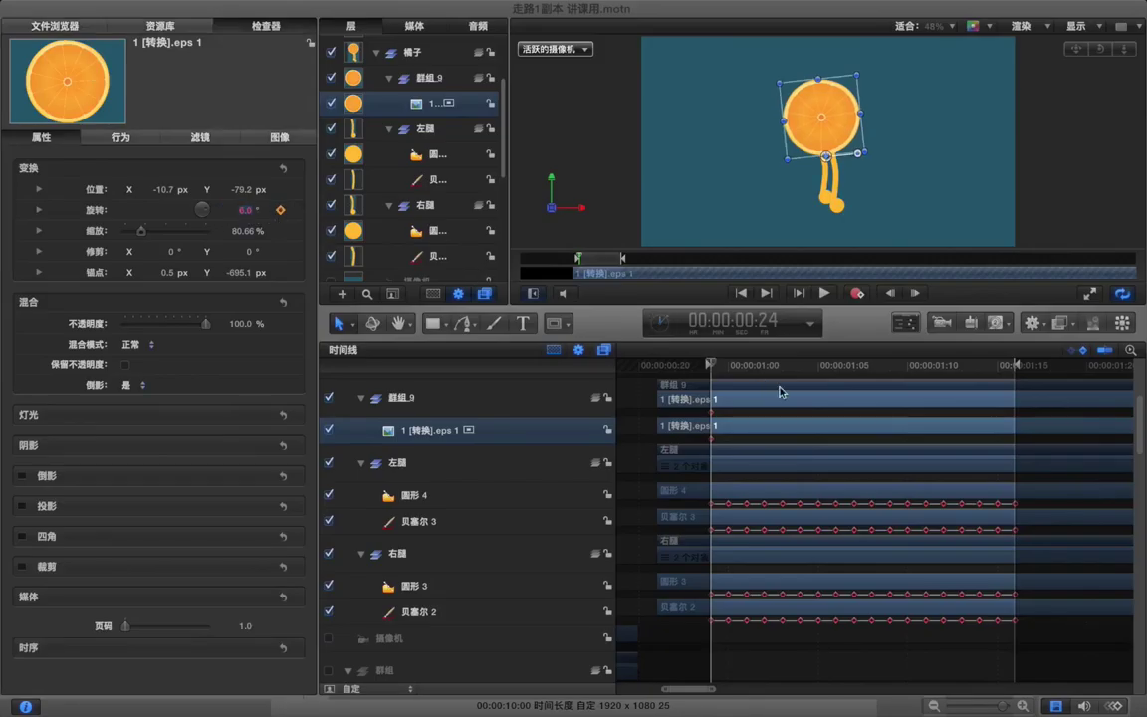
Step: Add a rotation keyframe of -6° to the orange image at 00:00:01:02
click(766, 369)
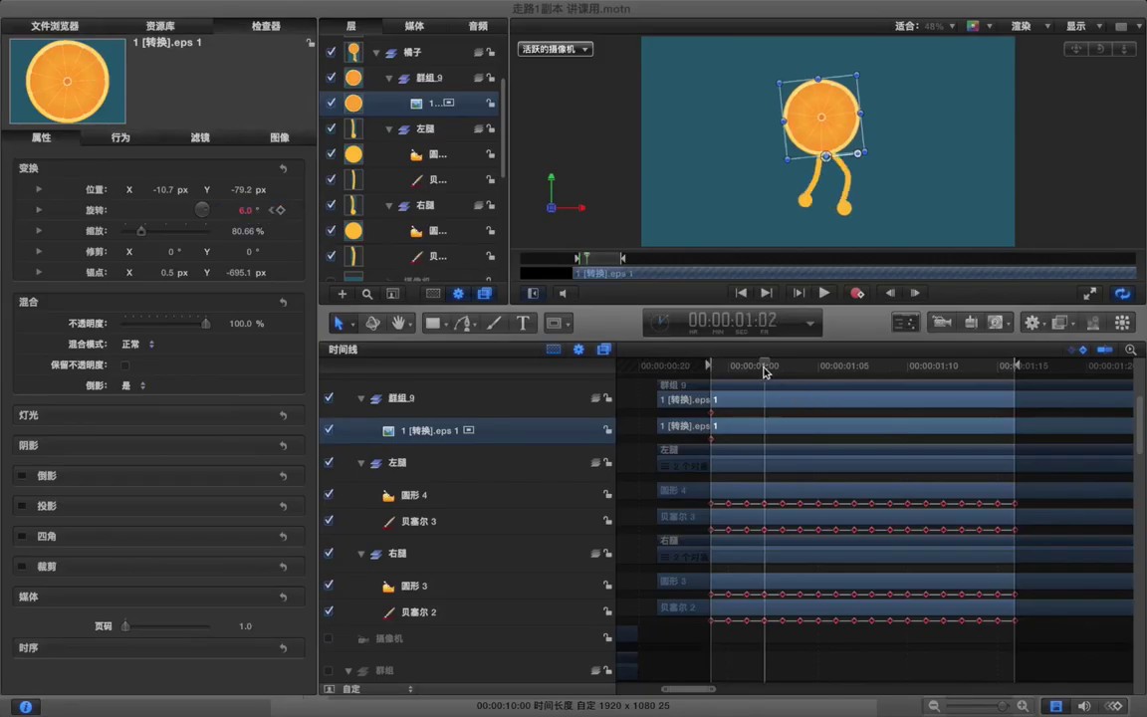
click(281, 210)
click(246, 211)
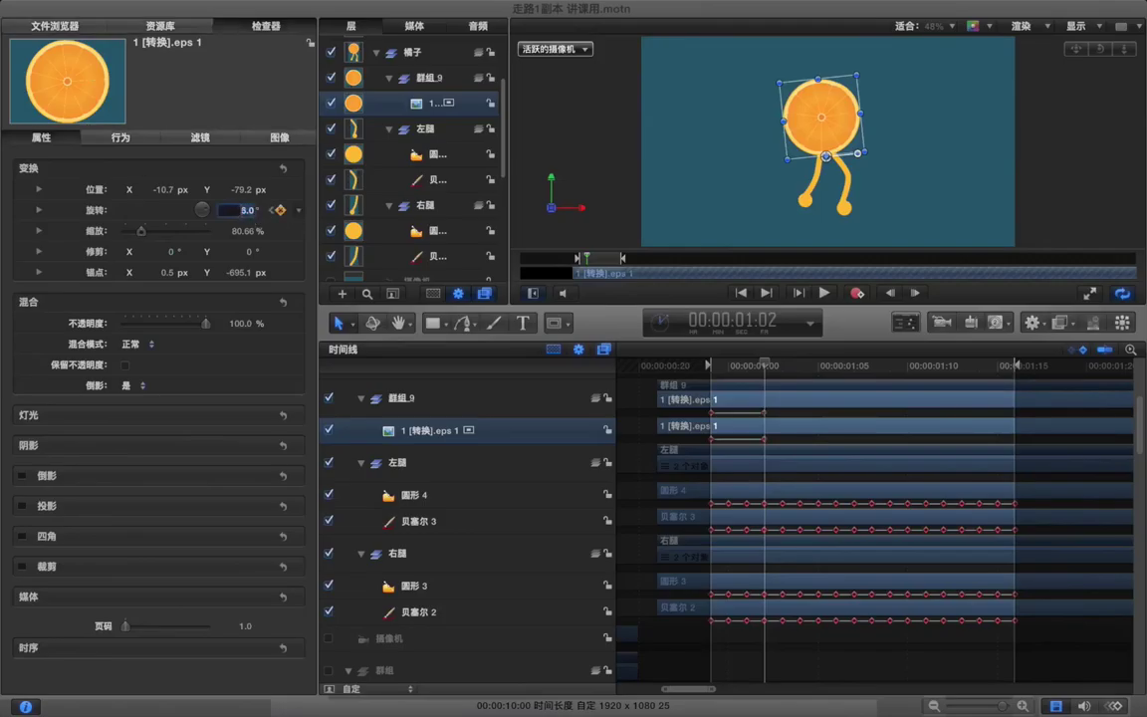
text(-6)
key(Return)
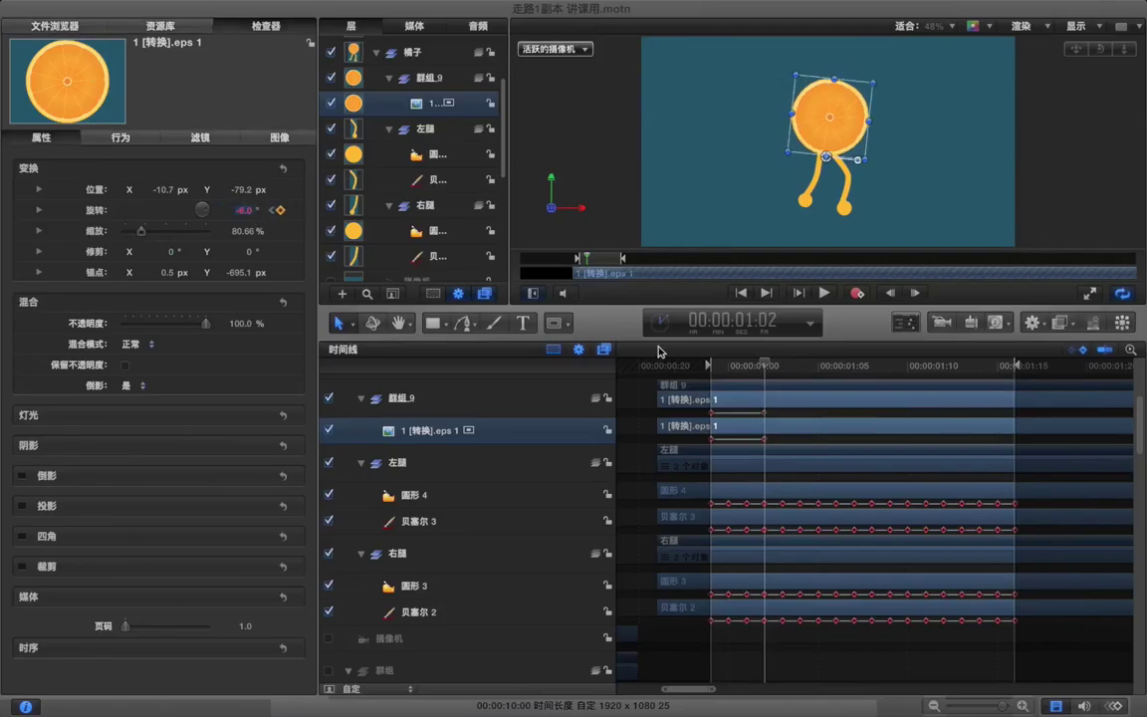
Step: Set the orange image's rotation back to 6° at 00:00:01:05
click(815, 371)
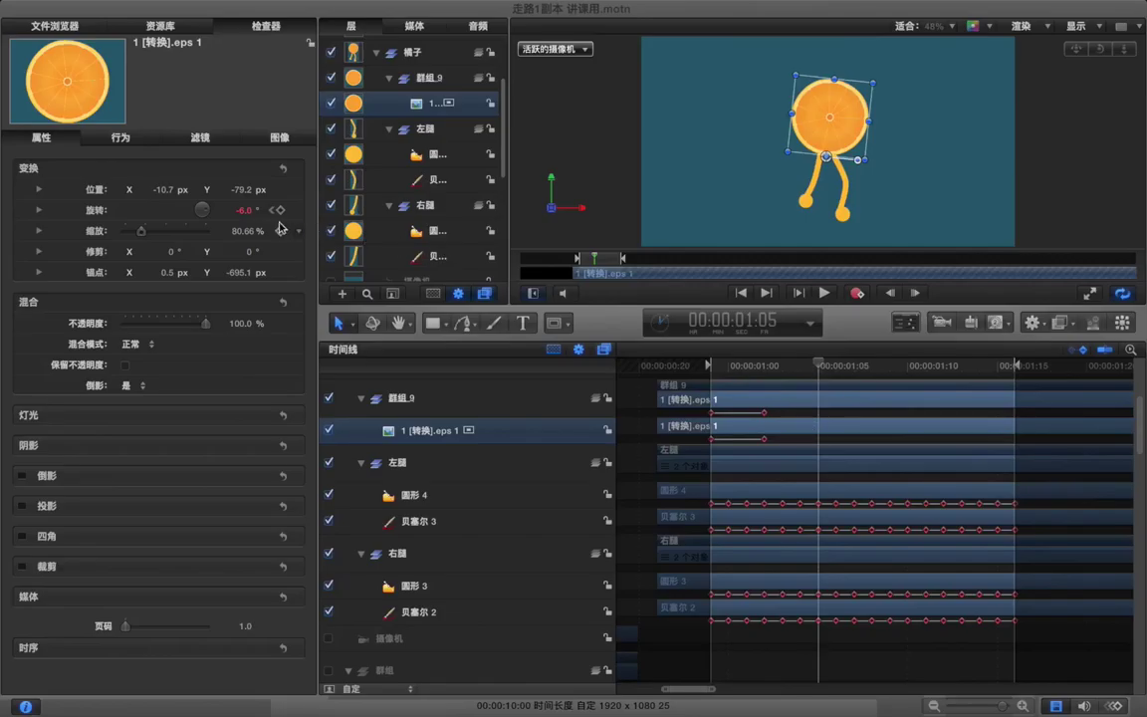
click(244, 210)
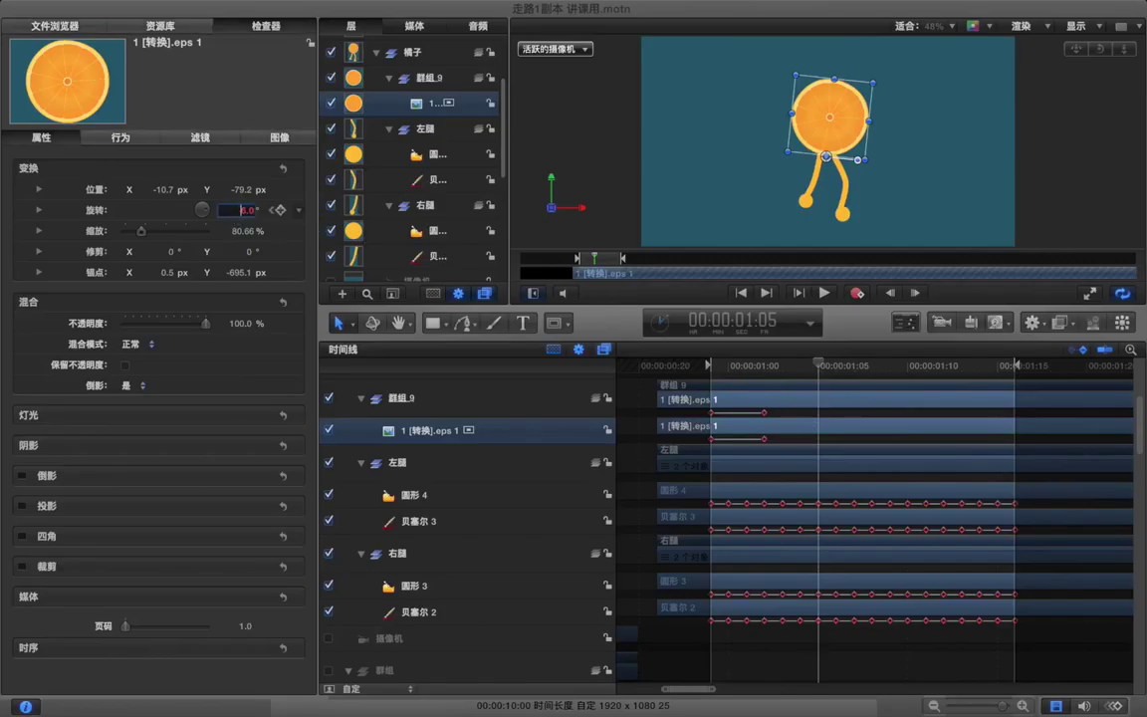
text(6)
key(Return)
Step: Keyframe the orange image's rotation at -86° at 00:00:01:08
click(875, 371)
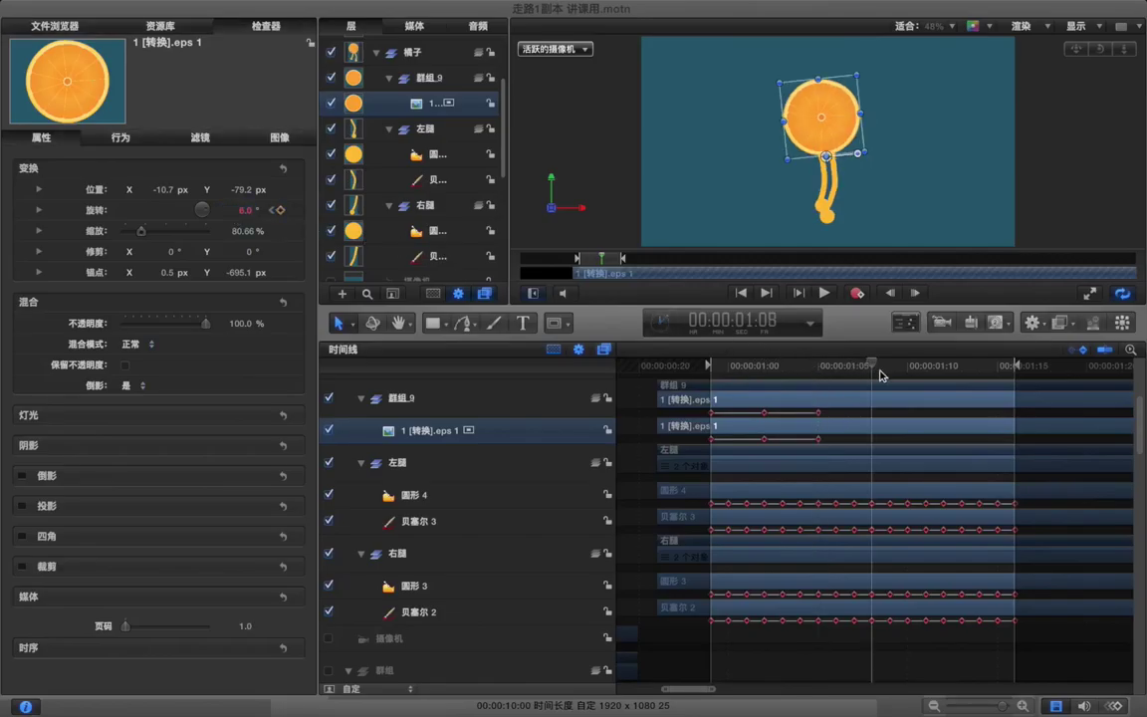
click(245, 210)
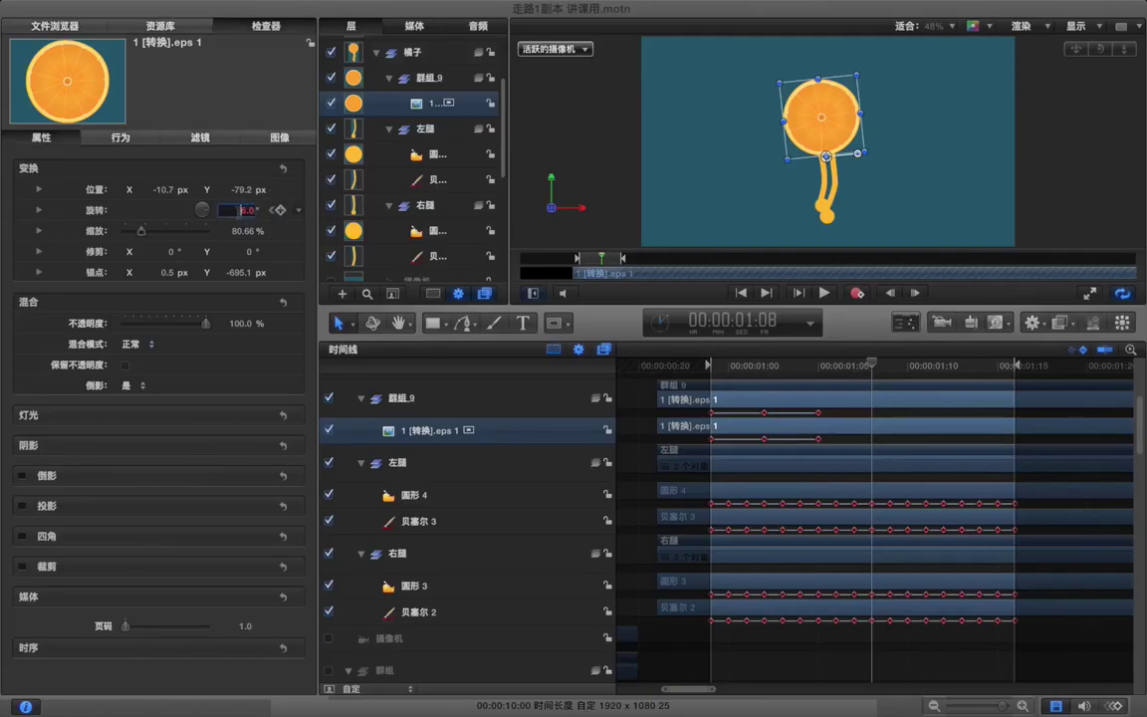
text(-86)
key(Return)
Step: Keyframe the orange image's rotation at 6° at 00:00:01:11
click(927, 365)
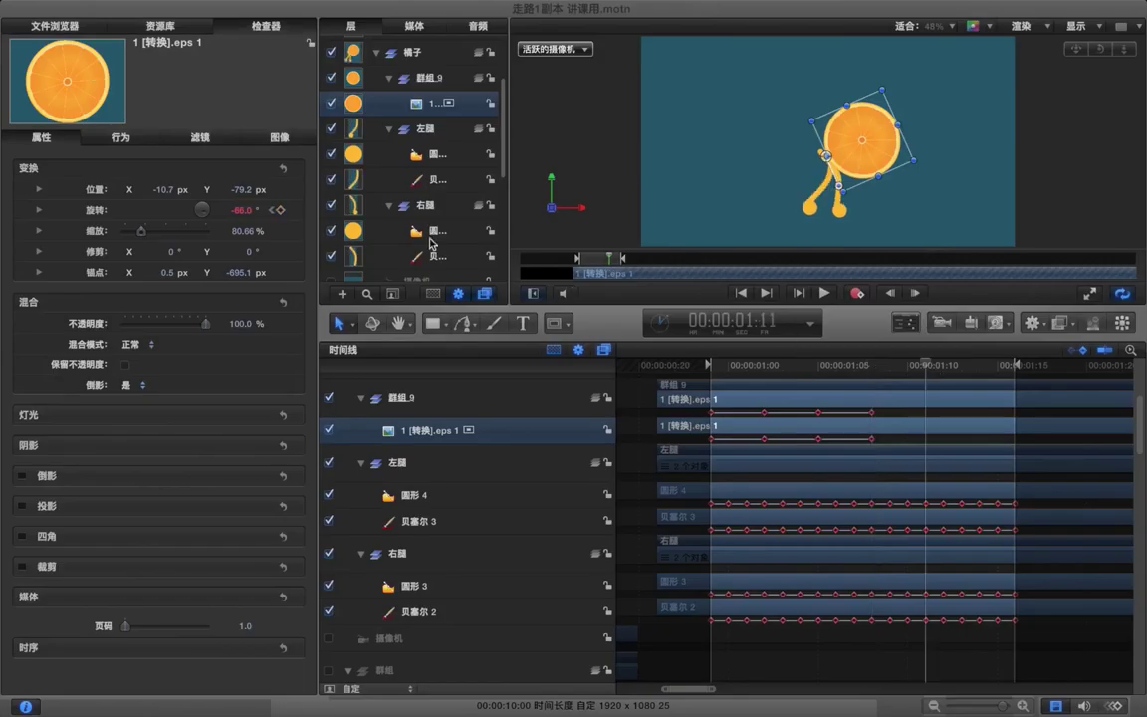
click(244, 212)
text(-6)
key(Return)
Step: Return to the rotation keyframe at 00:00:01:08 and correct its value to -6°
click(271, 210)
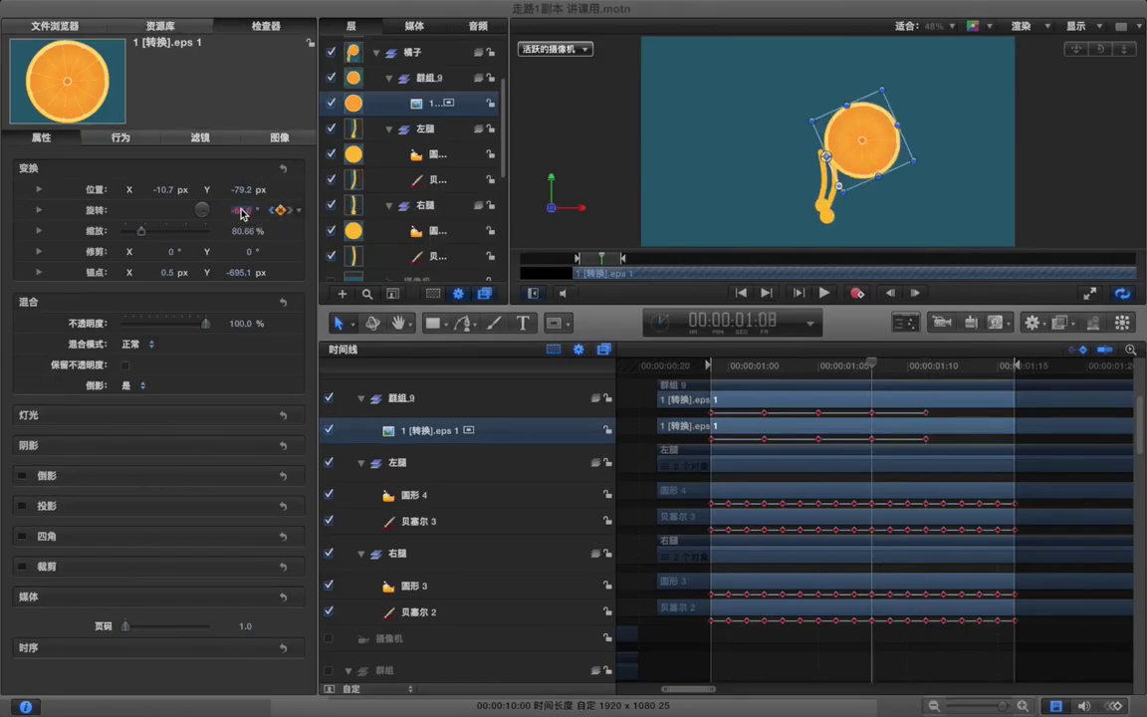
click(244, 211)
text(-6)
key(Return)
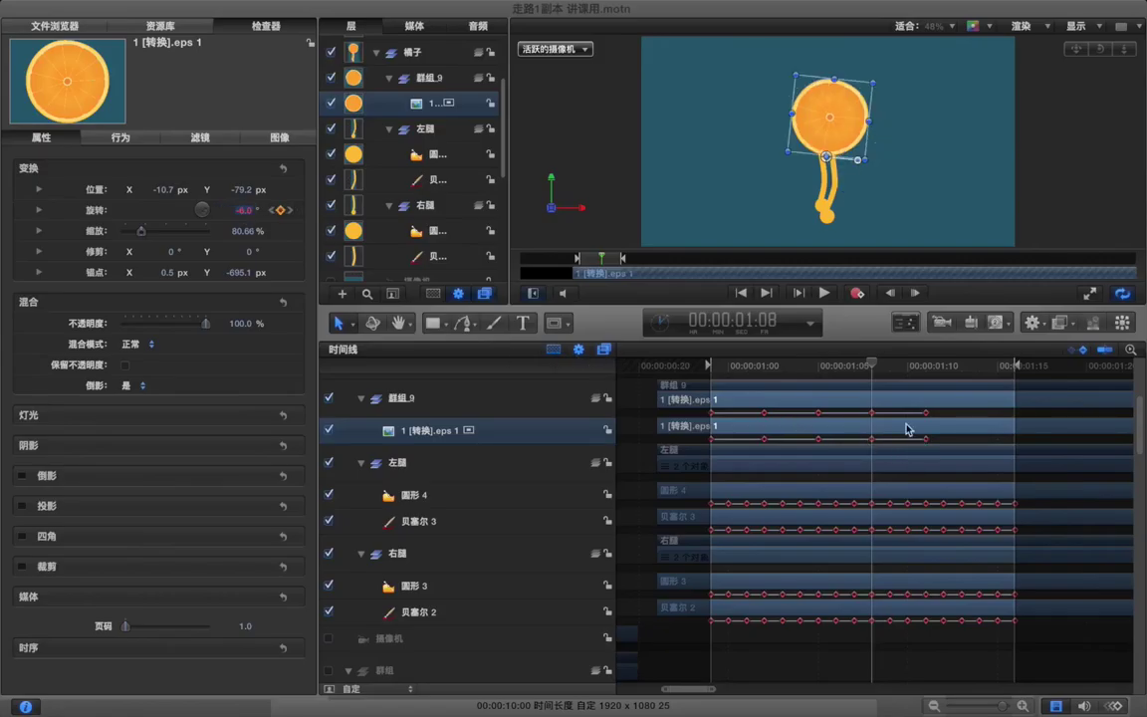
Step: Spread the orange's later rotation keyframes out to 01:03, 01:07, 01:12 and 01:16, and preview the loop
drag(926, 444, 1014, 443)
drag(873, 441, 951, 445)
drag(818, 414, 853, 415)
drag(767, 413, 783, 414)
click(794, 649)
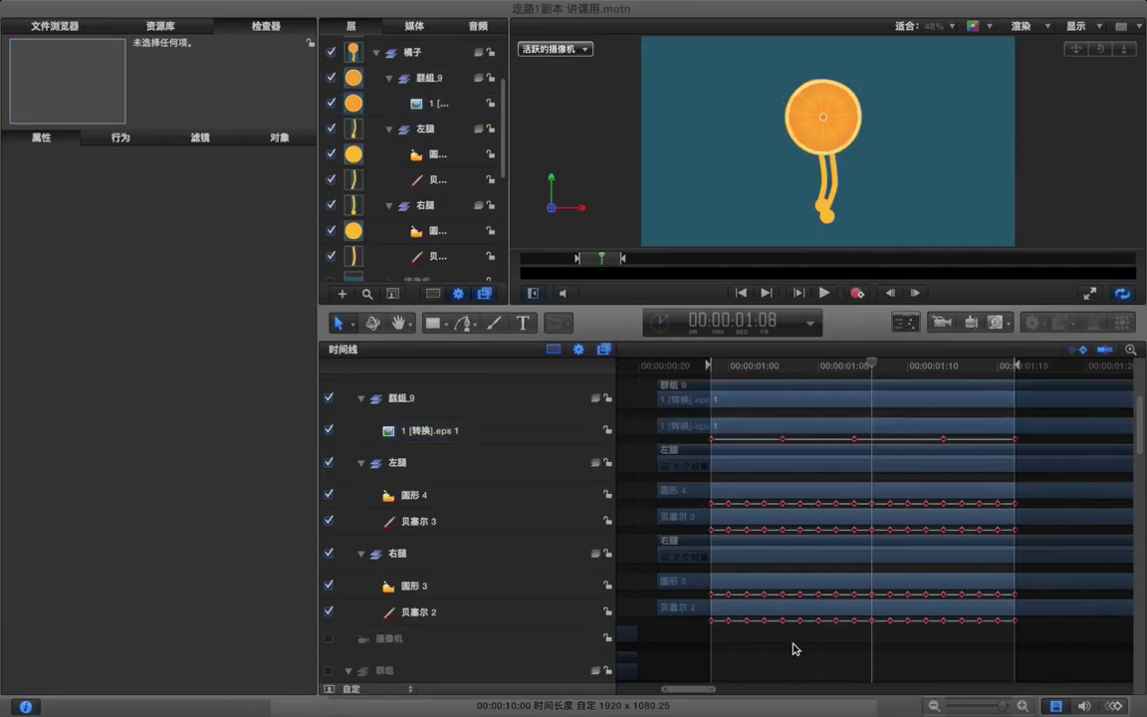
key(space)
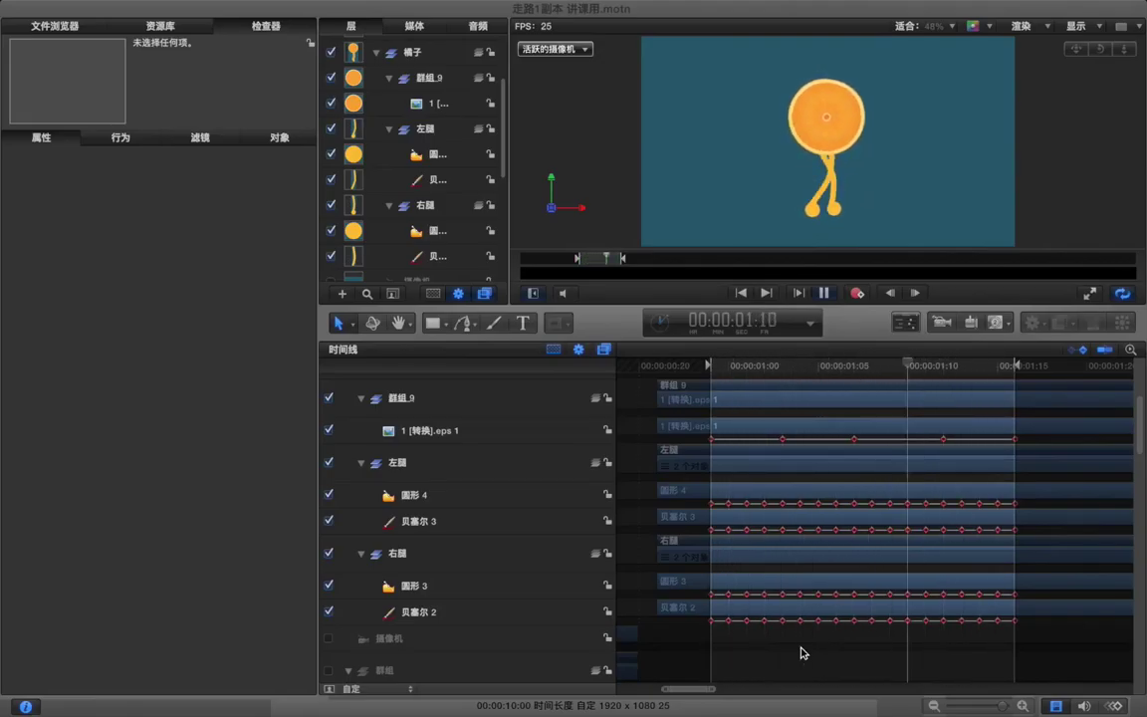
key(space)
Step: Add a new empty group directly above the camera (摄像机) in the layer list
scroll(438, 103, up, 3)
scroll(438, 105, down, 10)
scroll(436, 108, up, 1)
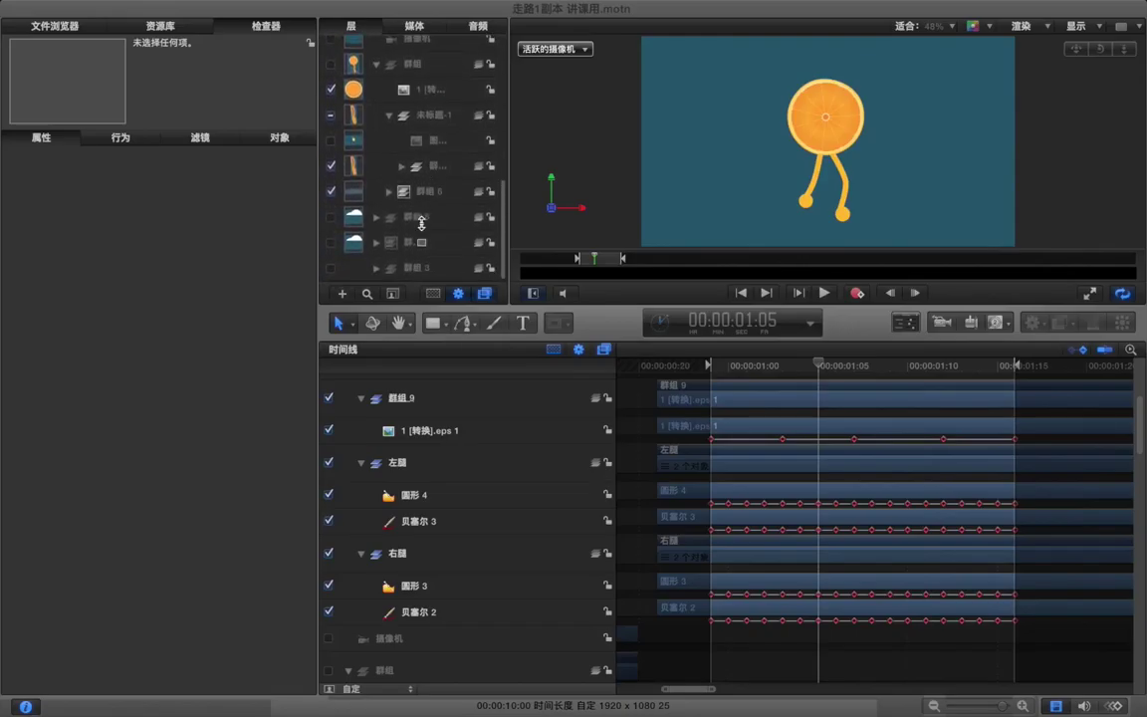
scroll(425, 110, up, 4)
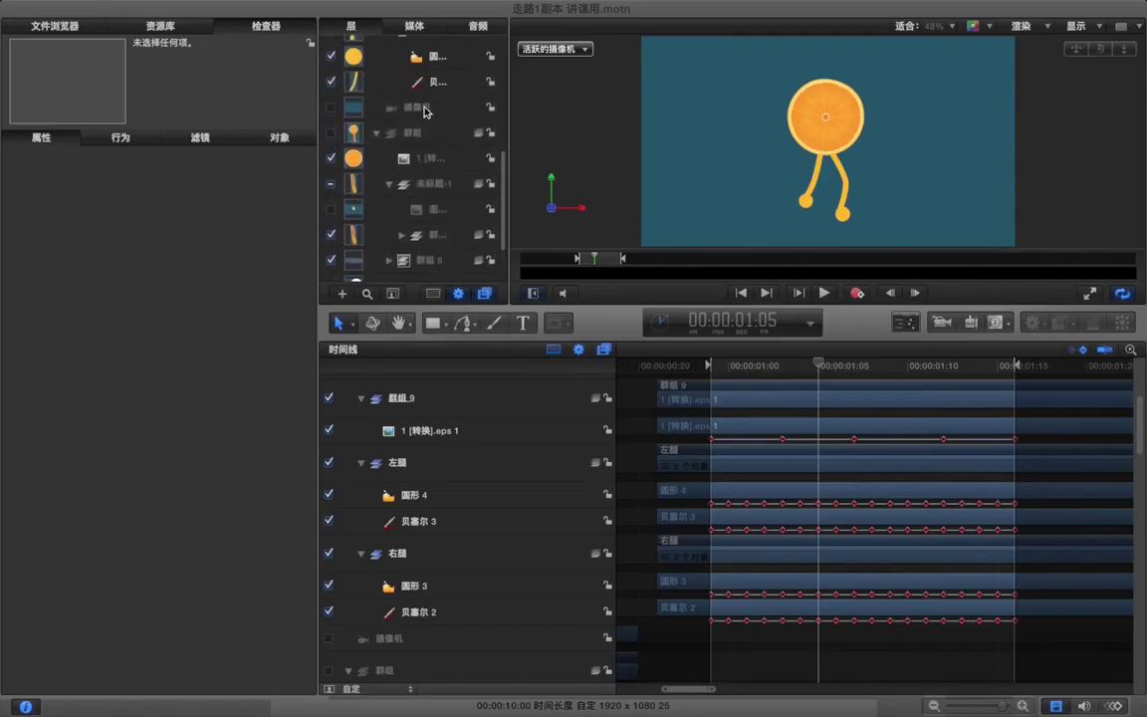
click(424, 115)
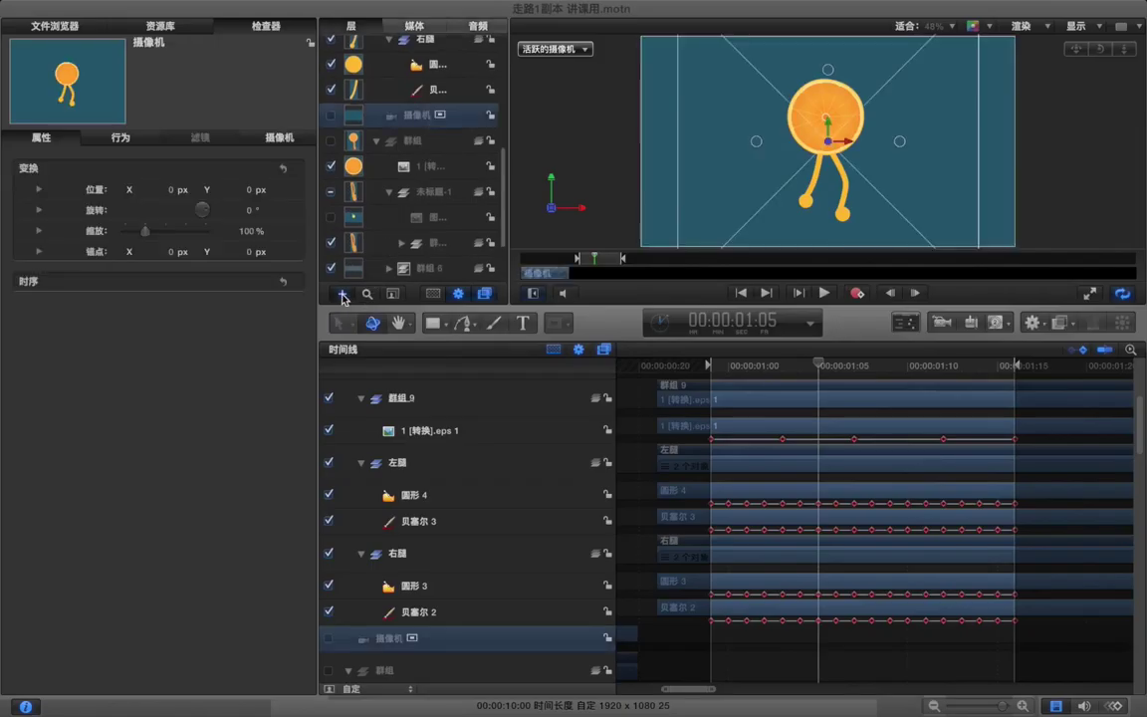
click(342, 295)
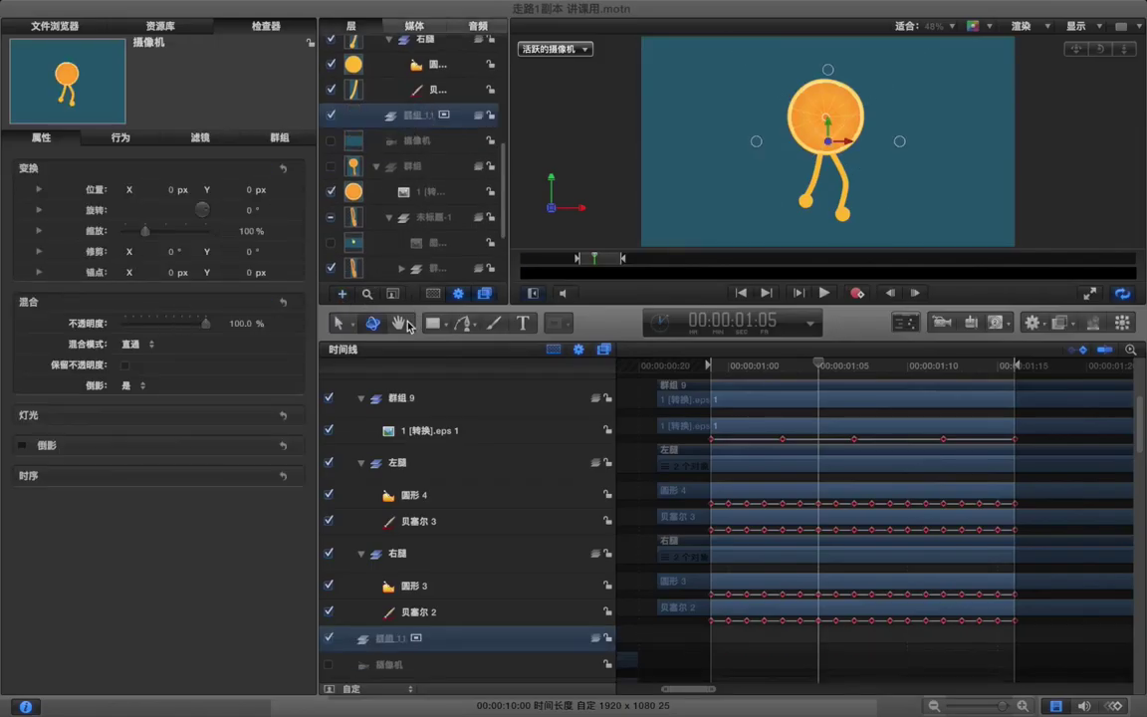
Step: Draw a flat ellipse with the Circle tool (圆形) under the feet, centred at about X 42, Y -391 px
click(443, 328)
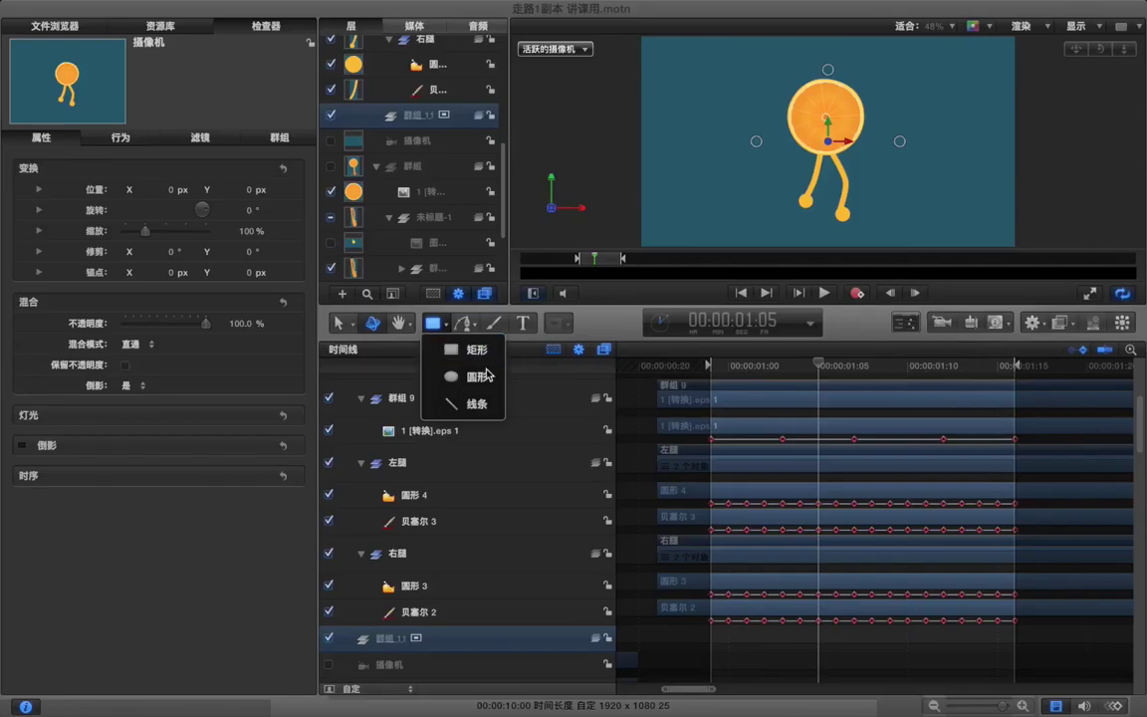
click(477, 377)
drag(800, 210, 868, 225)
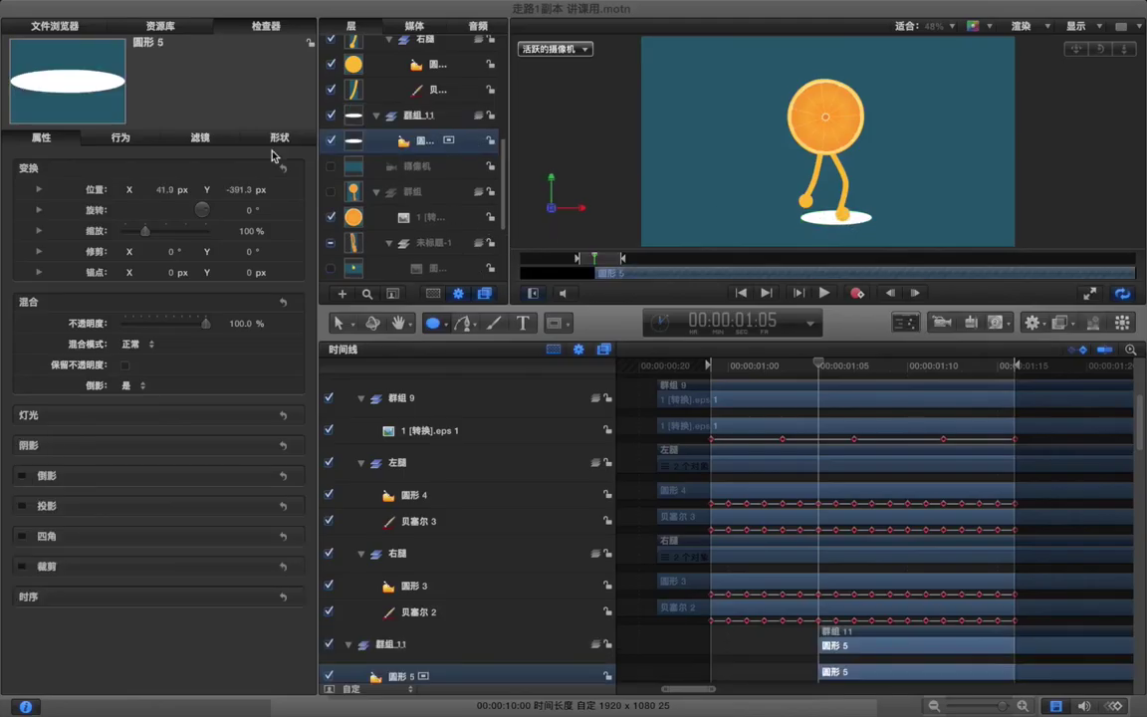
Step: Sample the leg's yellow as the ellipse's fill colour and lower the ellipse's opacity to 10%
click(274, 138)
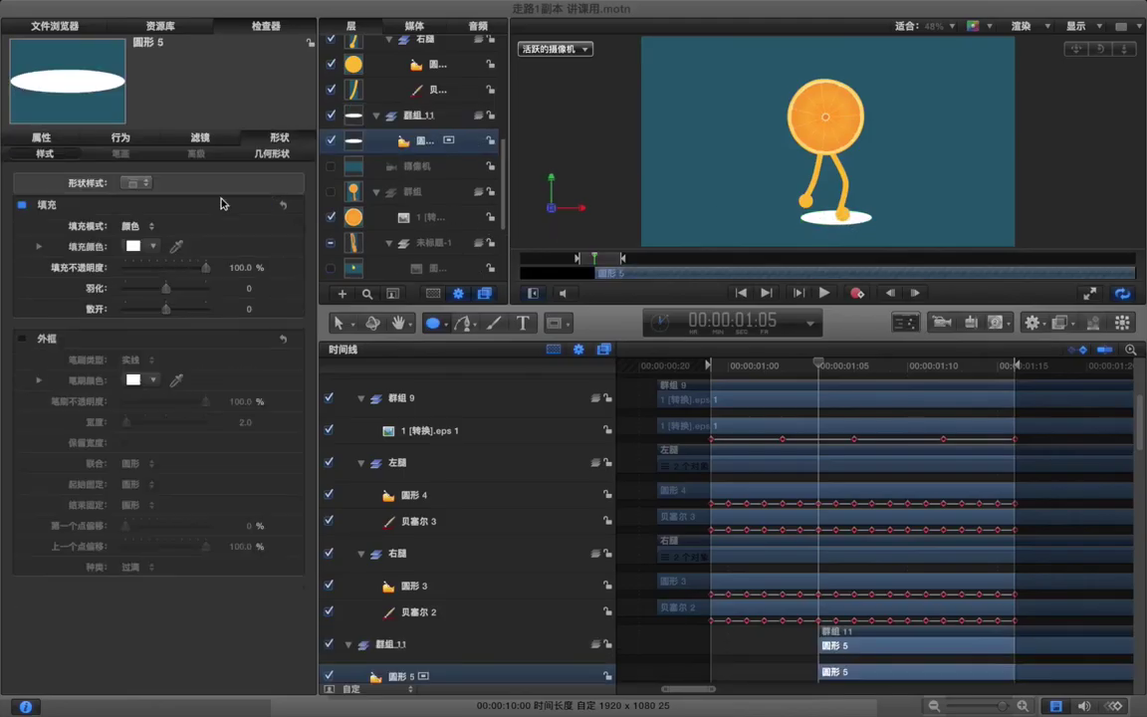
click(176, 247)
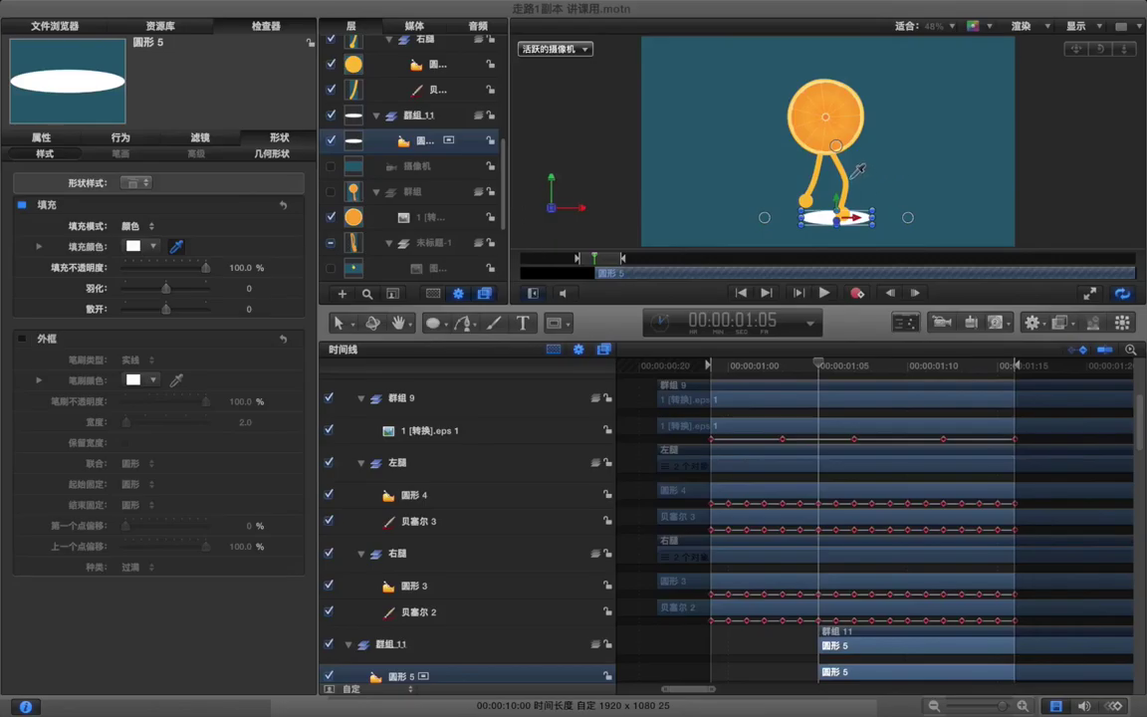
click(847, 171)
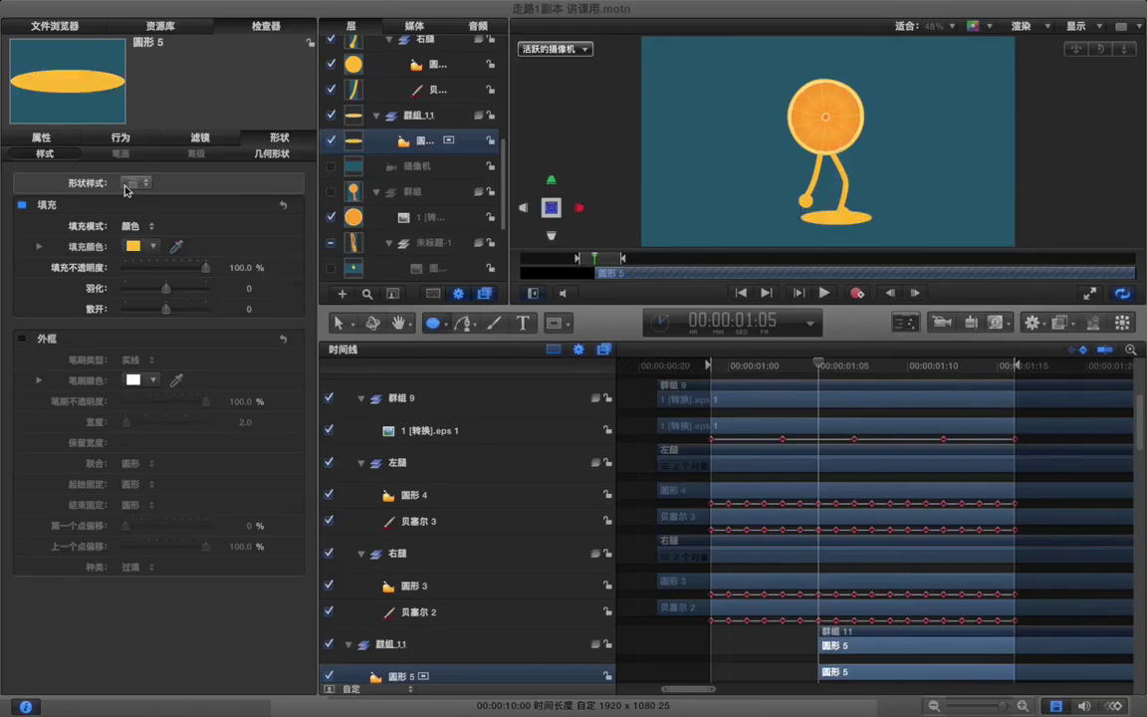
click(43, 140)
drag(192, 324, 137, 327)
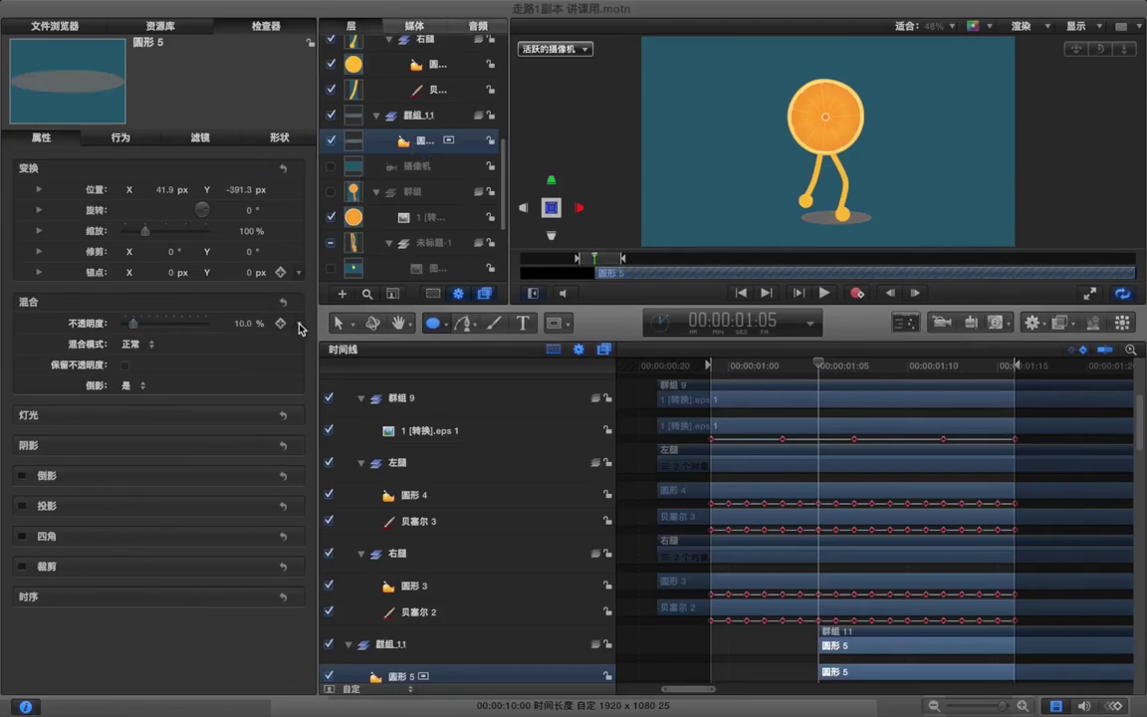
Step: Move the ellipse to about X -14, Y -387 px and shift 群组 11 to start at about 00:00:00:23
click(338, 323)
drag(834, 221, 826, 219)
drag(835, 638, 710, 636)
Step: Add scale keyframes to 群组 11 at 00:00:00:24, 01:03, 01:07 and 01:12
drag(750, 367, 710, 366)
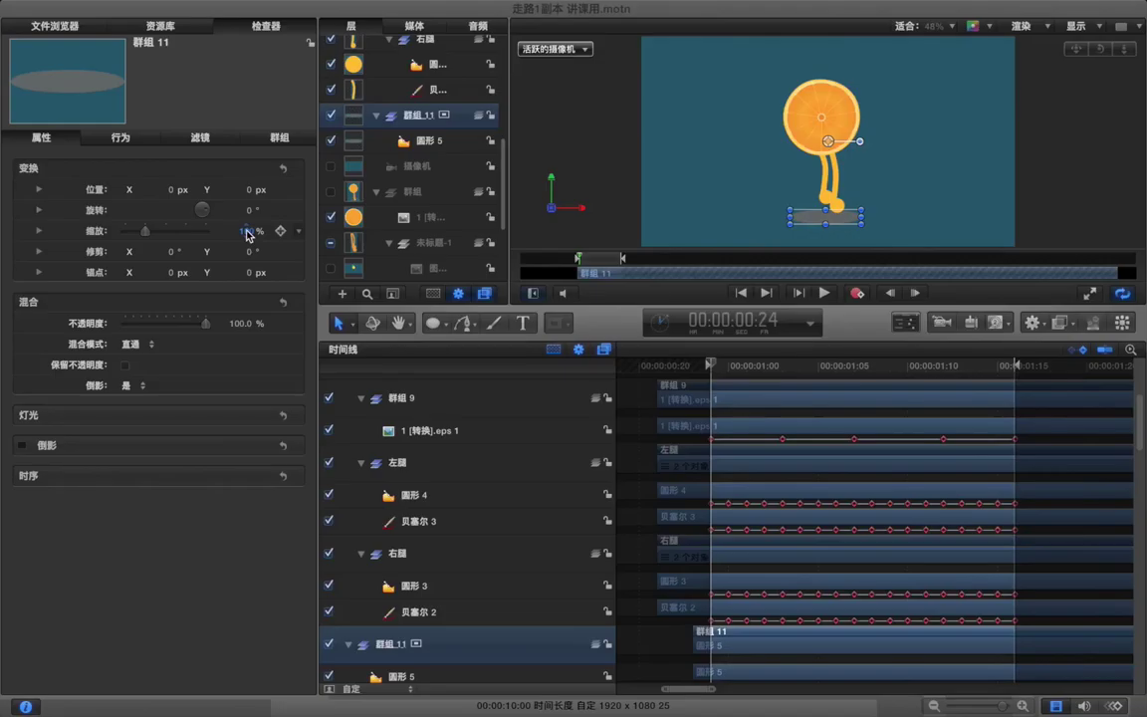
click(280, 231)
click(775, 374)
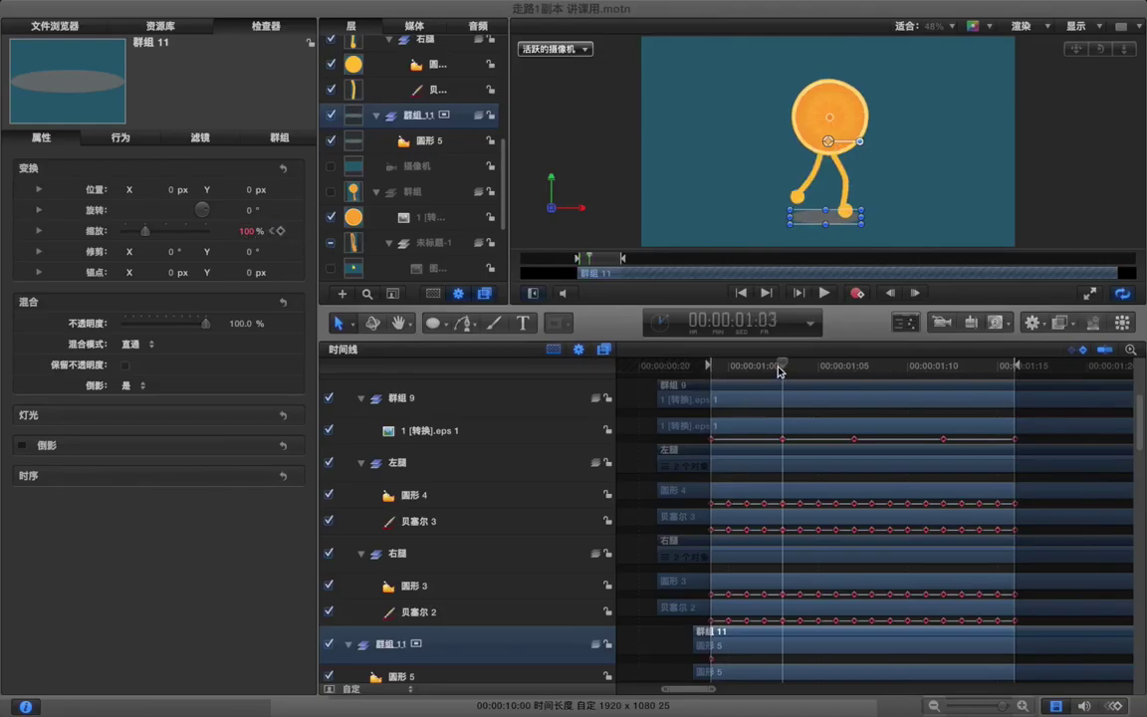
click(281, 232)
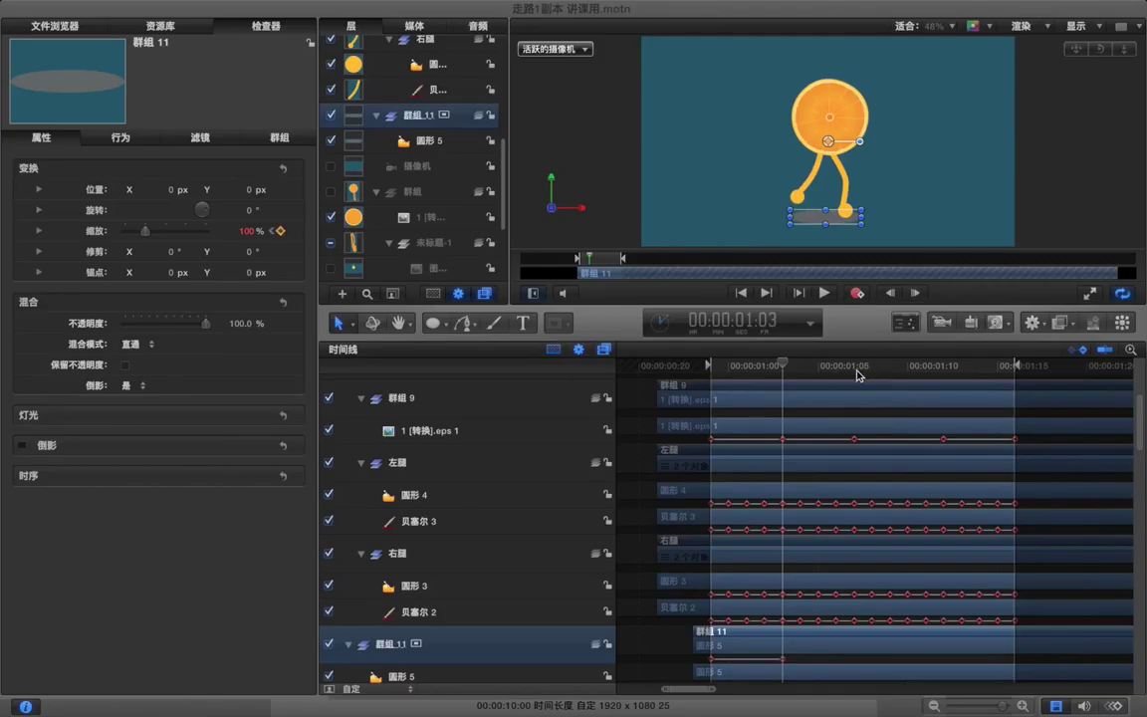
click(859, 374)
click(281, 232)
drag(915, 365, 1012, 367)
click(281, 231)
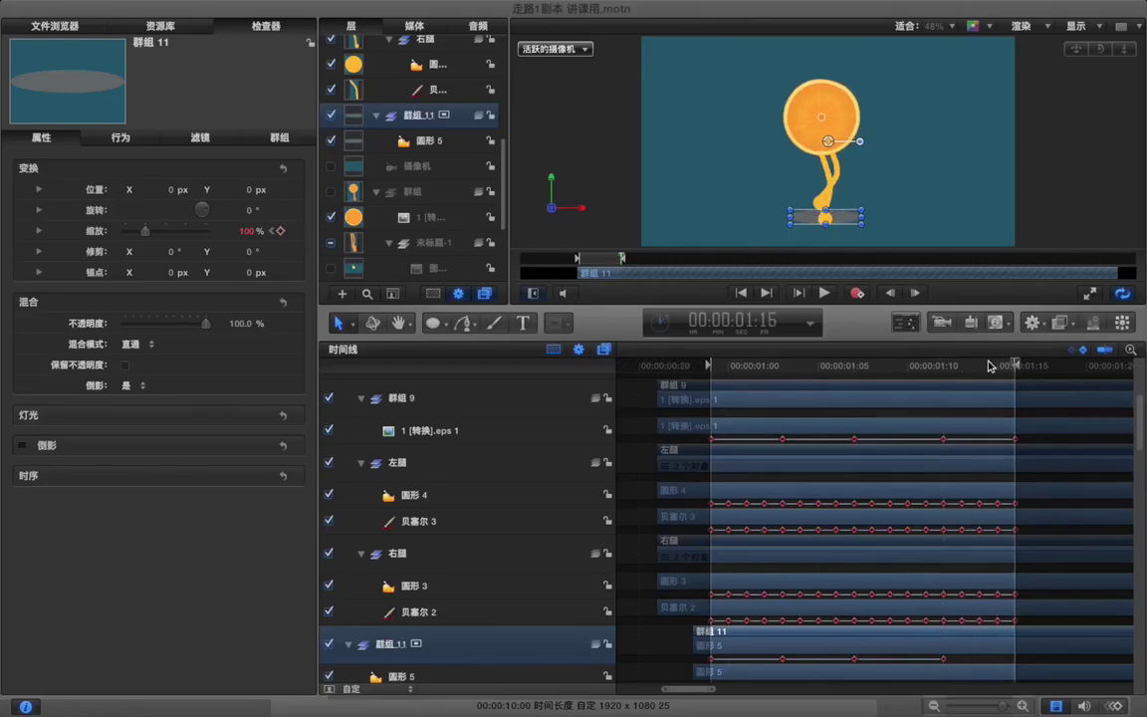
Step: Go back to the first scale keyframe of 群组 11 and set its scale to 70%
click(273, 232)
click(273, 232)
click(273, 232)
mouse_move(249, 232)
mouse_down()
mouse_move(249, 258)
mouse_move(249, 238)
mouse_up()
double_click(249, 232)
text(70)
key(Return)
Step: Set the scale of 群组 11 to 70% at 00:00:01:07 and go to the keyframe at 01:12
click(290, 231)
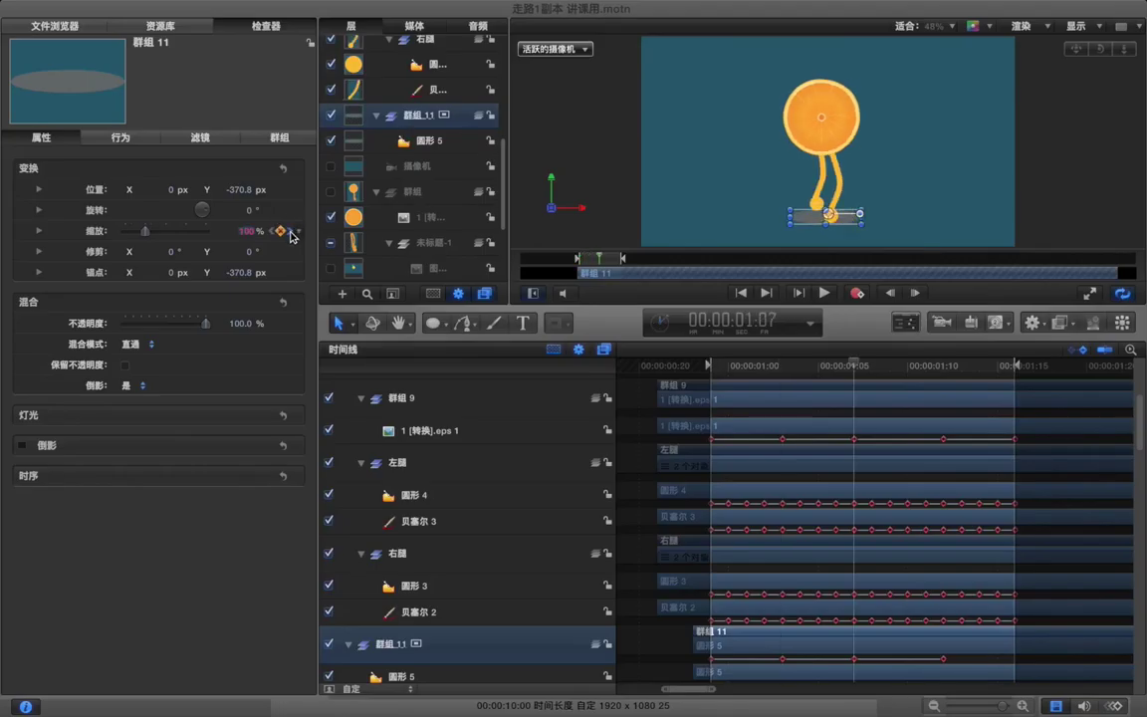
click(241, 231)
text(70)
key(Return)
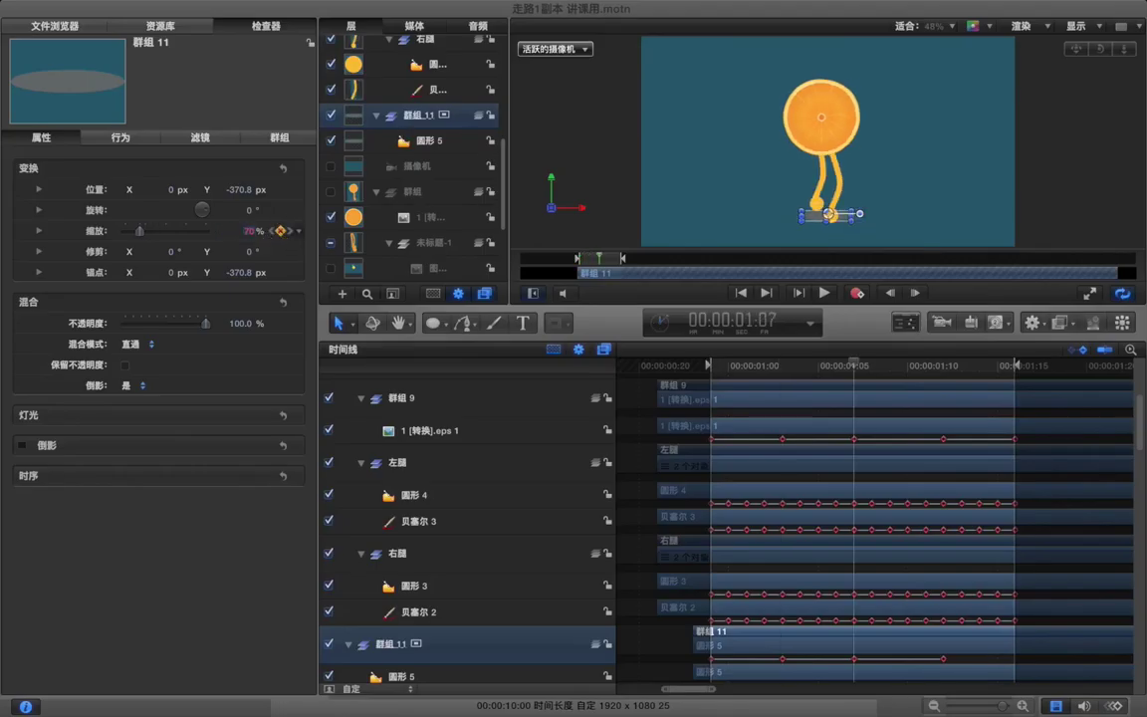
click(291, 232)
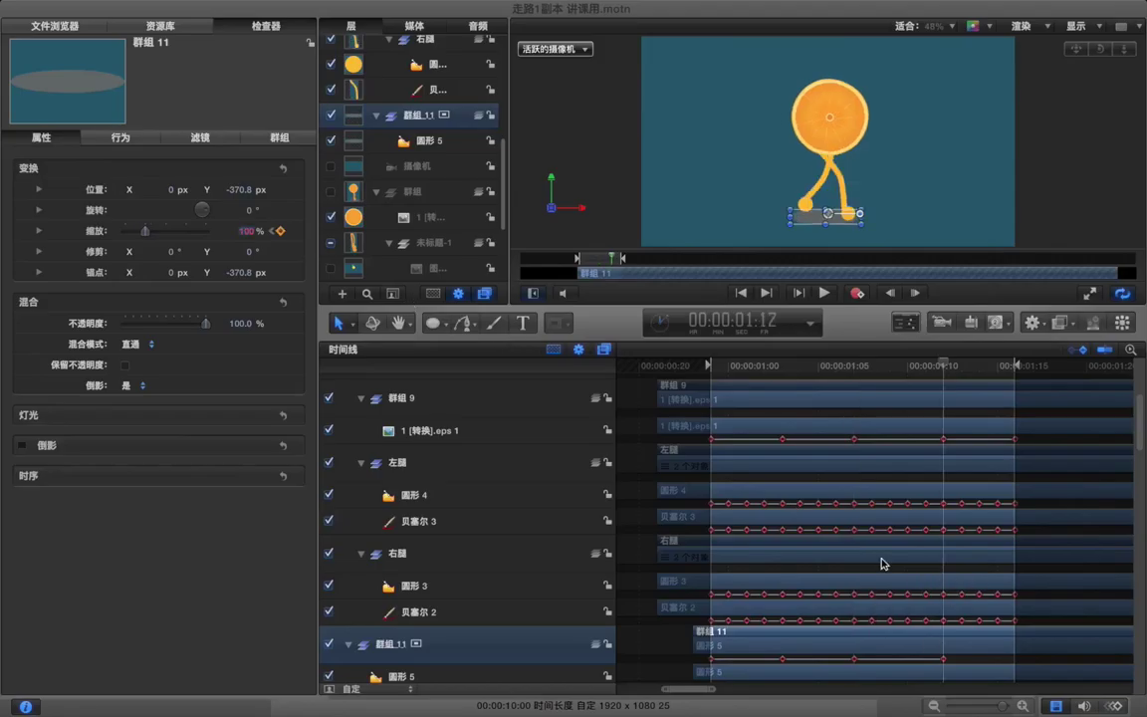
Step: Nudge the shadow ellipse 圆形 5 slightly down beneath the foot, deselect it and preview the walk cycle
click(980, 645)
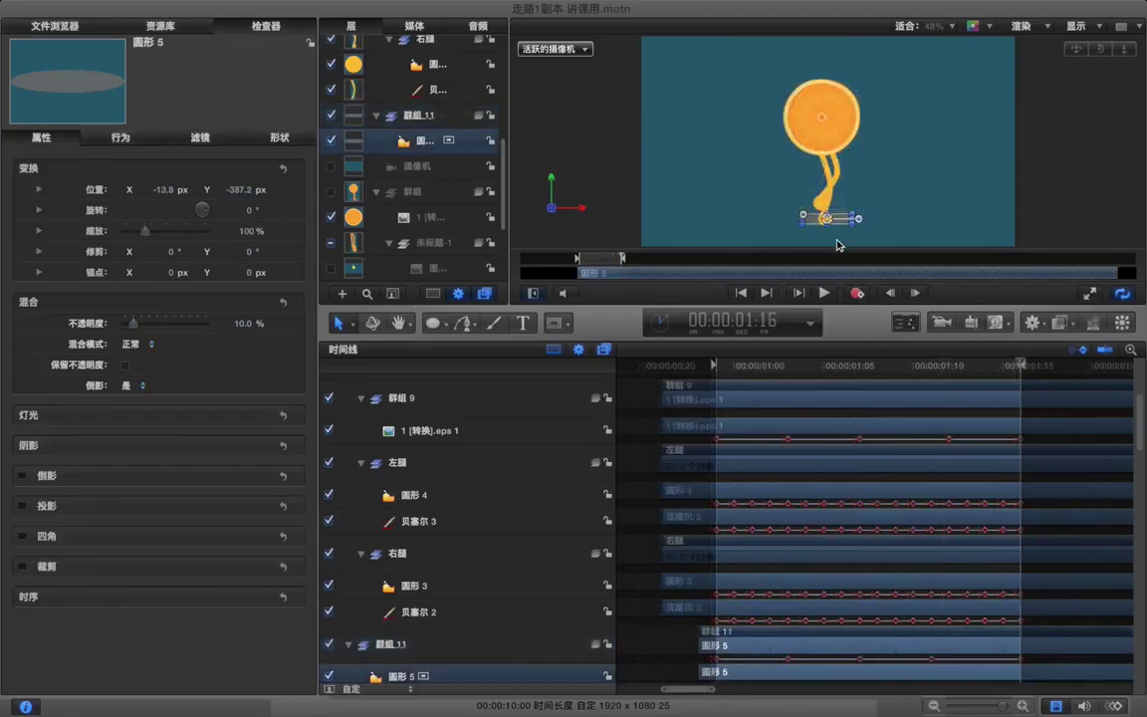
drag(826, 217, 824, 221)
click(1067, 156)
key(space)
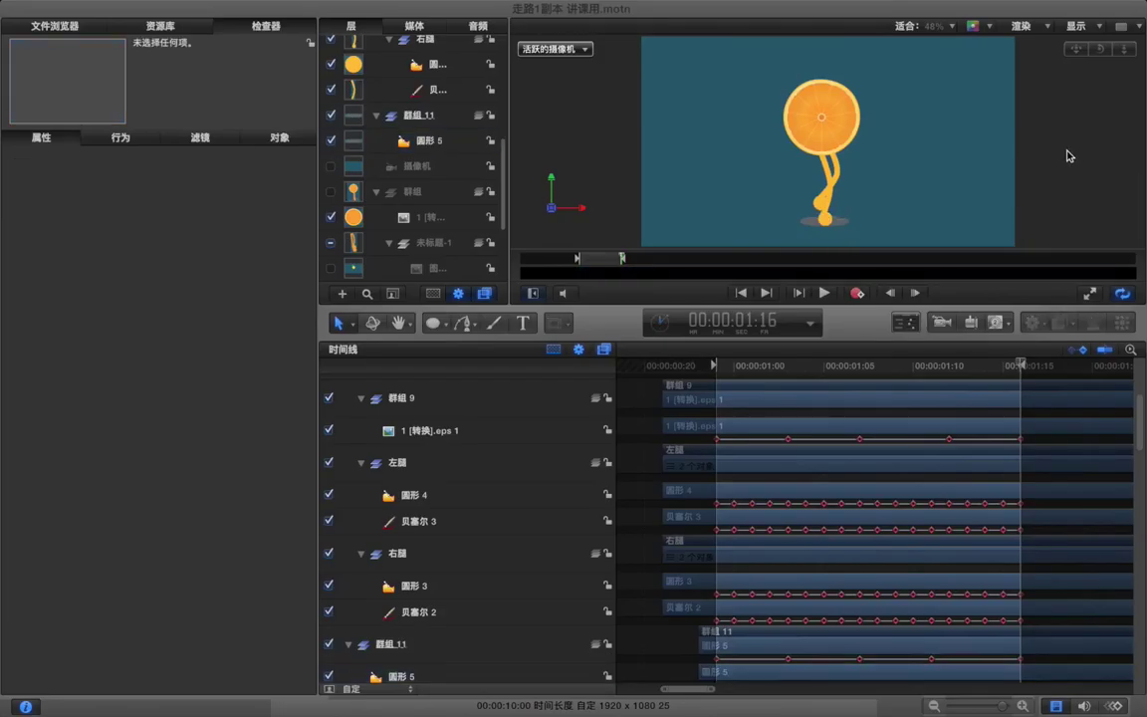
Step: Play the looping walk cycle several times to examine how the legs, body and ground shadow move together
key(space)
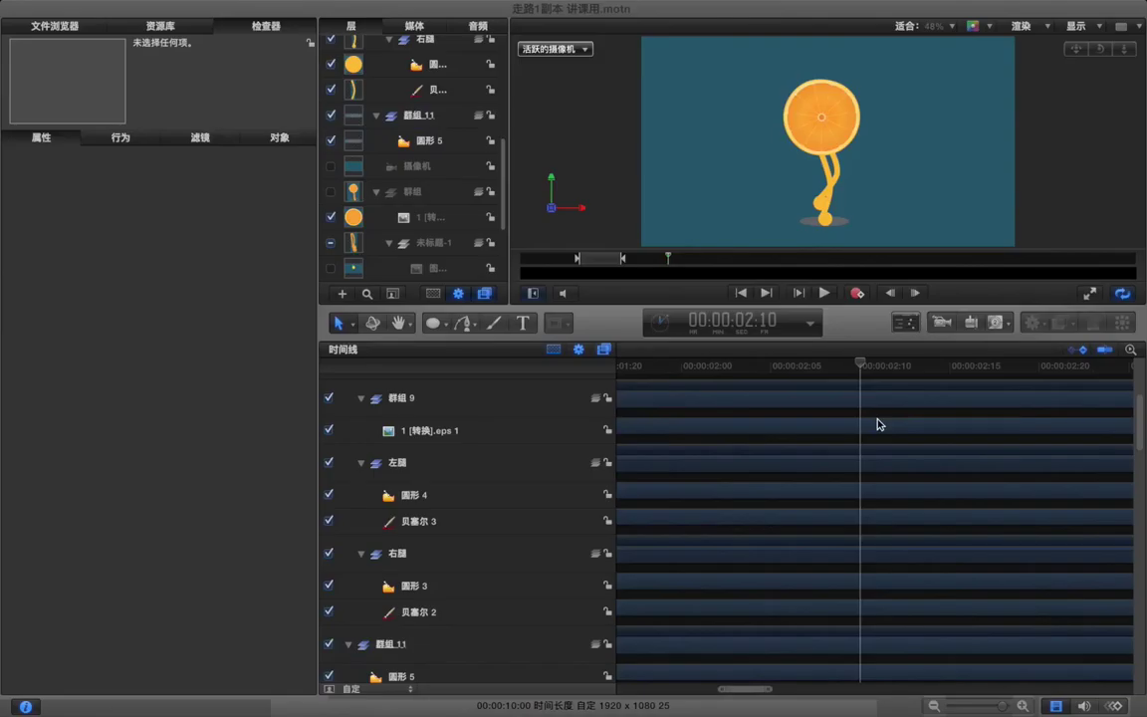
scroll(877, 424, left, 5)
key(space)
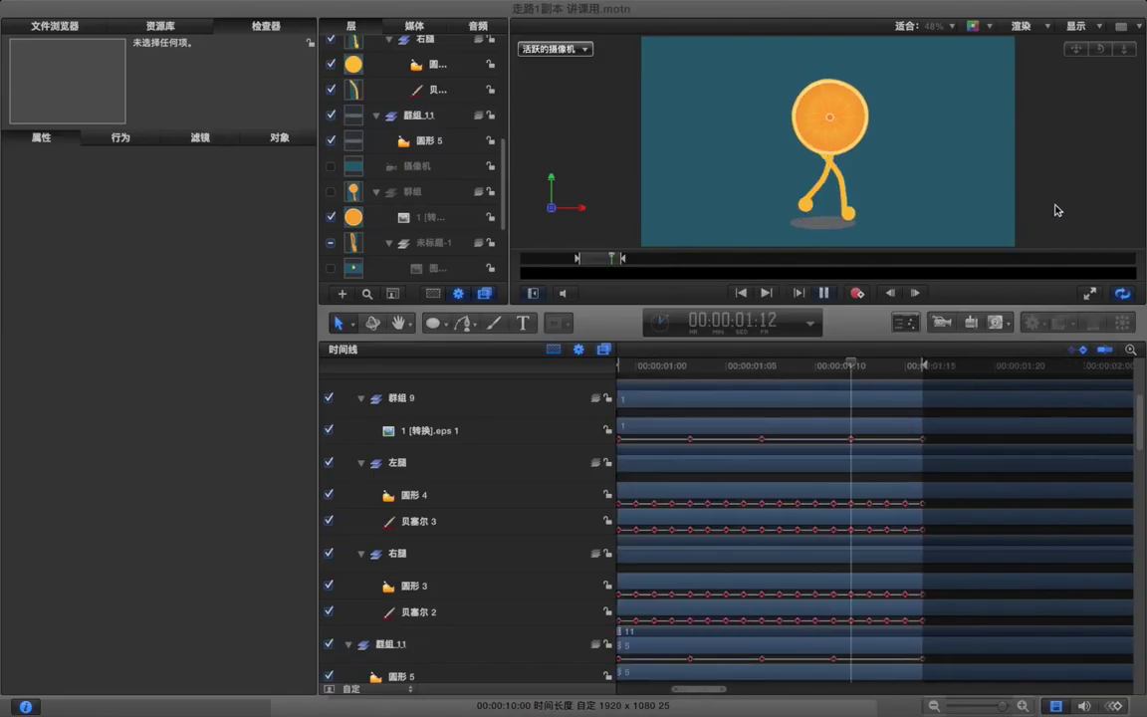
key(space)
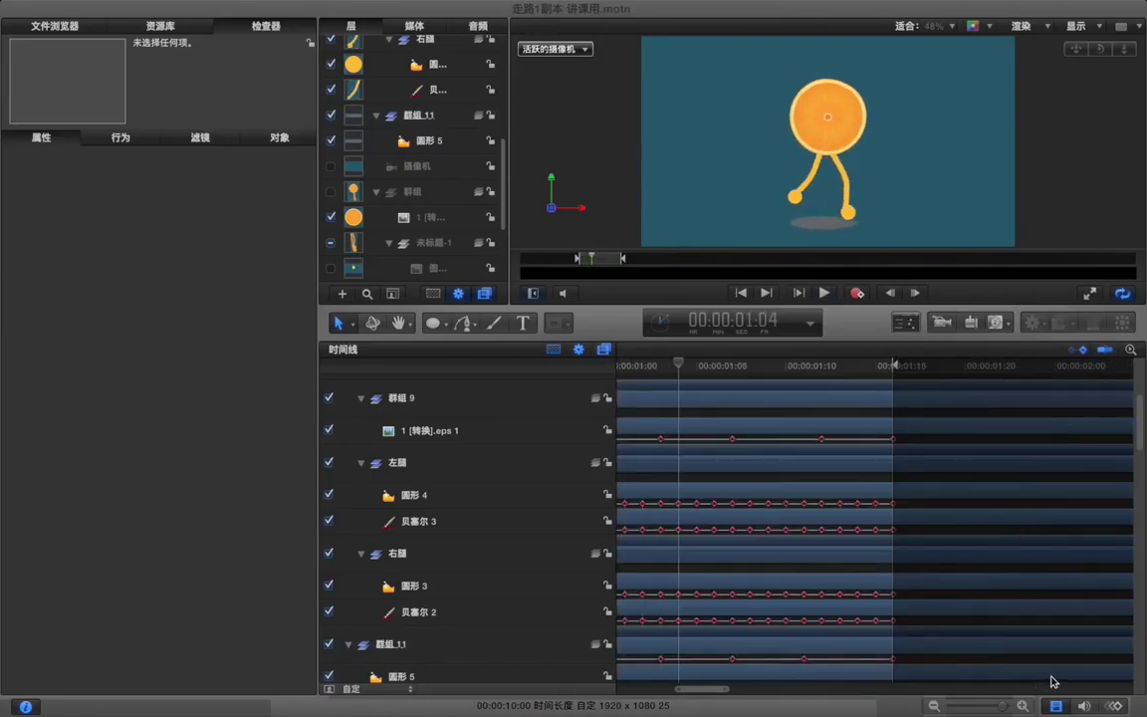
drag(996, 708, 982, 705)
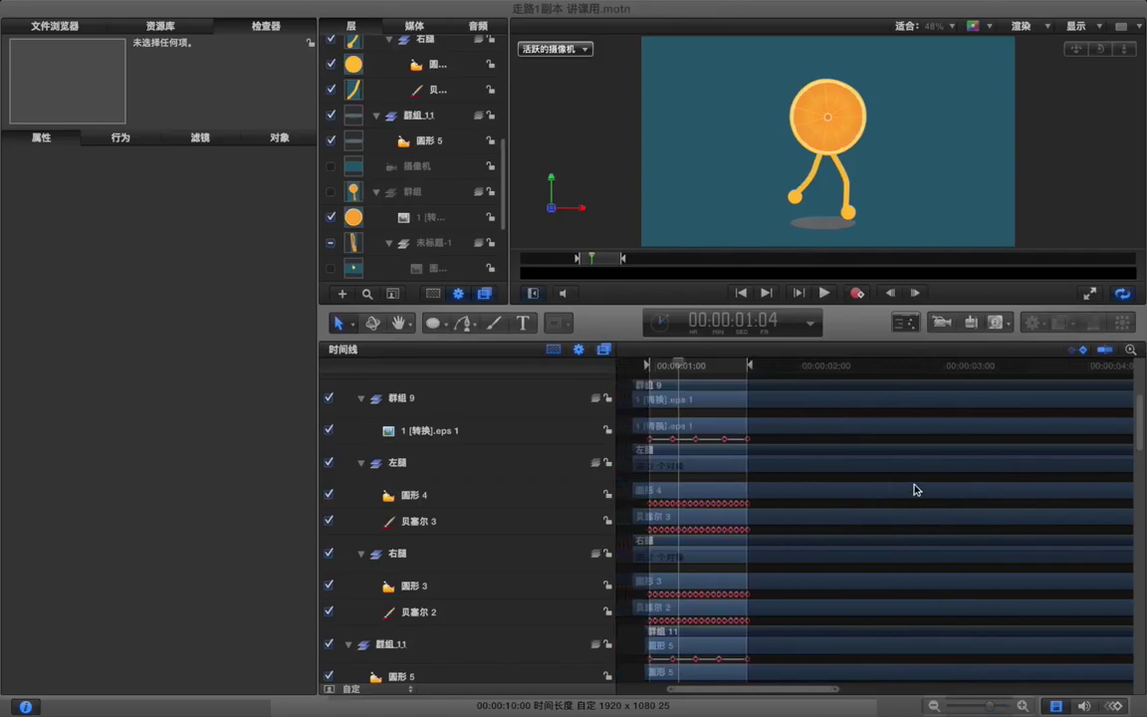
scroll(916, 487, left, 3)
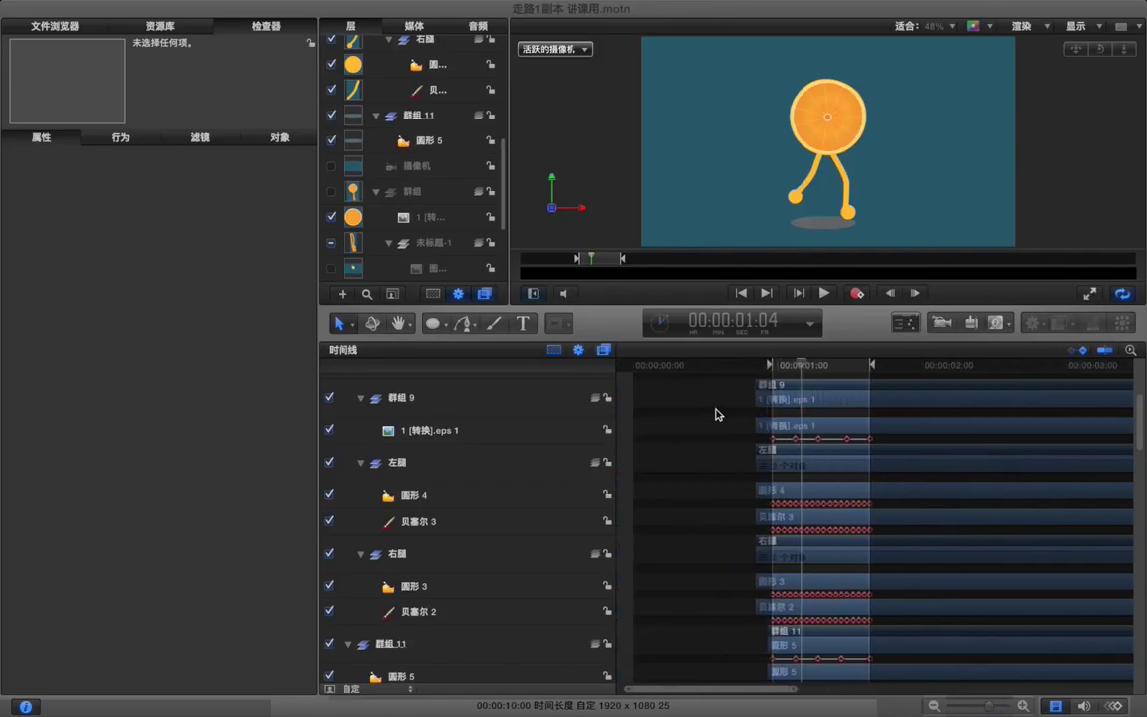
key(space)
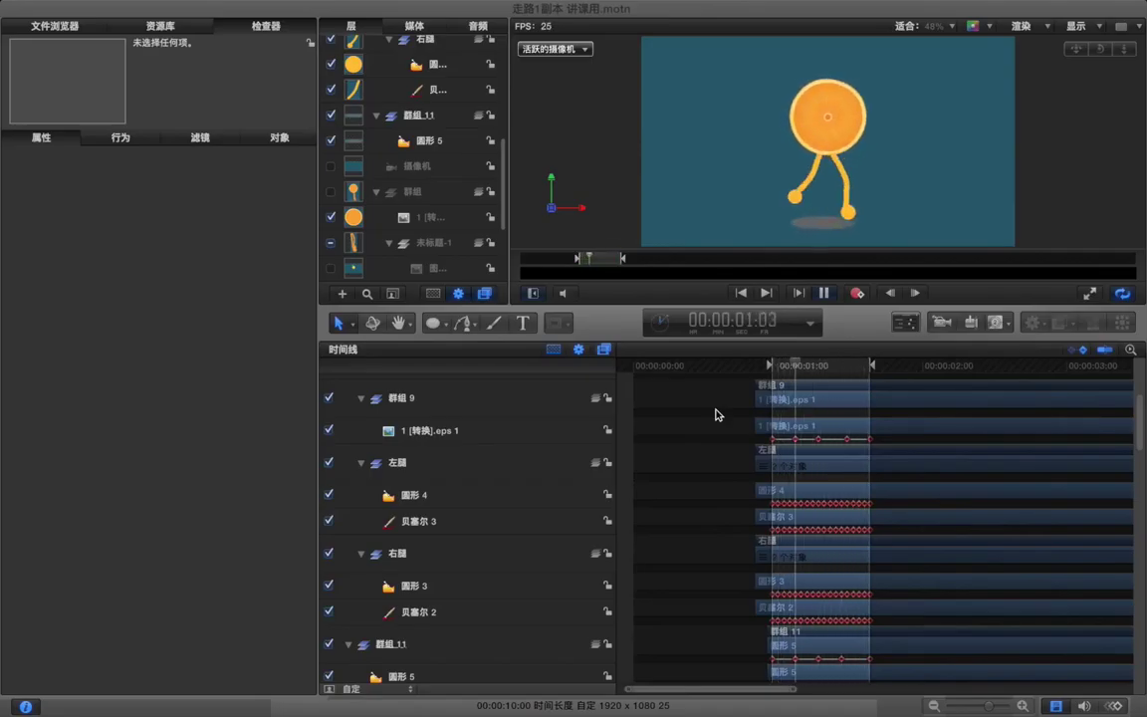
key(space)
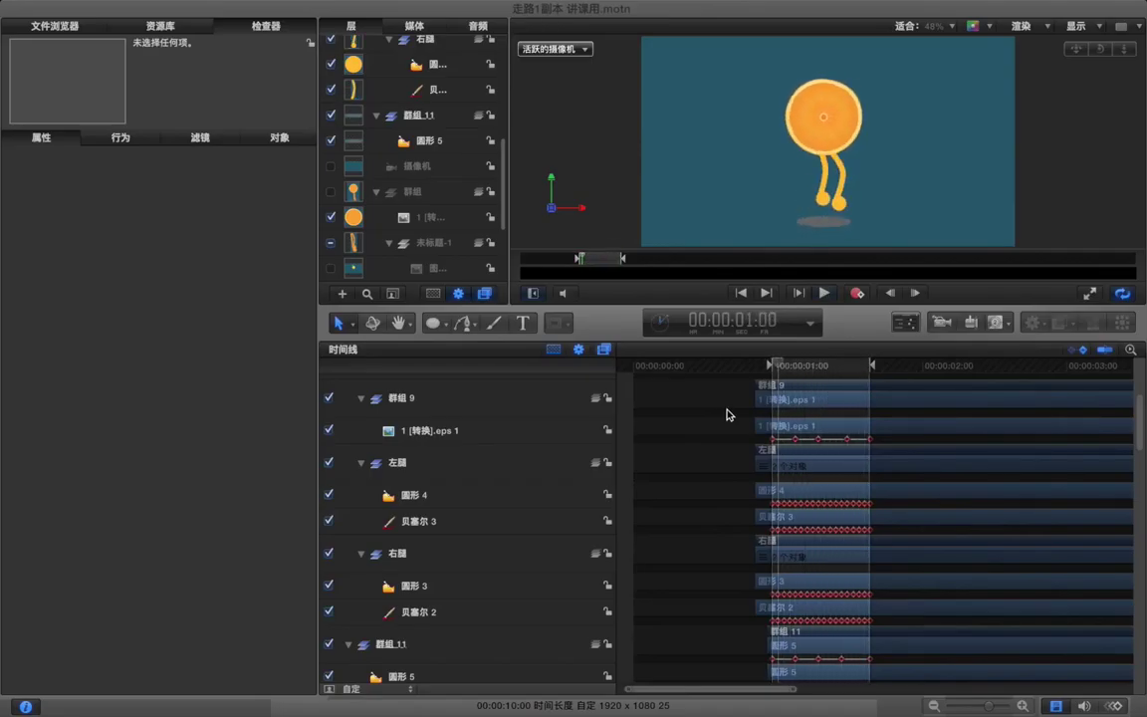
key(space)
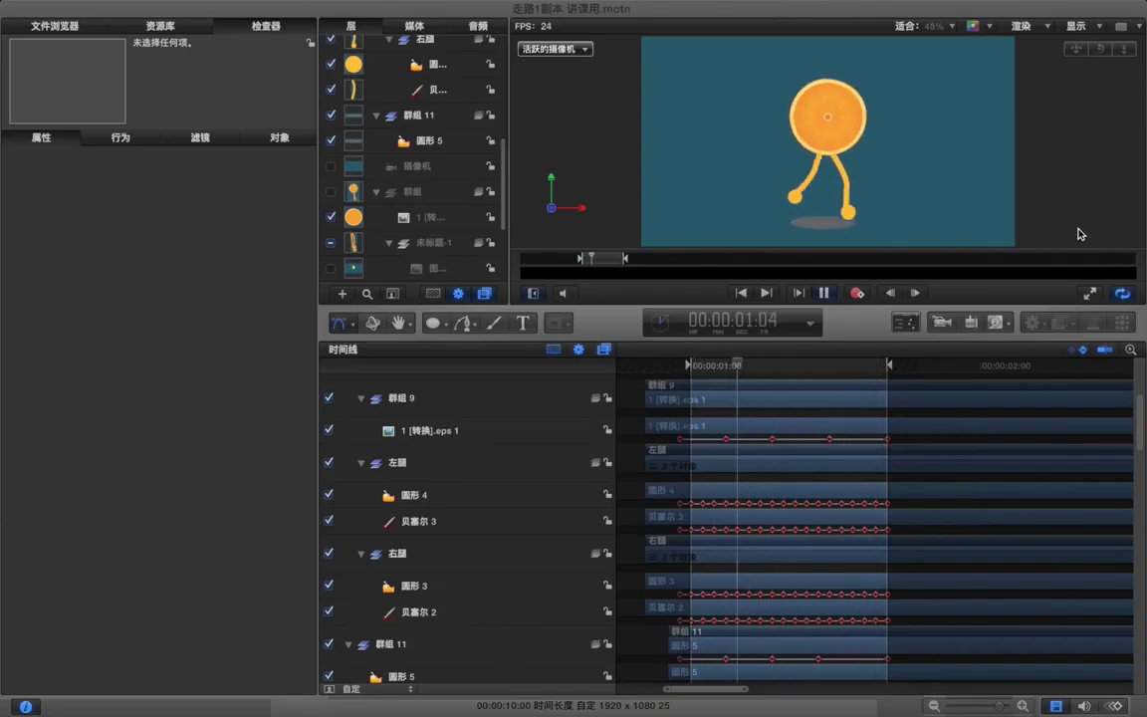
key(space)
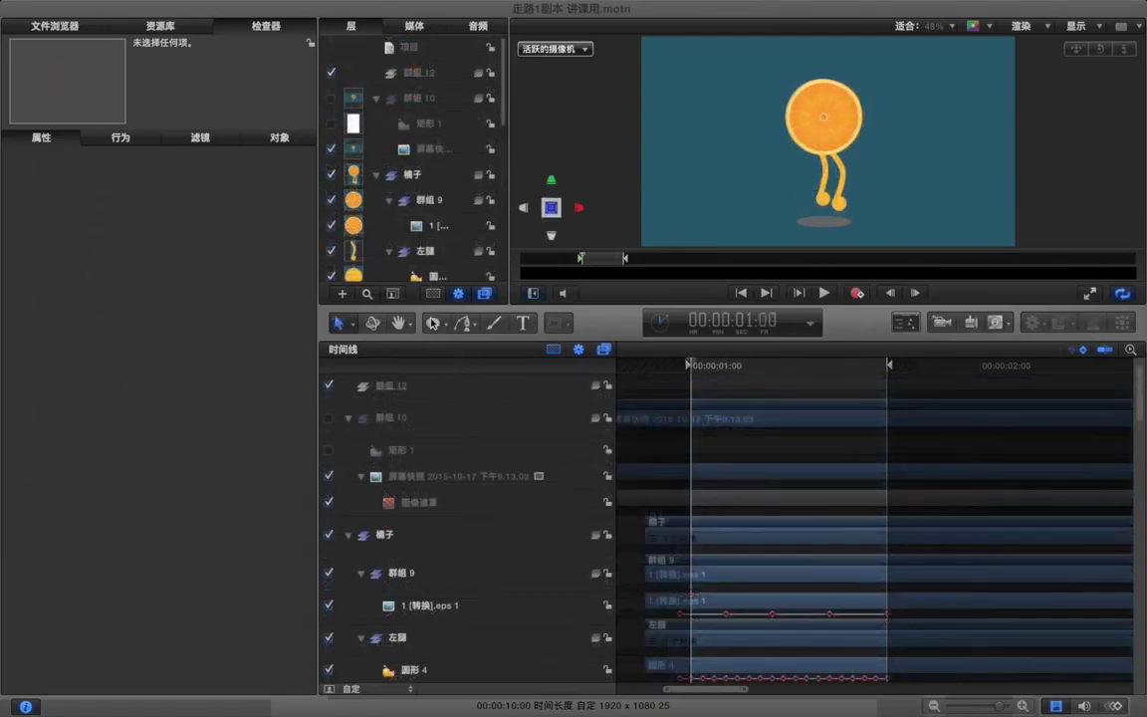
Step: Draw two overlapping white circles of slightly different size side by side in the upper-left sky as a cloud's bumps
click(439, 326)
click(439, 330)
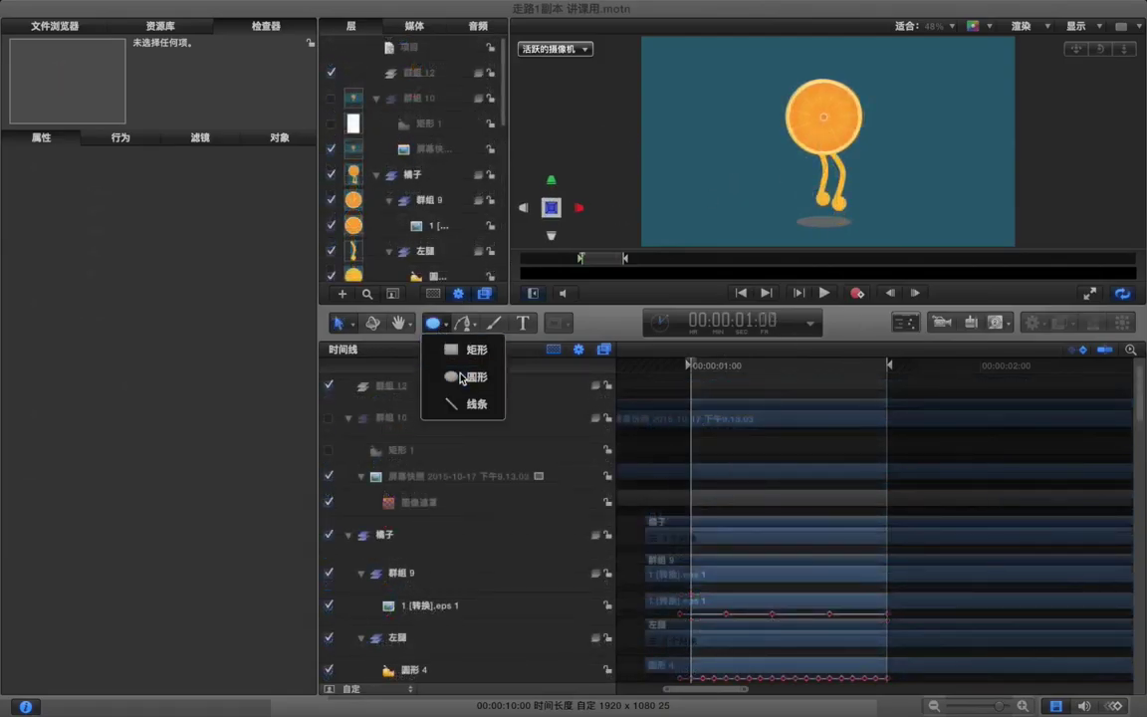
click(461, 377)
drag(677, 61, 711, 96)
drag(702, 53, 745, 97)
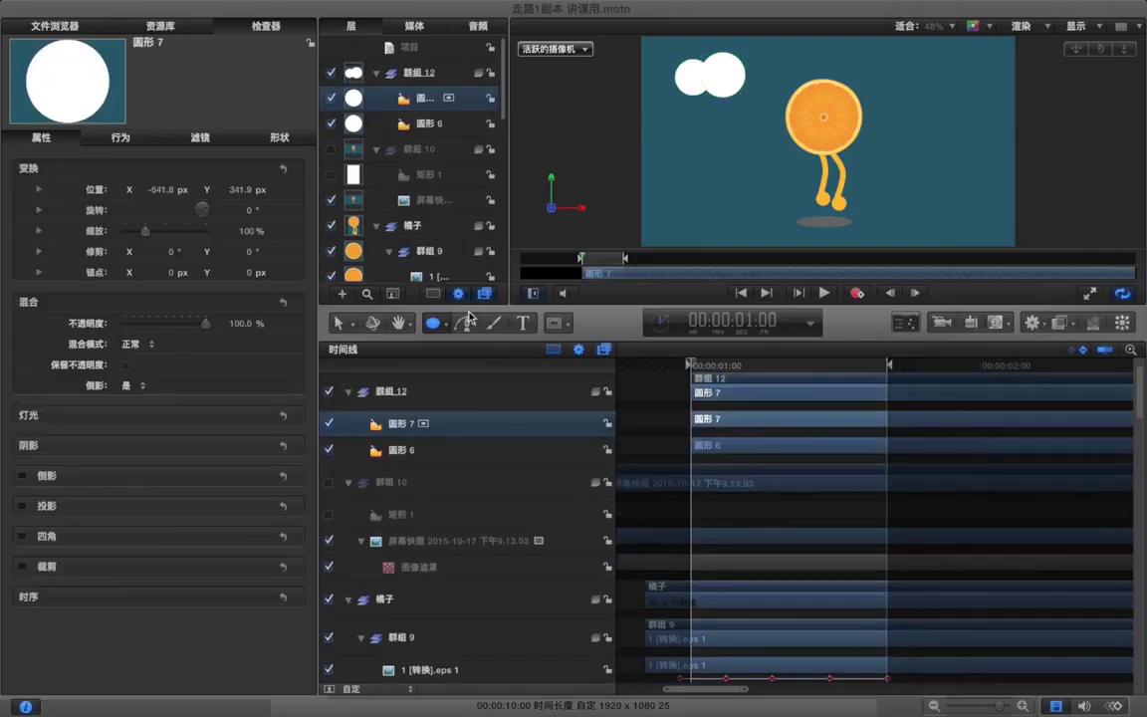
Step: Draw a white rectangle in 群组 12 over the lower part of both circles and stretch its right edge beyond them
click(416, 75)
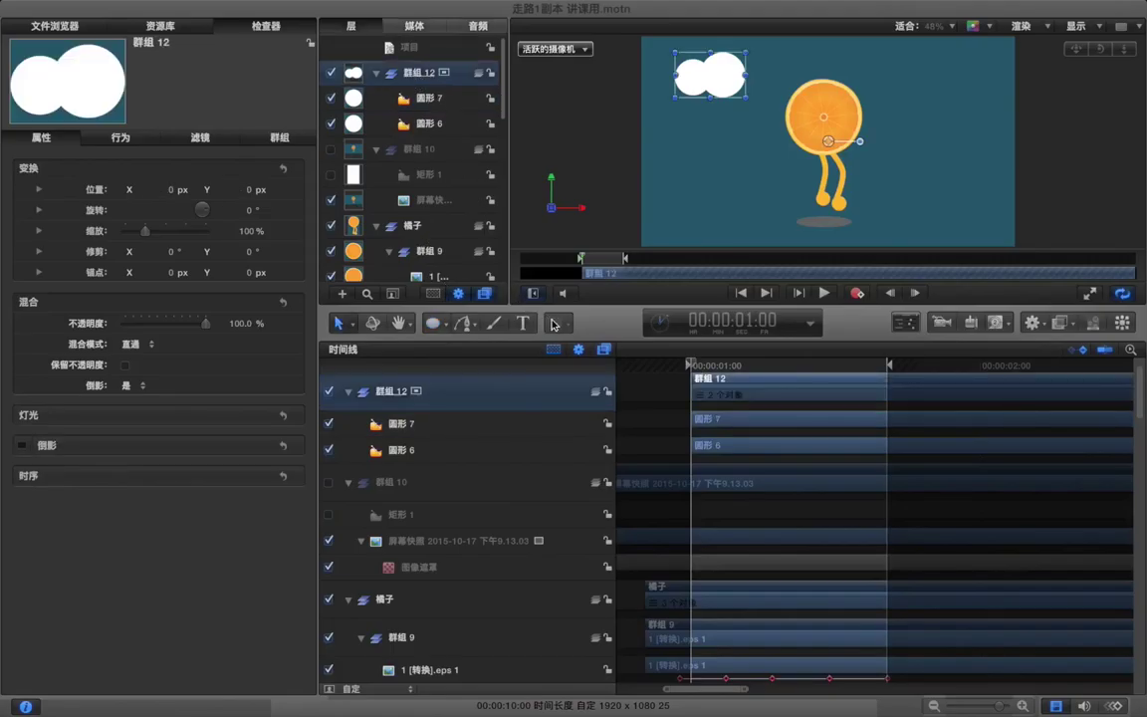
click(433, 327)
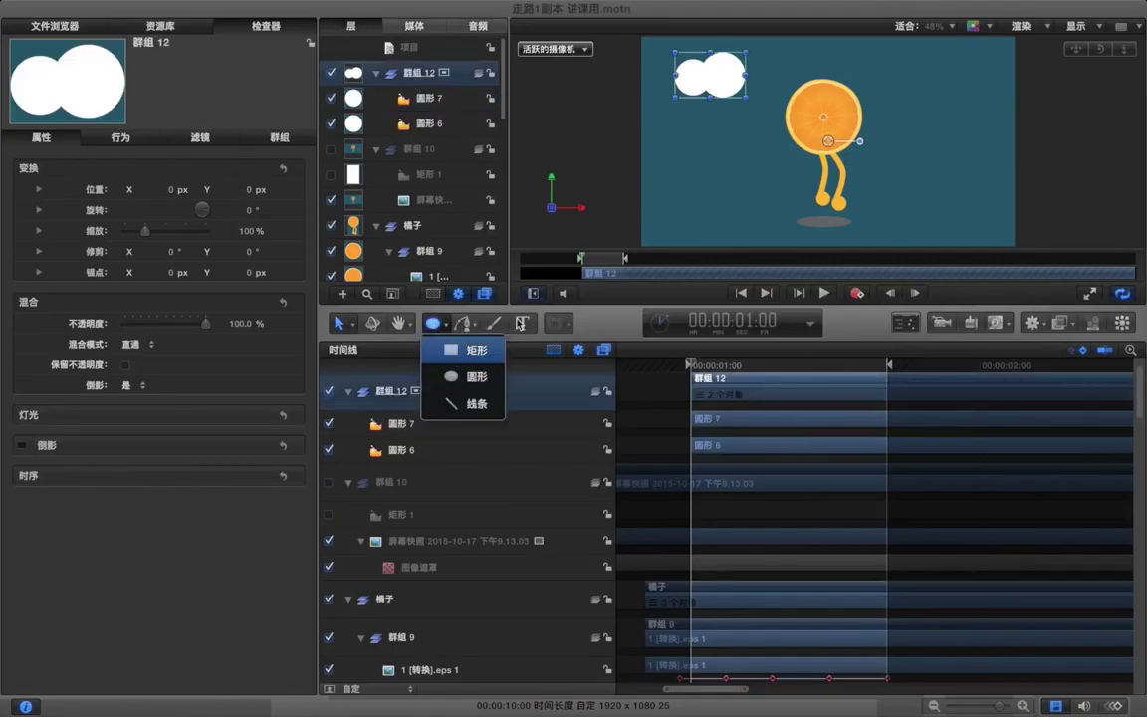
click(476, 351)
drag(745, 106, 665, 65)
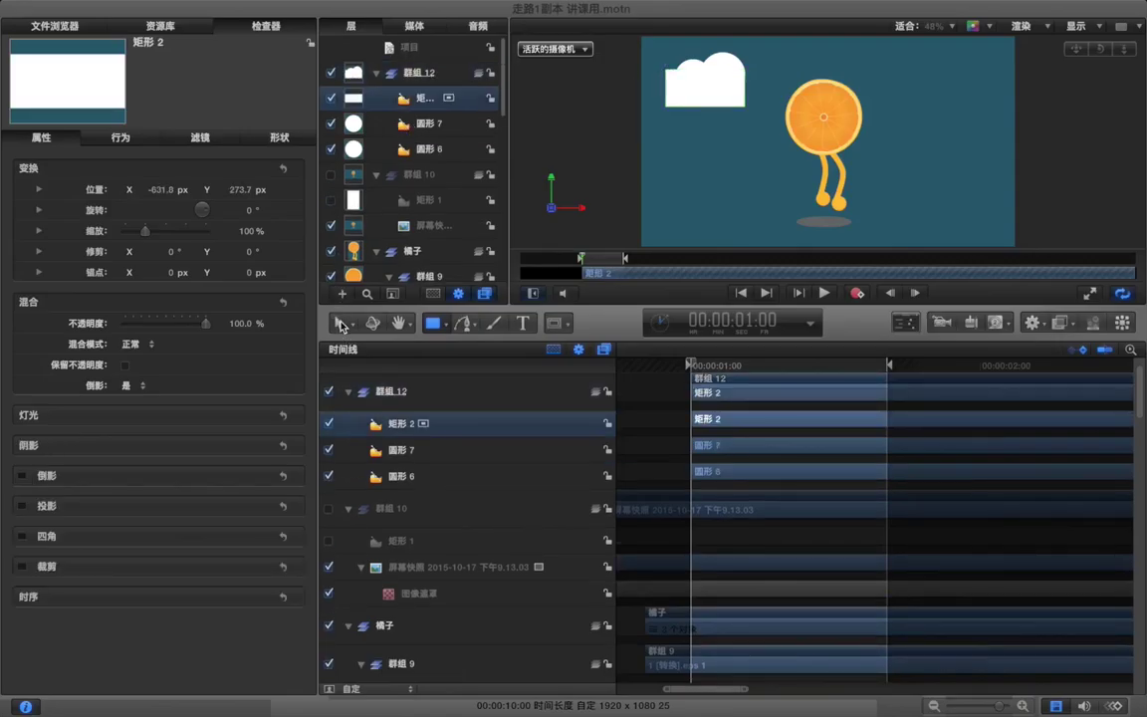
click(340, 324)
drag(749, 90, 769, 89)
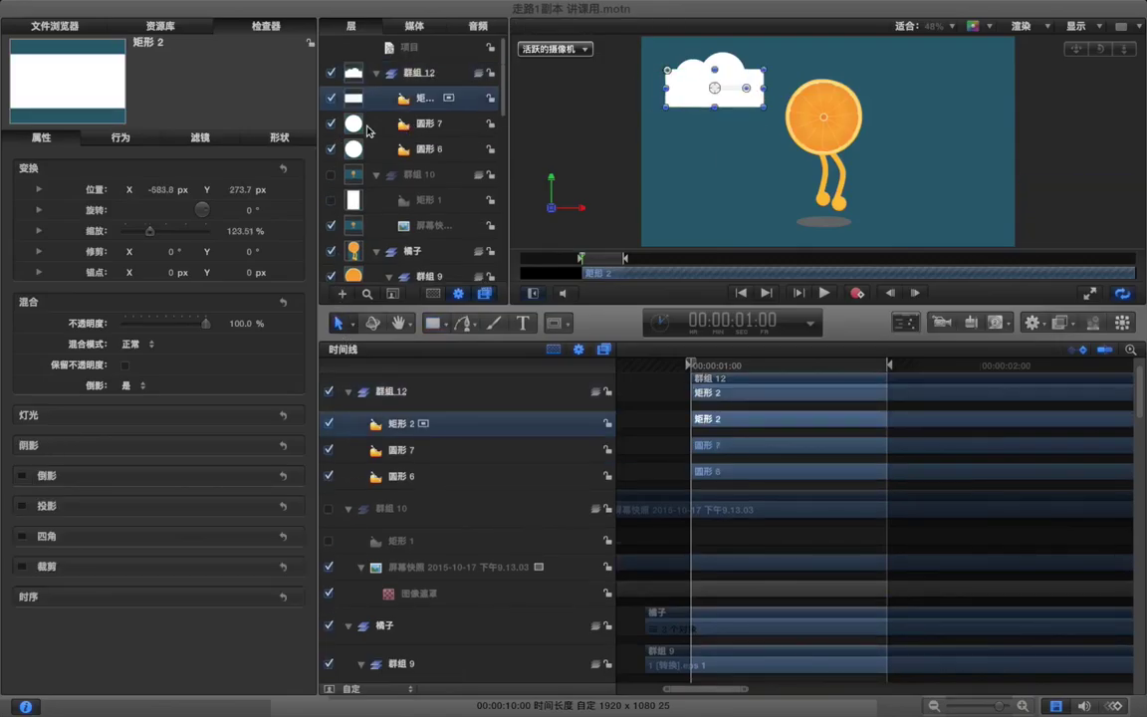
Step: Add an image mask to 群组 12 and use the rectangle 矩形 2 as its mask source
click(418, 73)
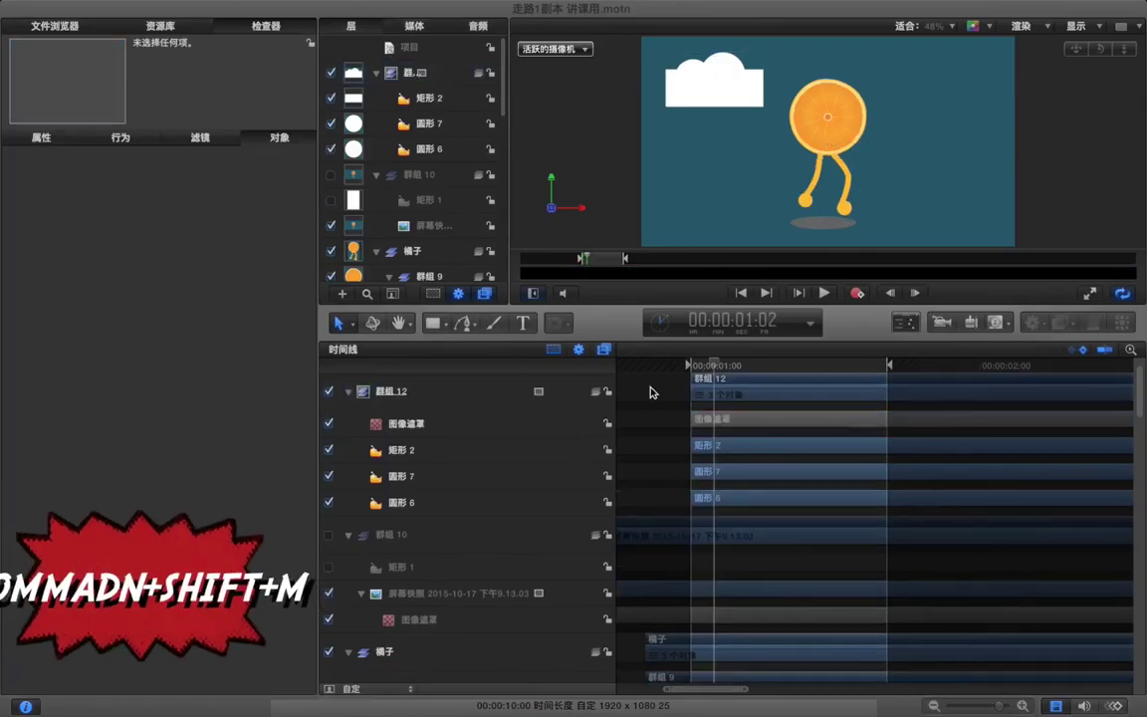
click(457, 392)
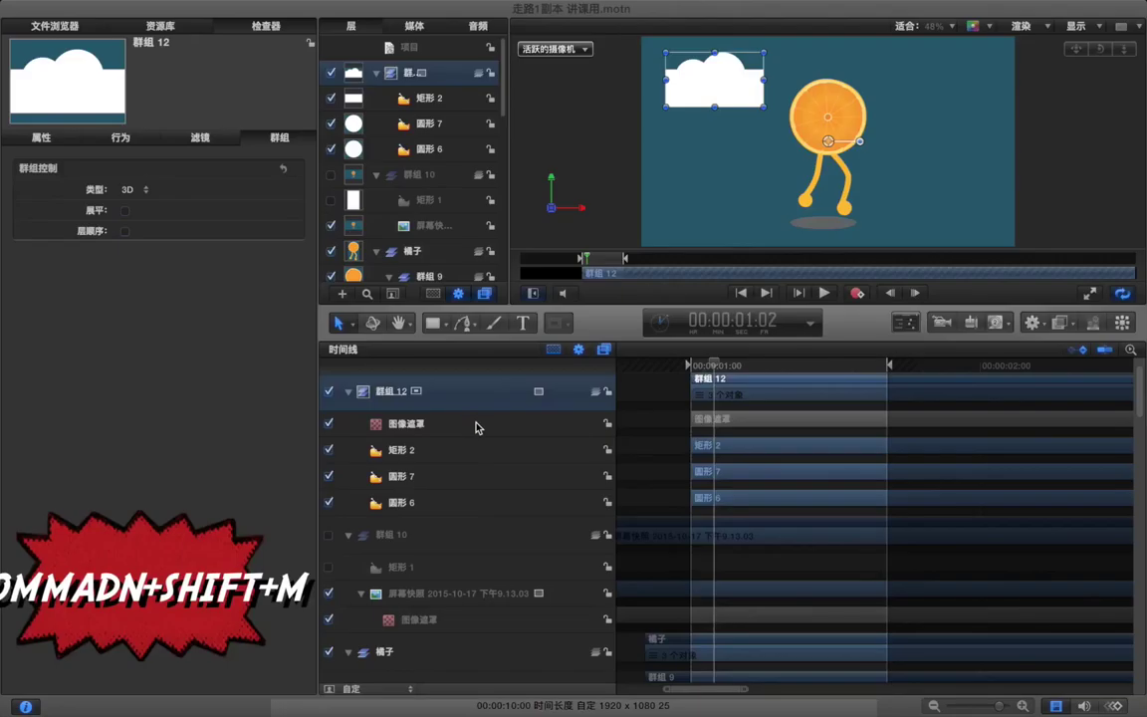
click(466, 426)
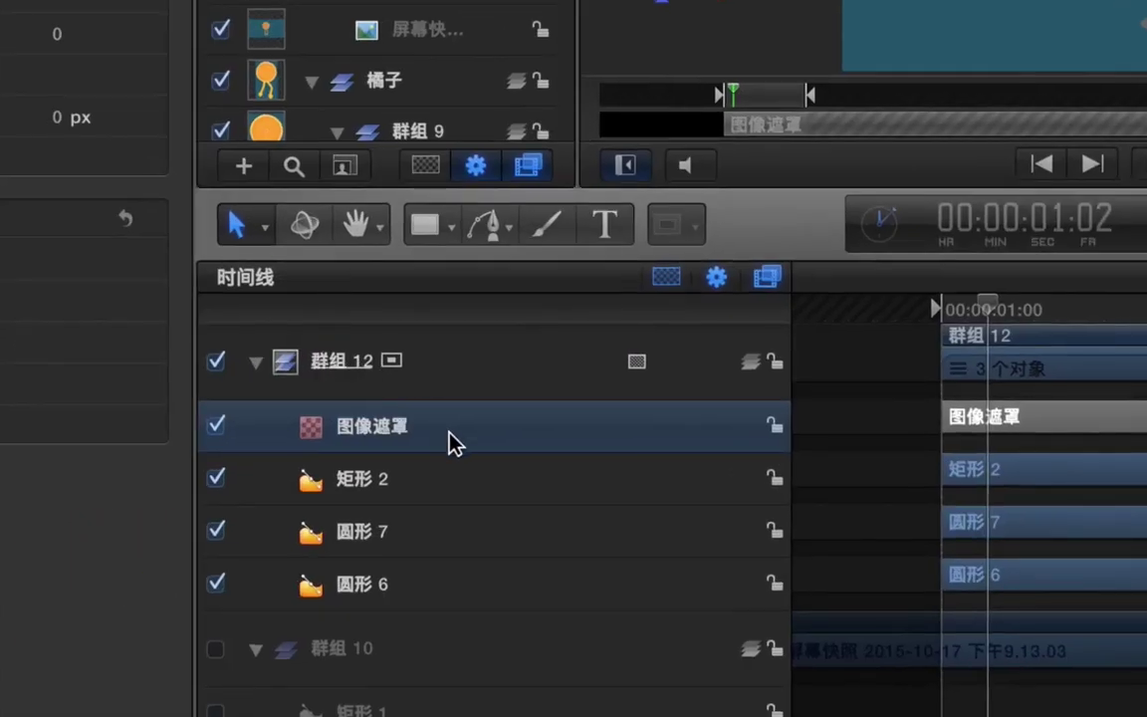
click(488, 486)
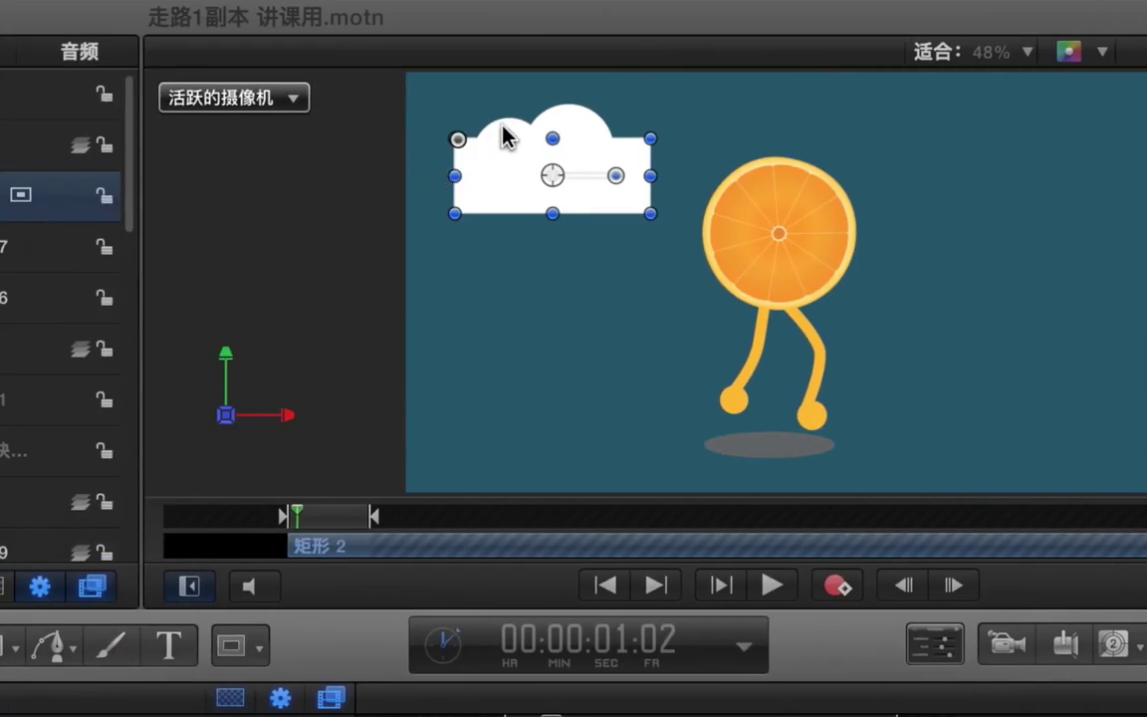
click(787, 126)
drag(803, 675, 289, 176)
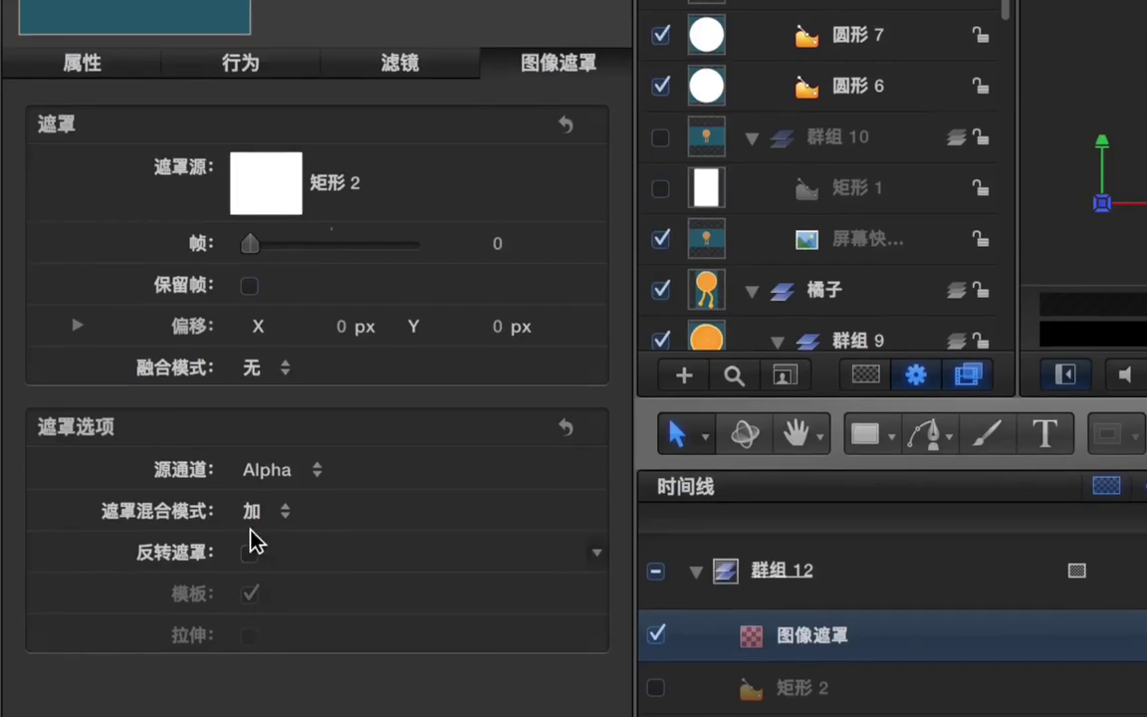
Step: Set the image mask's blend mode to 减 so the rectangle cuts a flat cloud base, and deselect it
click(267, 514)
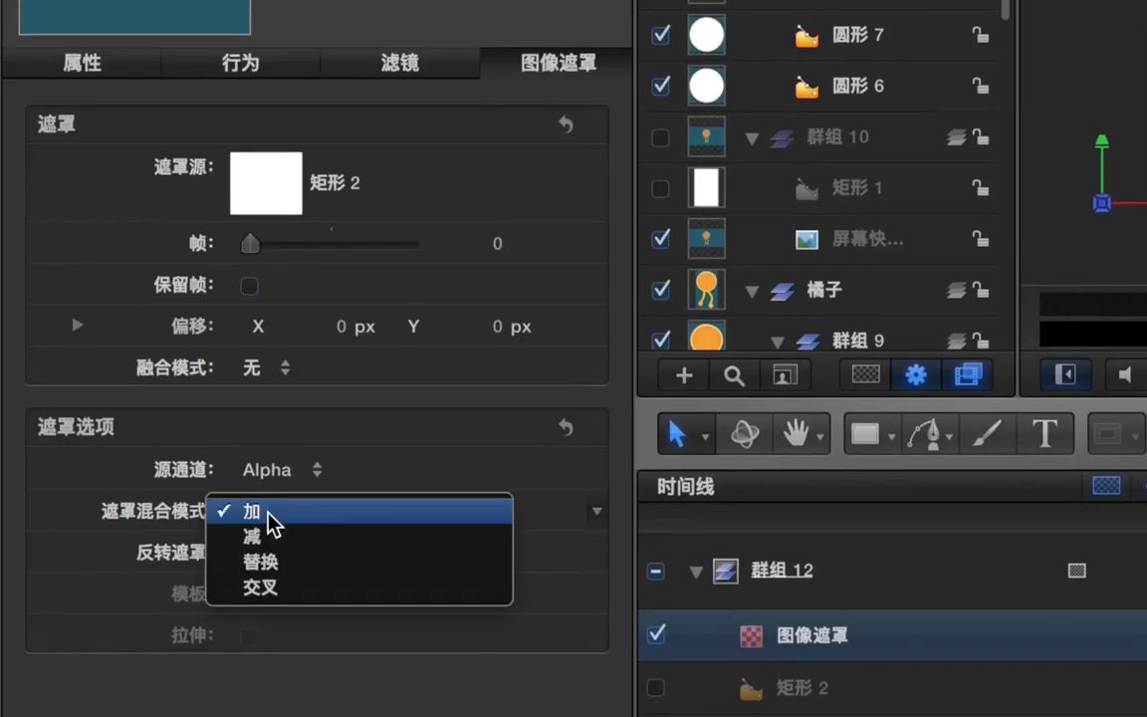
click(344, 539)
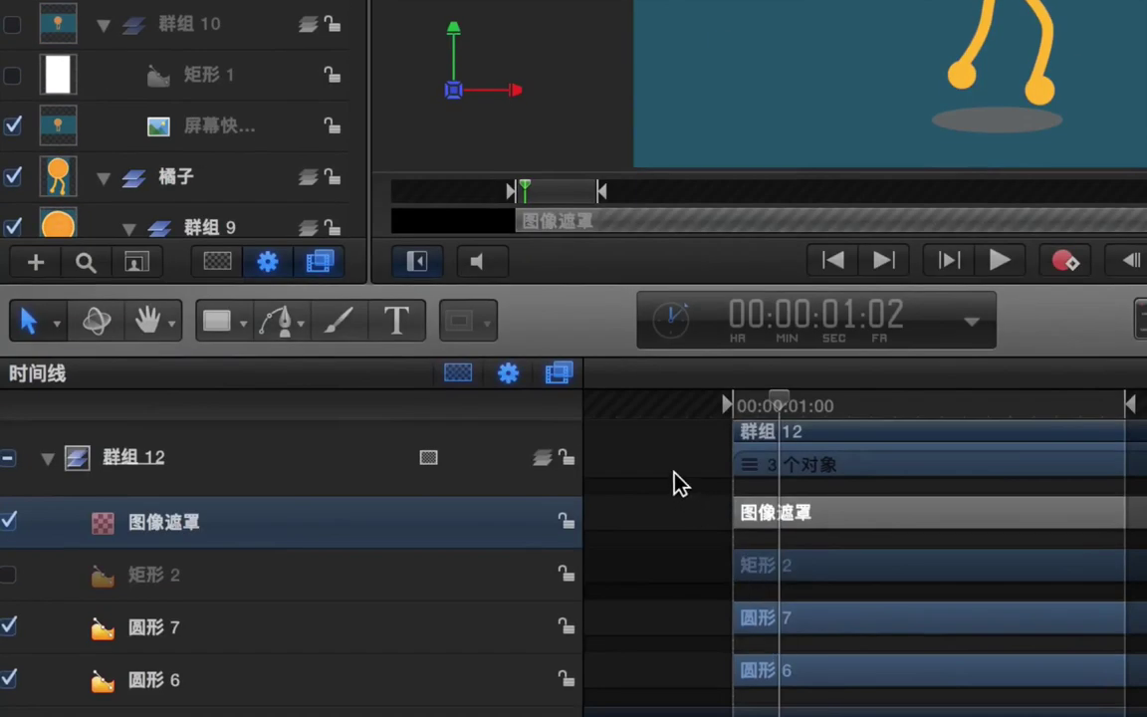
click(703, 504)
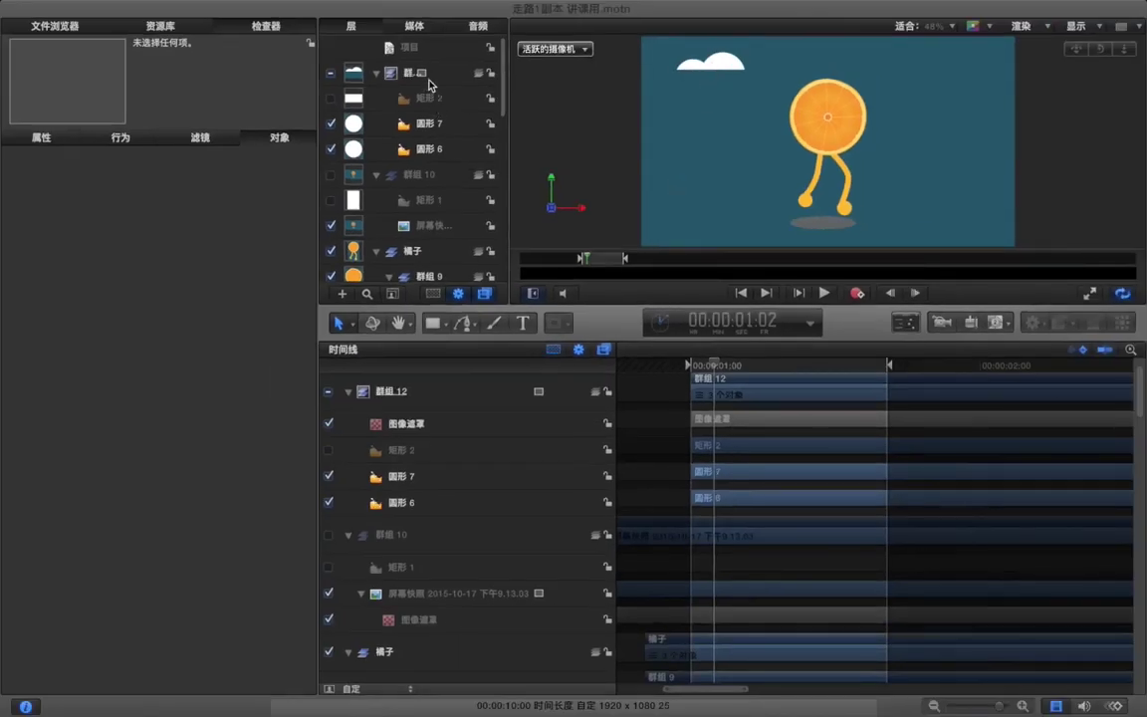
Step: Move the cloud group 群组 12 slightly left and up to about X -81 px, Y 7 px
click(430, 82)
drag(713, 74, 698, 73)
scroll(691, 463, up, 1)
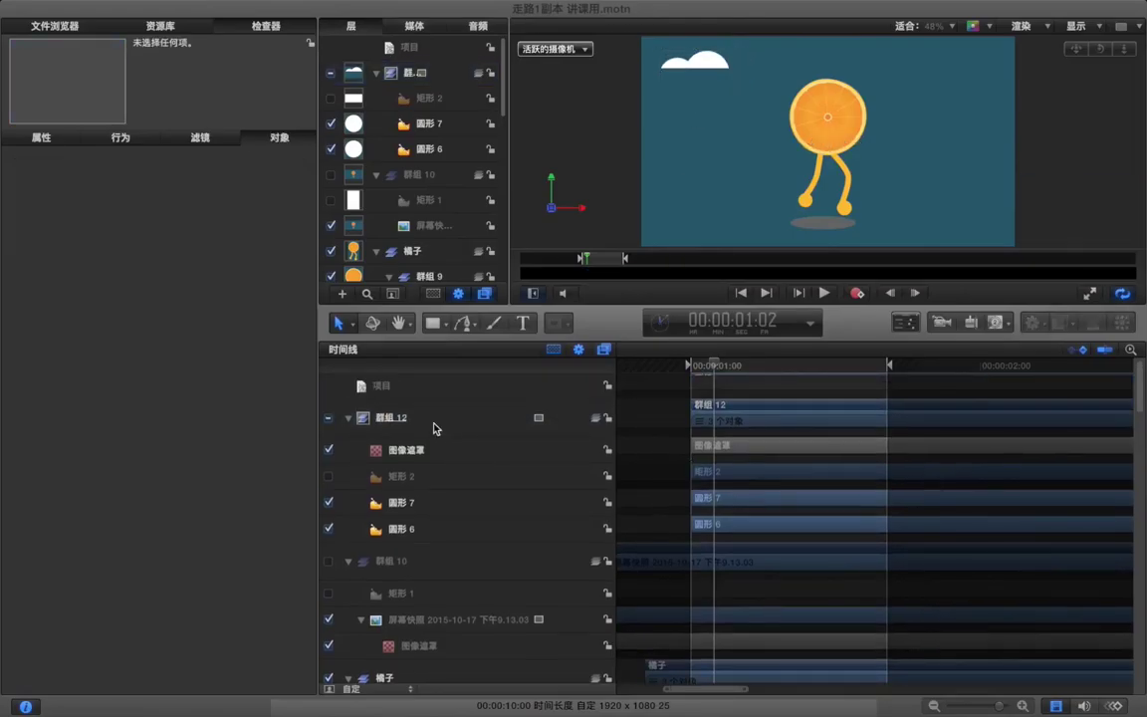
Step: Add position keyframes to 群组 12 at 00:00:01:00, 01:04, 01:08, 01:12 and 01:17
drag(713, 367, 691, 366)
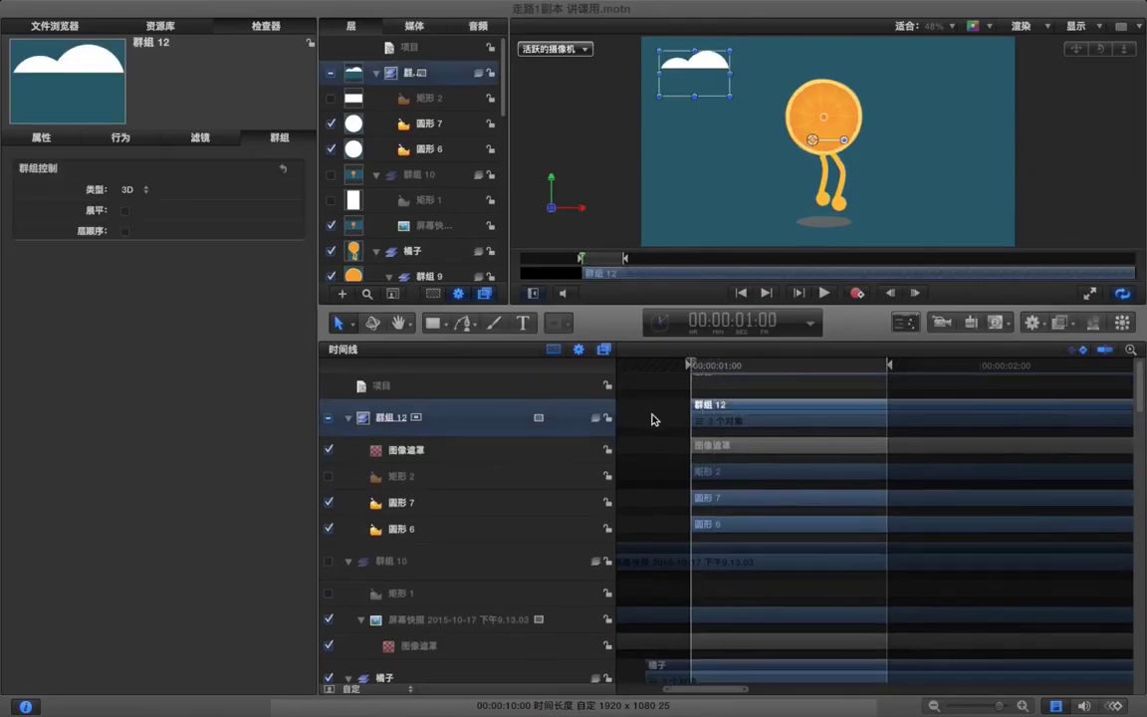
click(40, 138)
click(281, 190)
drag(711, 363, 737, 365)
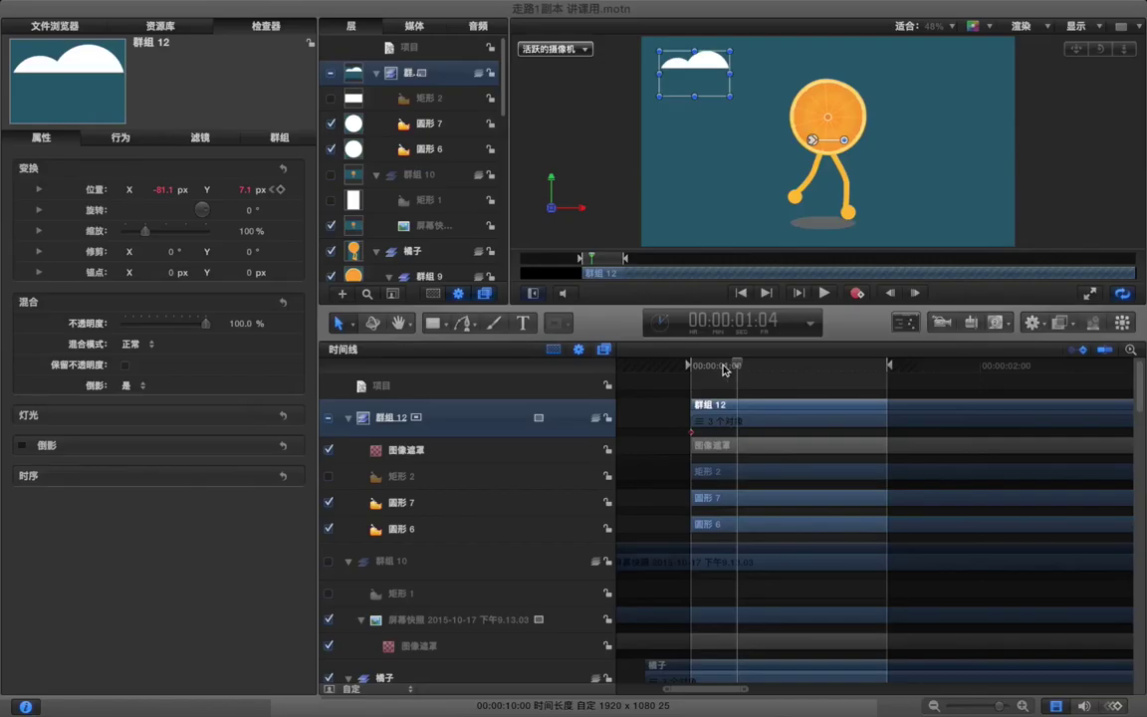
click(282, 190)
click(784, 366)
click(282, 189)
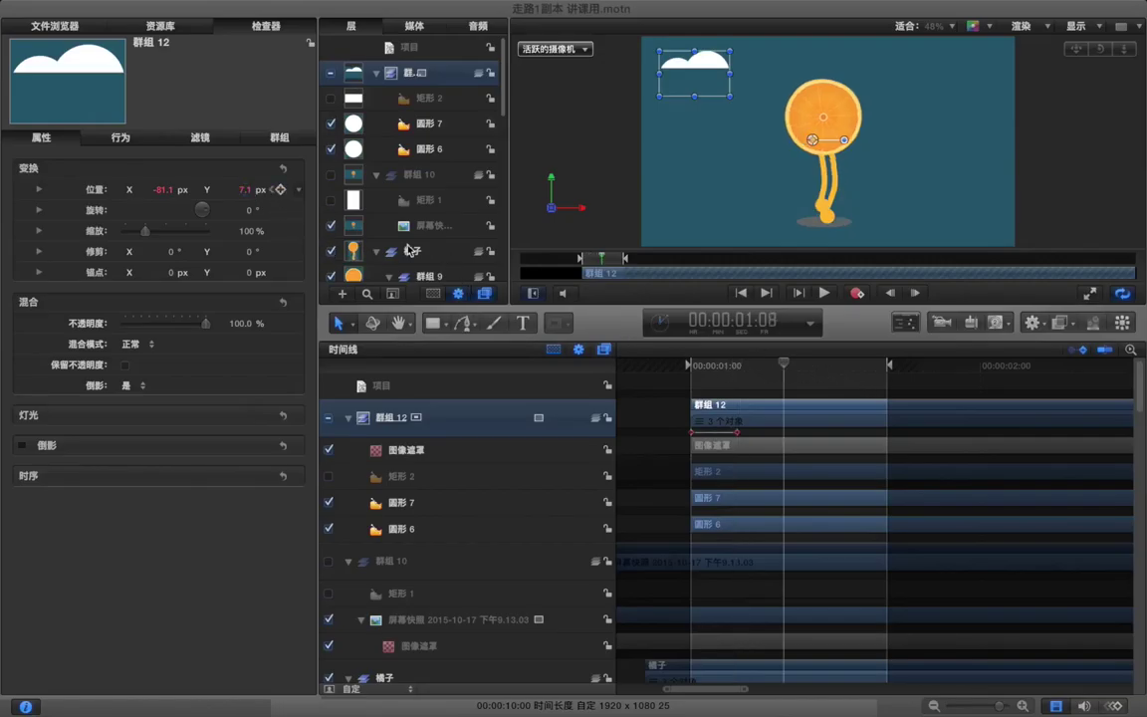
click(843, 367)
click(831, 365)
click(282, 189)
drag(876, 366, 886, 366)
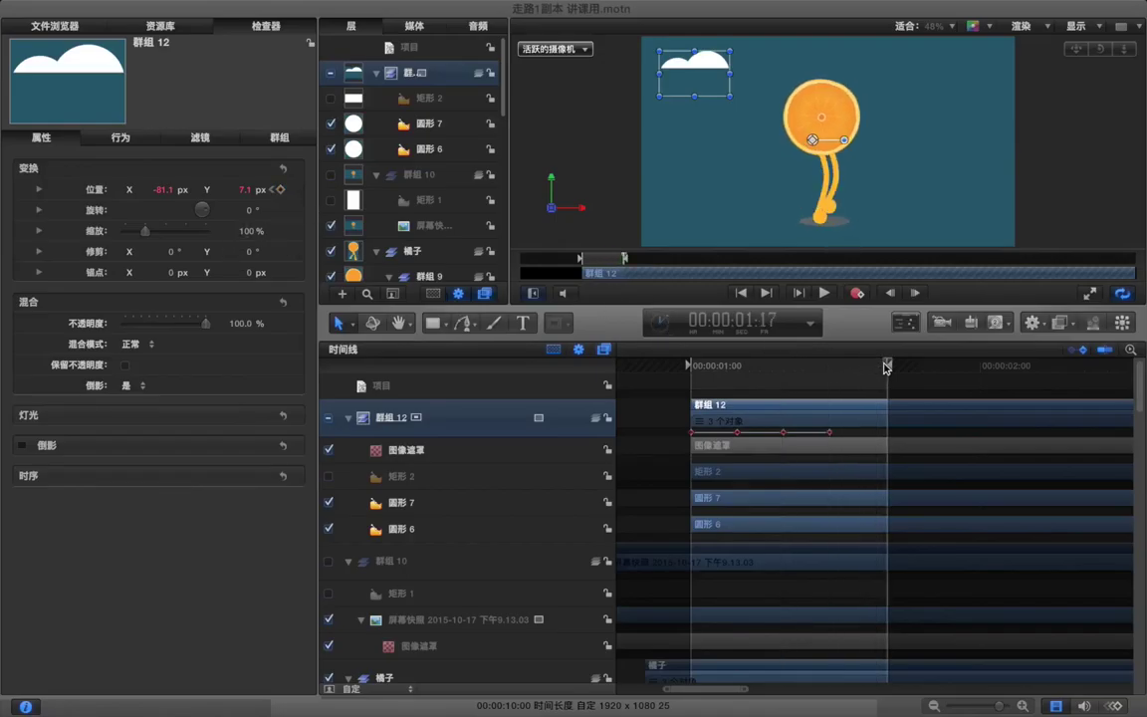
click(280, 190)
Step: Set the Y position of 群组 12 to -10.8 px at 00:00:01:04, deselect it and preview the cloud's bobbing
key(space)
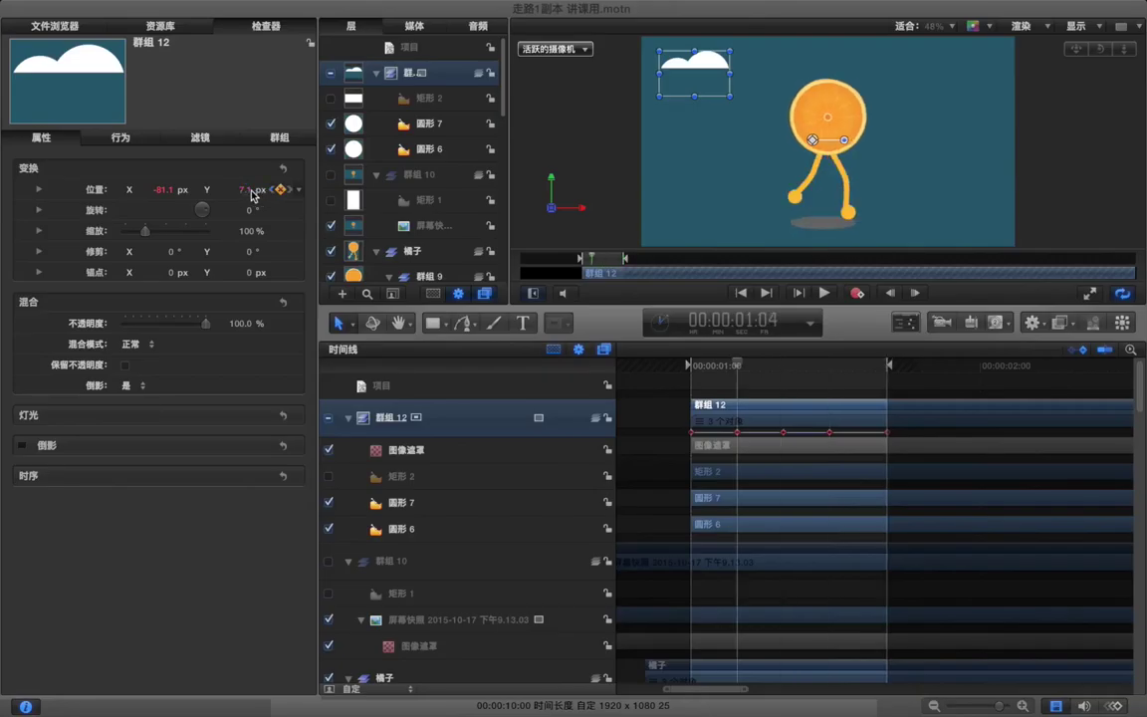
drag(245, 190, 245, 207)
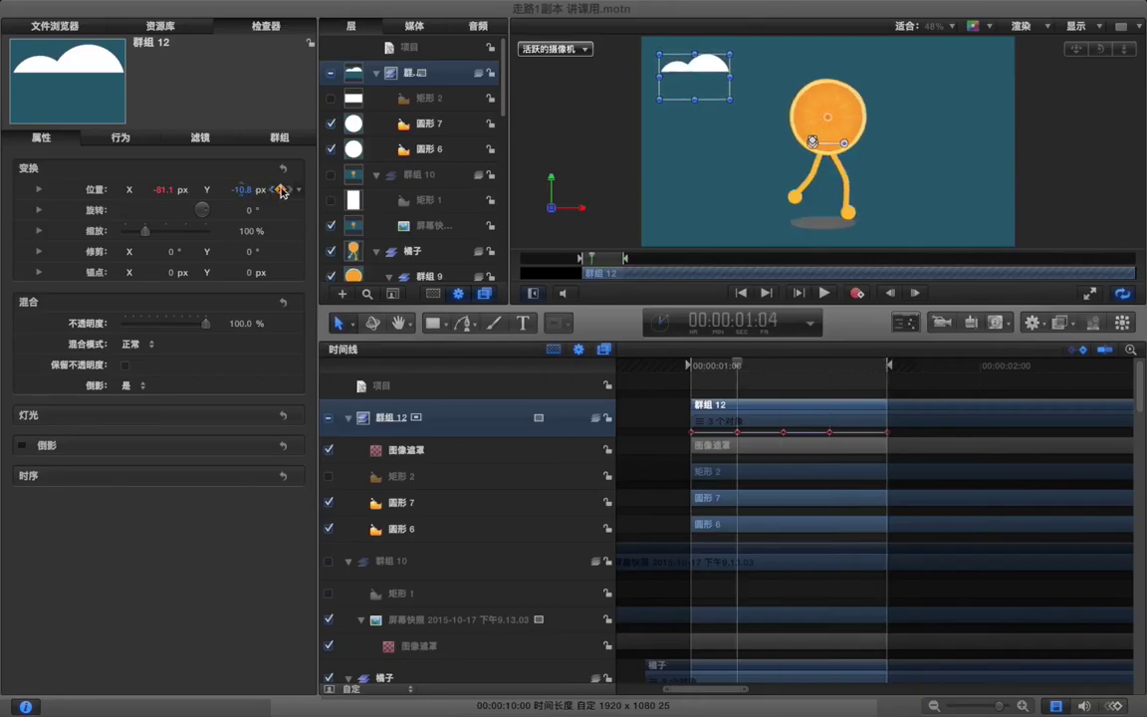
click(291, 190)
key(super+shift+a)
key(space)
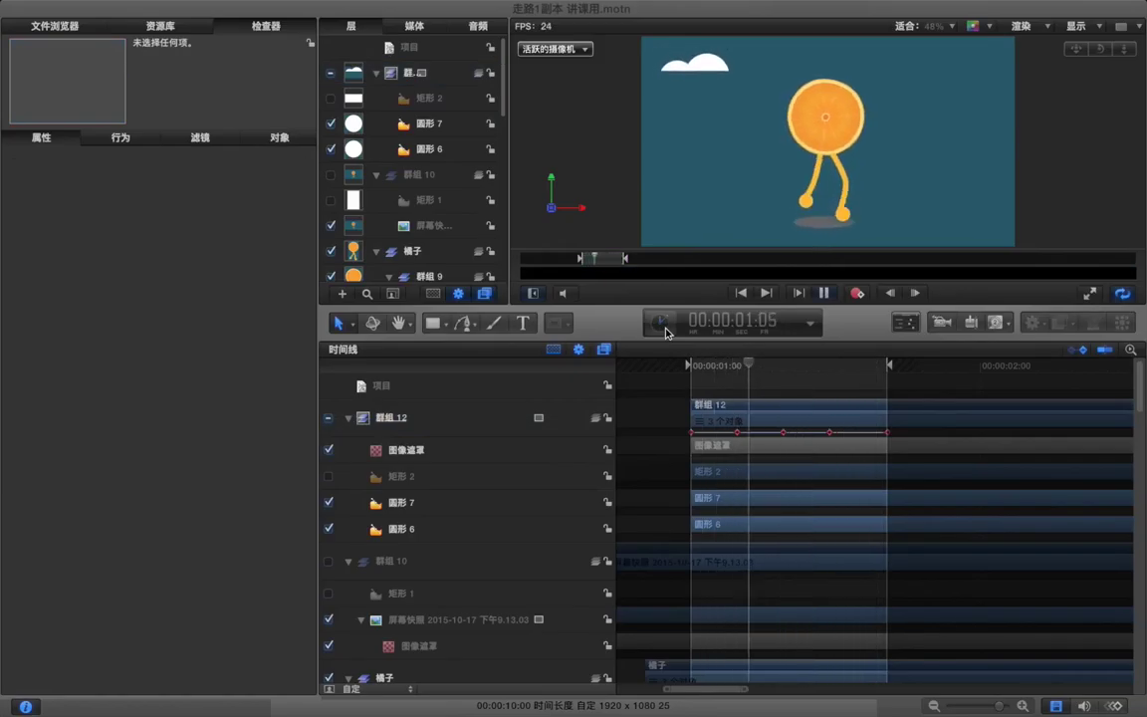
key(space)
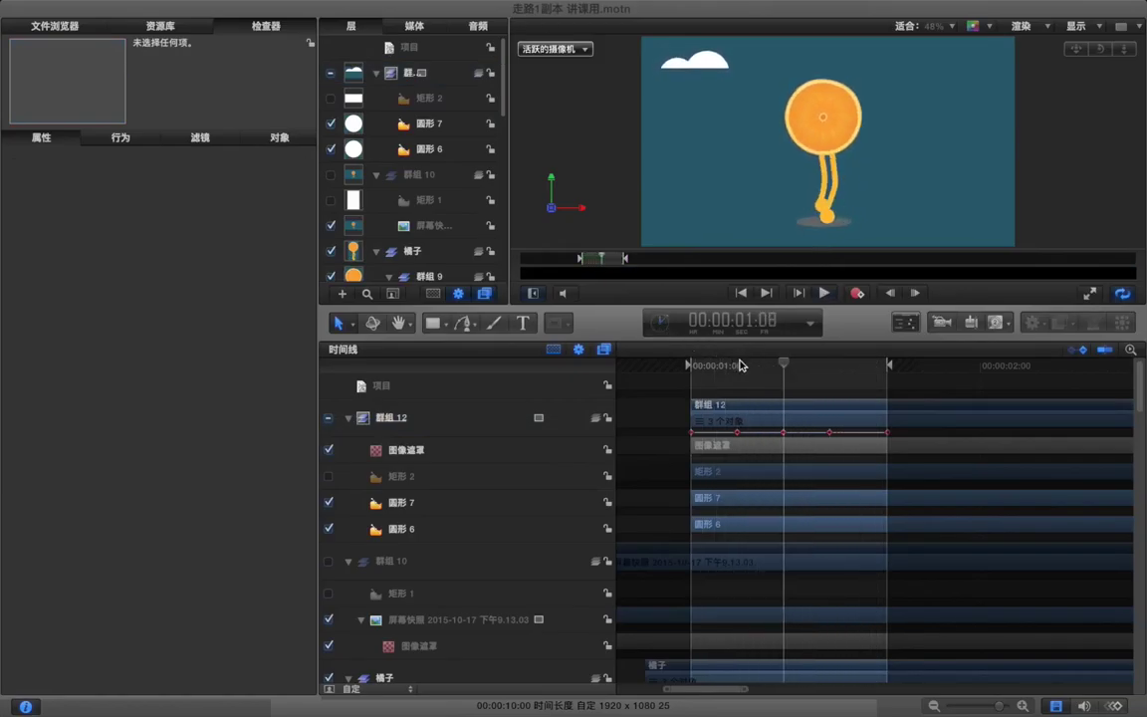
Step: Set the Y position of 群组 12 to 4 px at the 00:00:01:04 keyframe
click(738, 366)
click(754, 406)
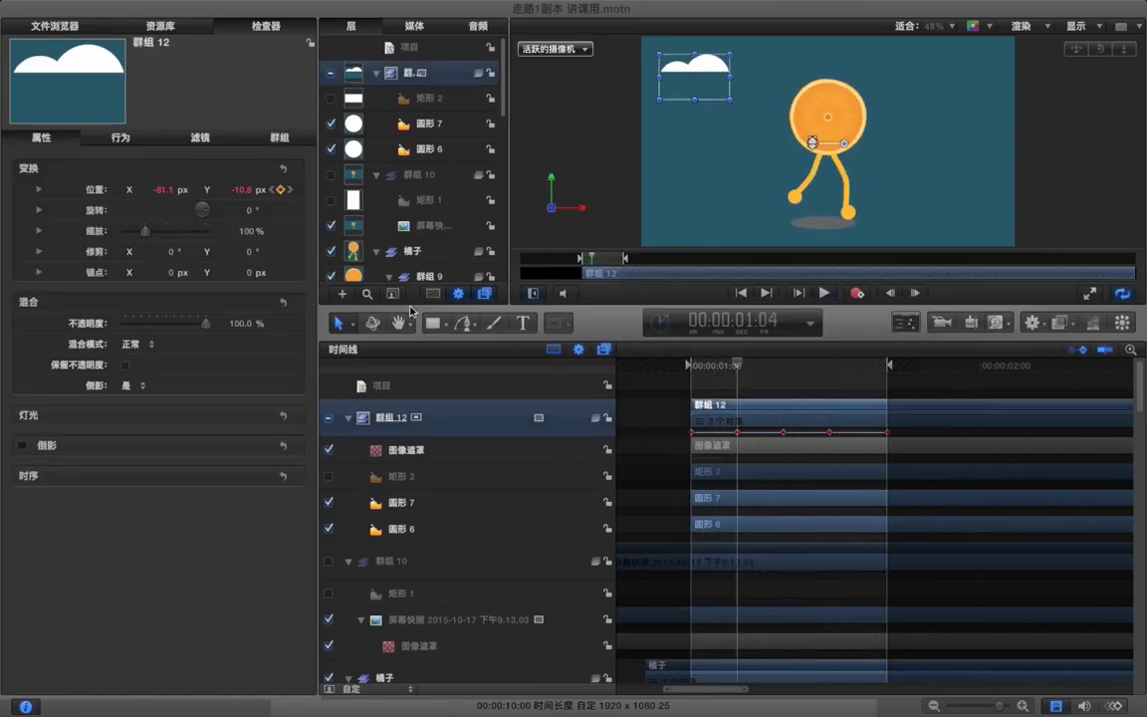
click(272, 189)
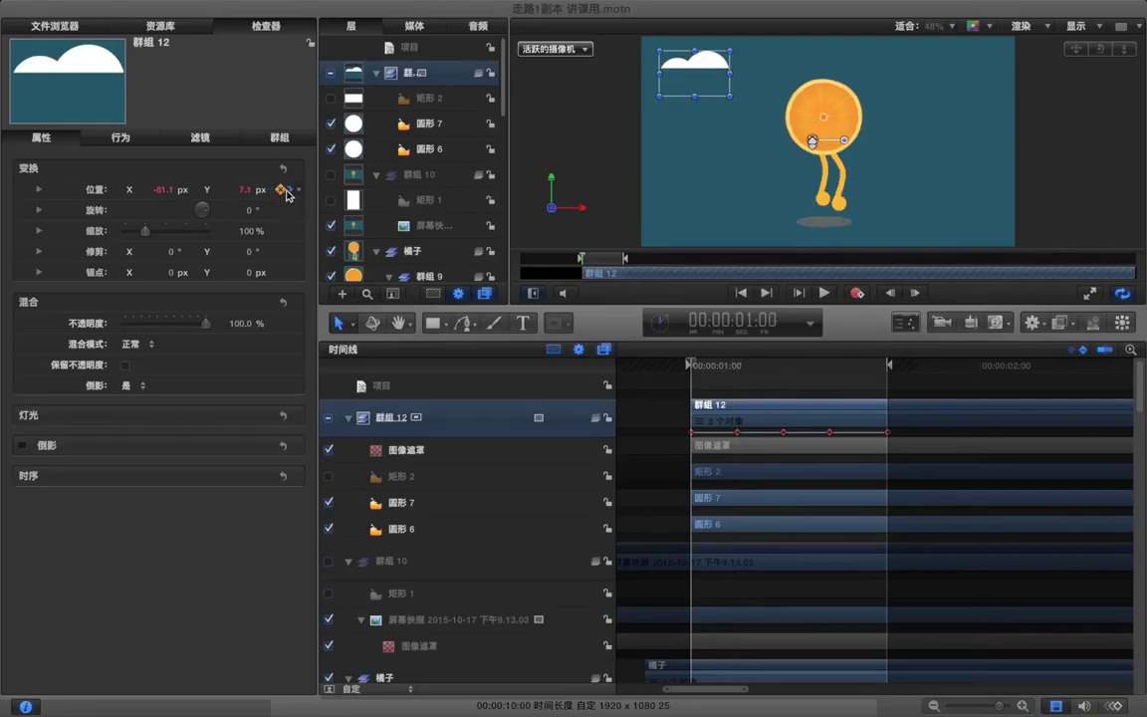
click(293, 191)
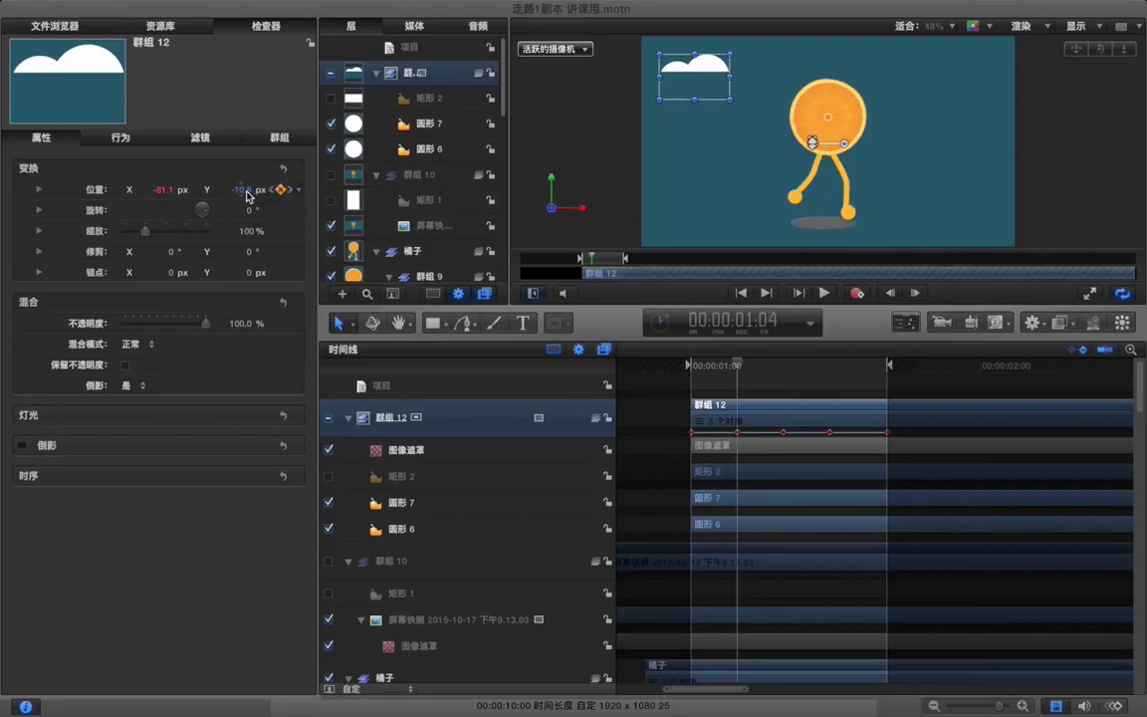
click(242, 189)
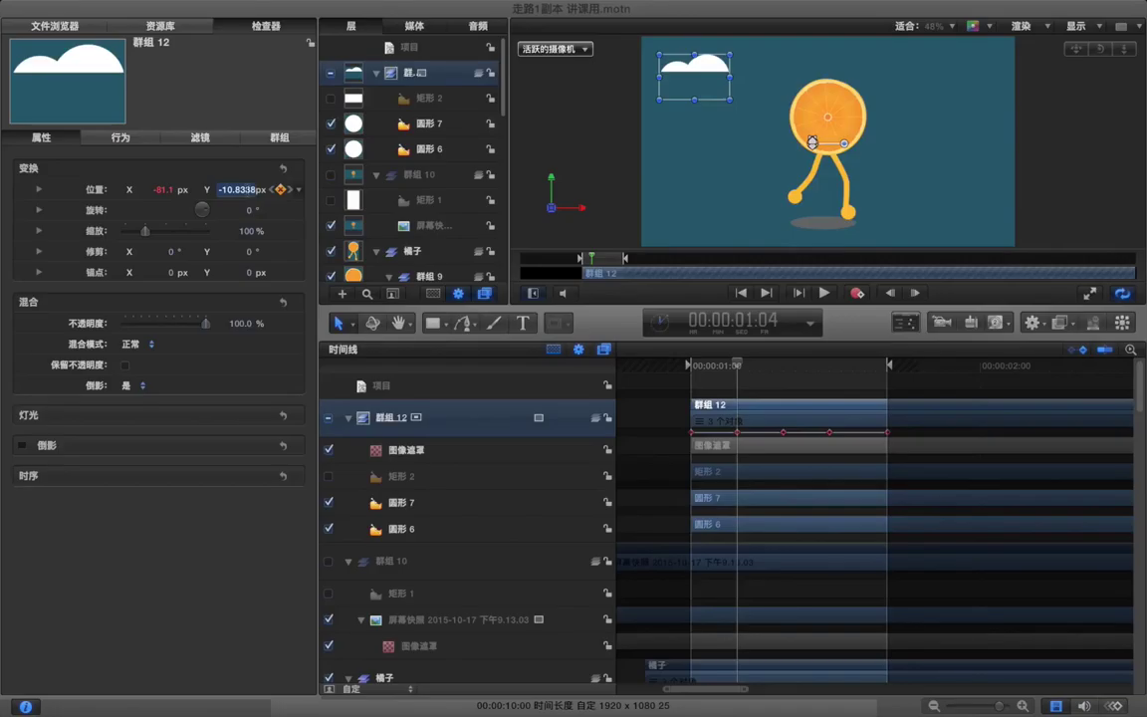
text(4)
key(Return)
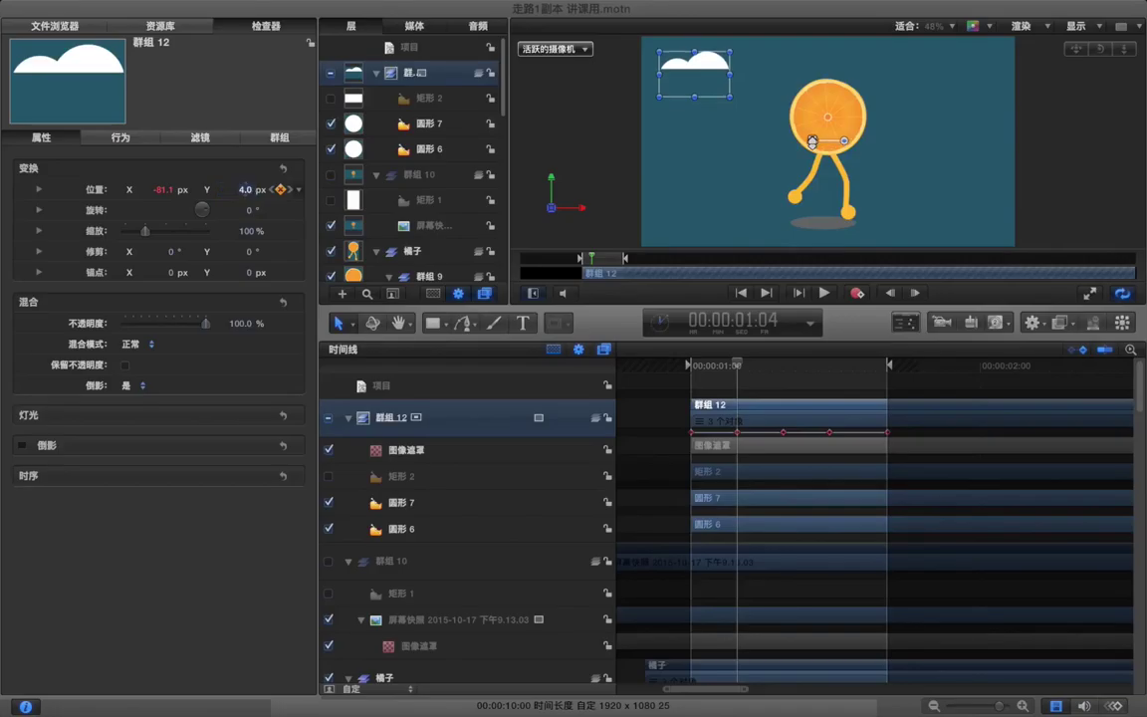
Step: Set the Y position of 群组 12 to 4 px at the 00:00:01:12 keyframe, deselect it and preview the gentler bobbing
click(293, 190)
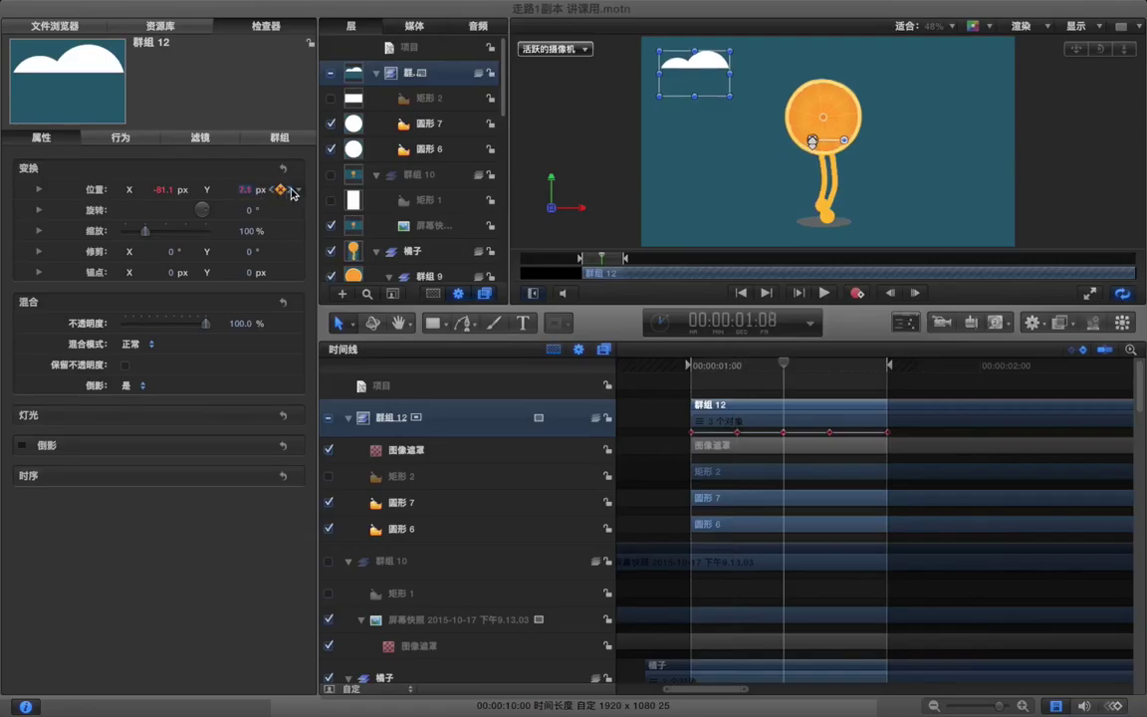
click(293, 191)
click(242, 189)
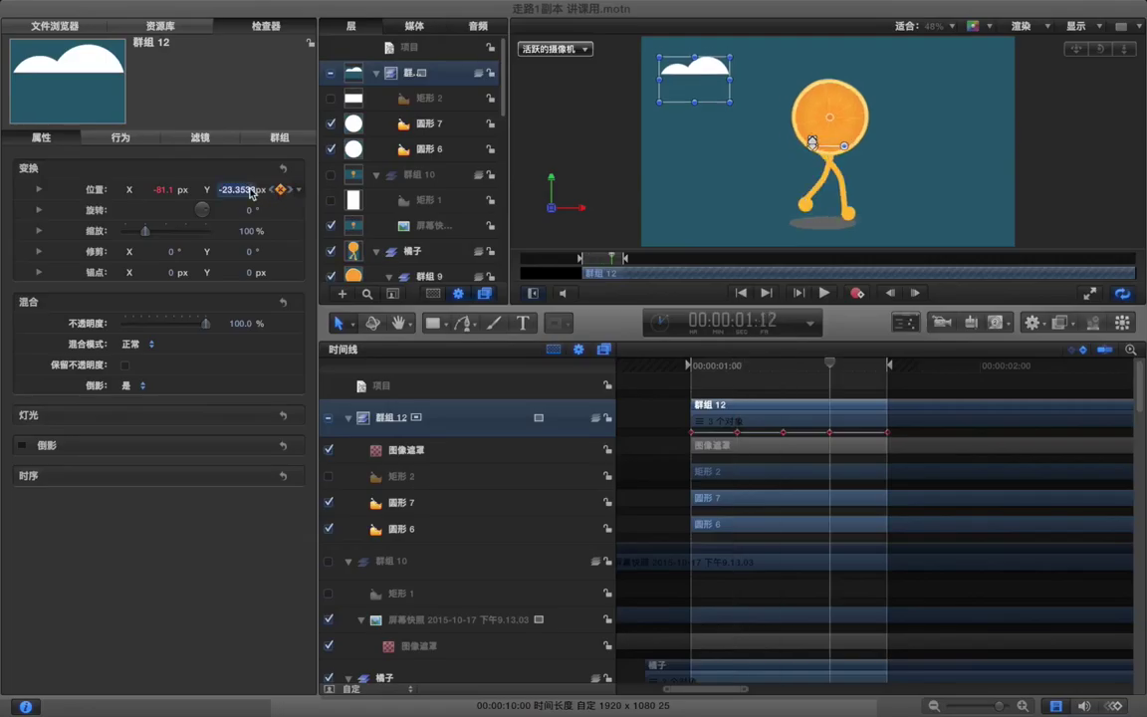
text(4)
key(Return)
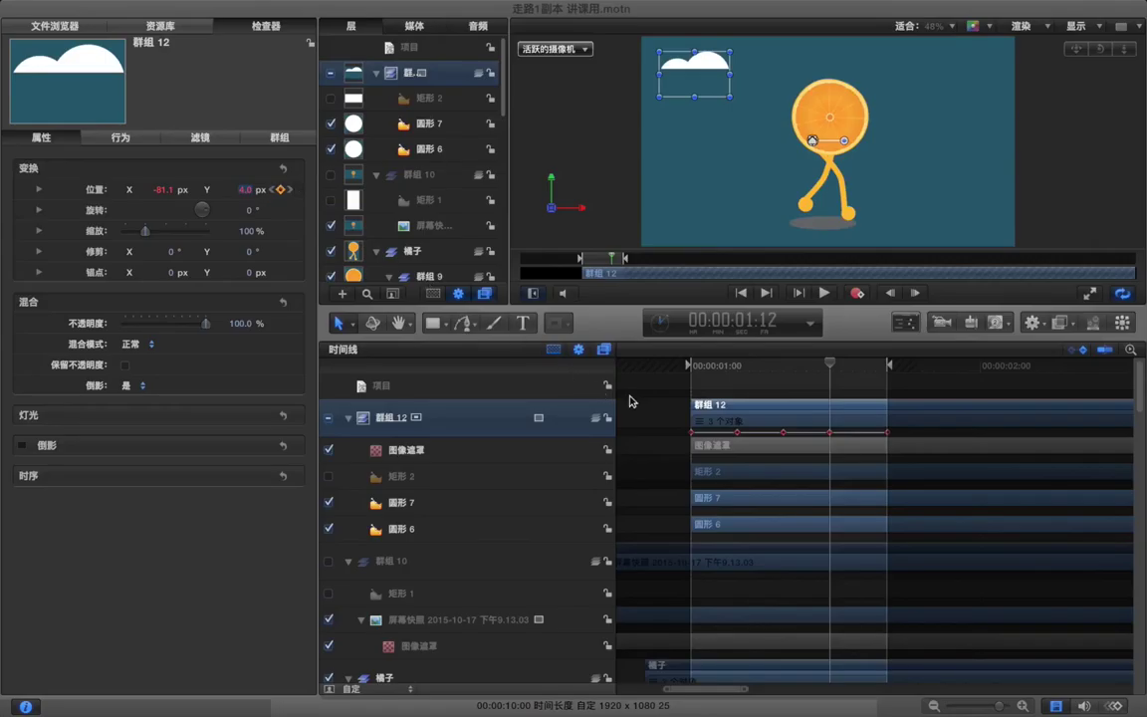
click(655, 404)
key(space)
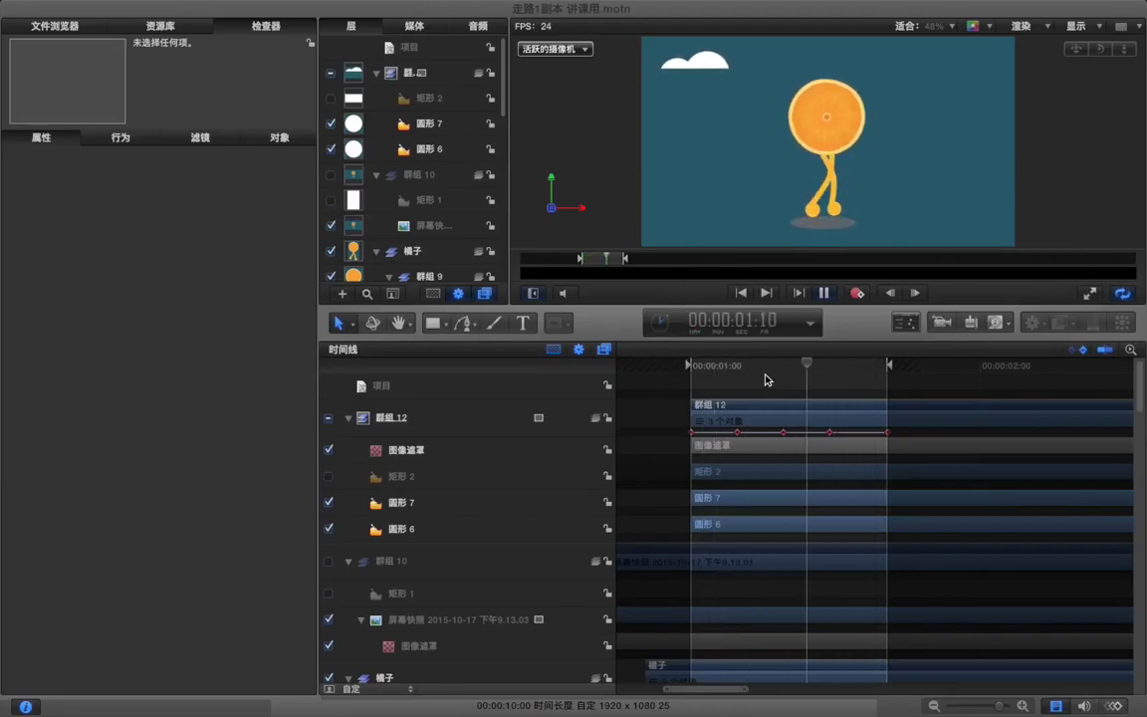
key(space)
Step: Copy the cloud group 群组 12
click(447, 424)
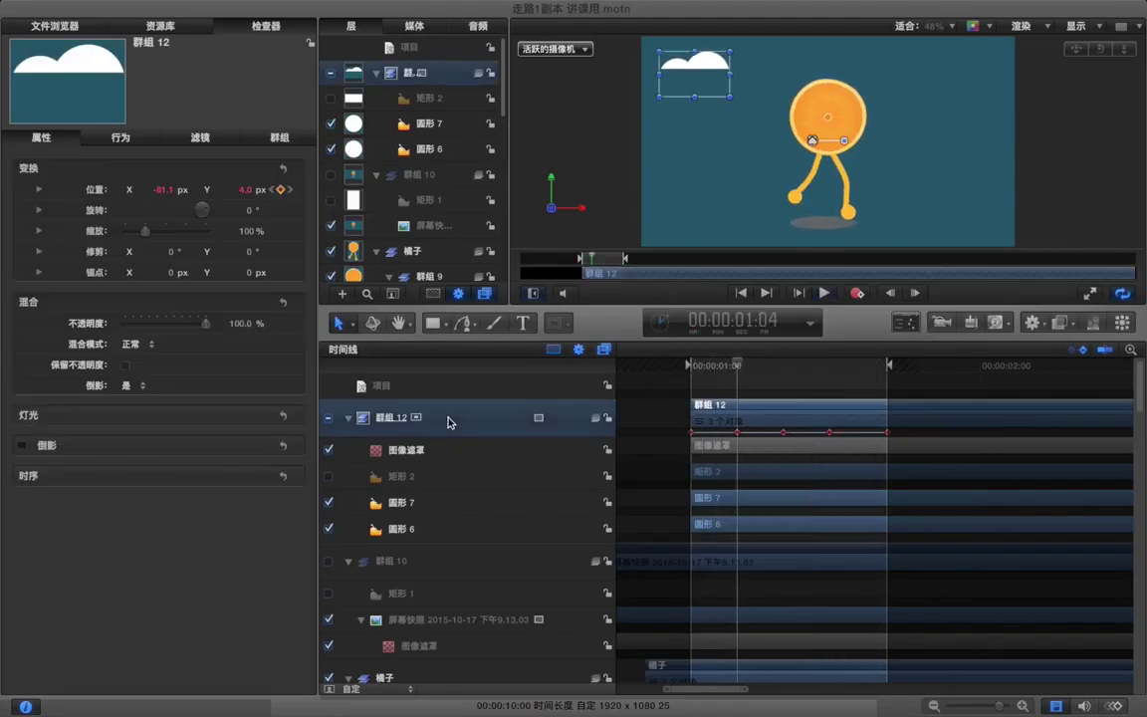
key(super+c)
key(super+v)
key(super+v)
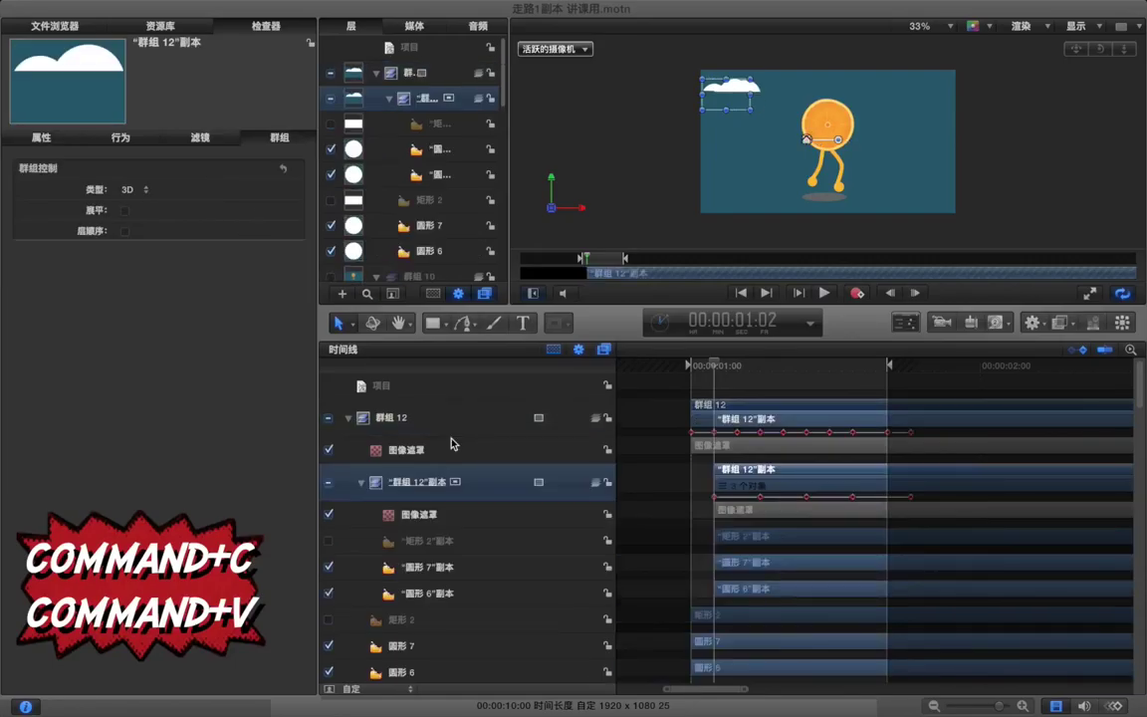
key(BackSpace)
Step: Add a new empty group above 群组 12, paste the copied cloud into it and select the new group
click(439, 420)
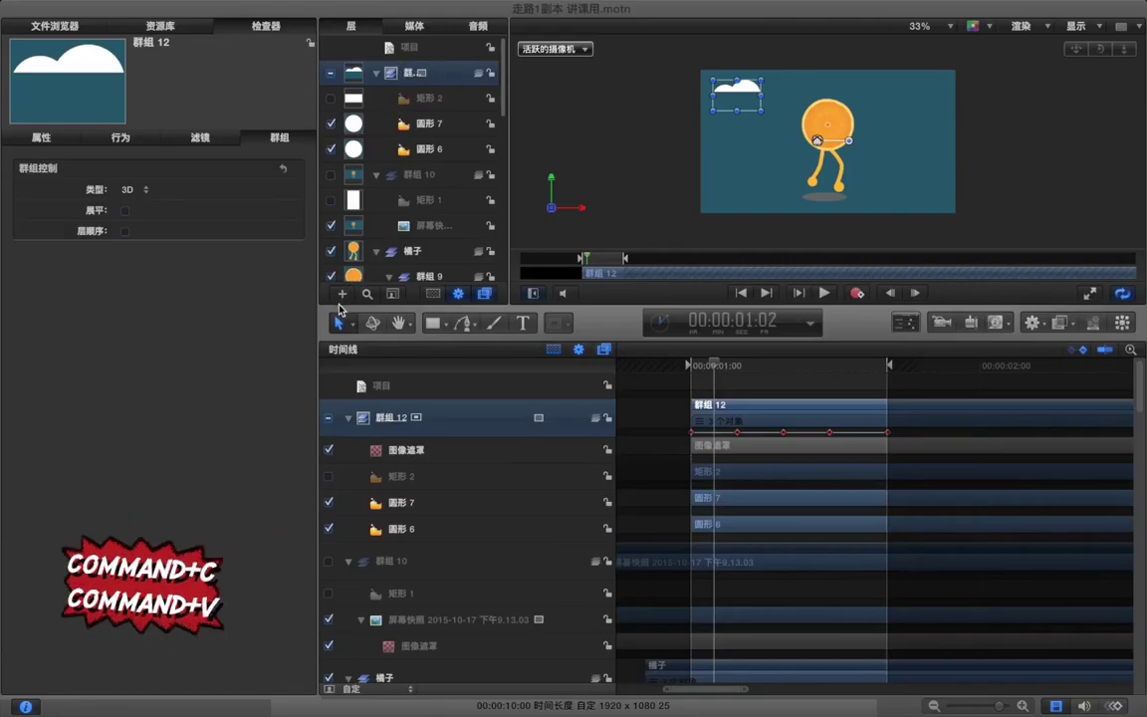
key(super+v)
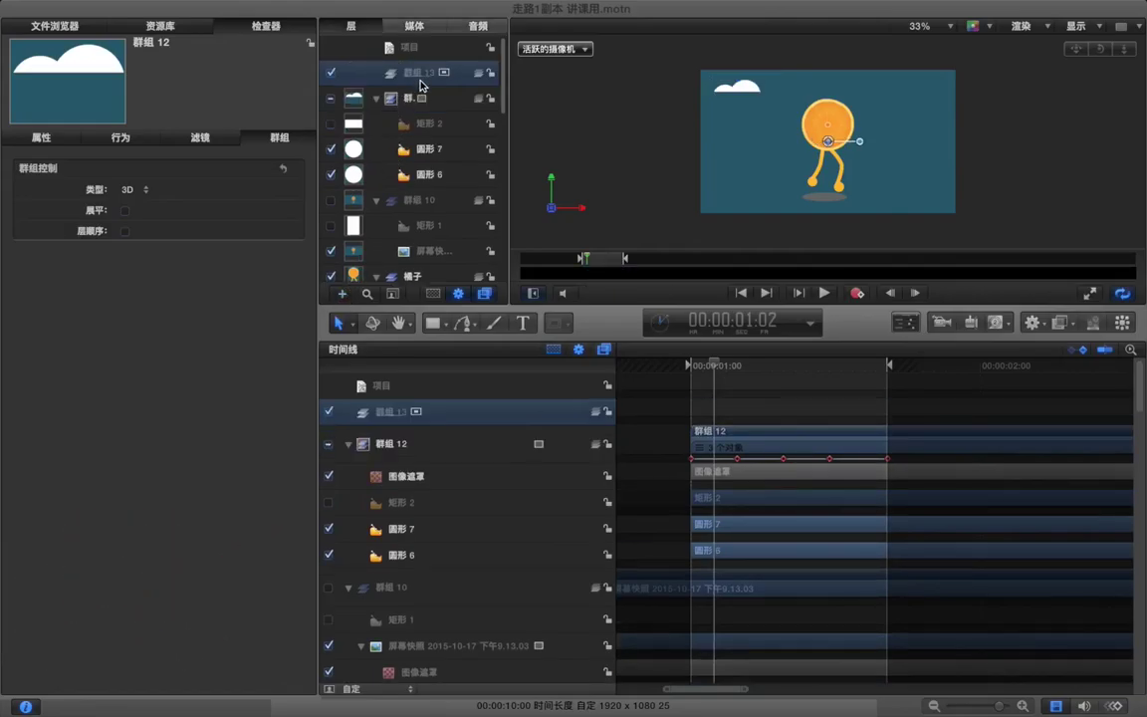
click(431, 74)
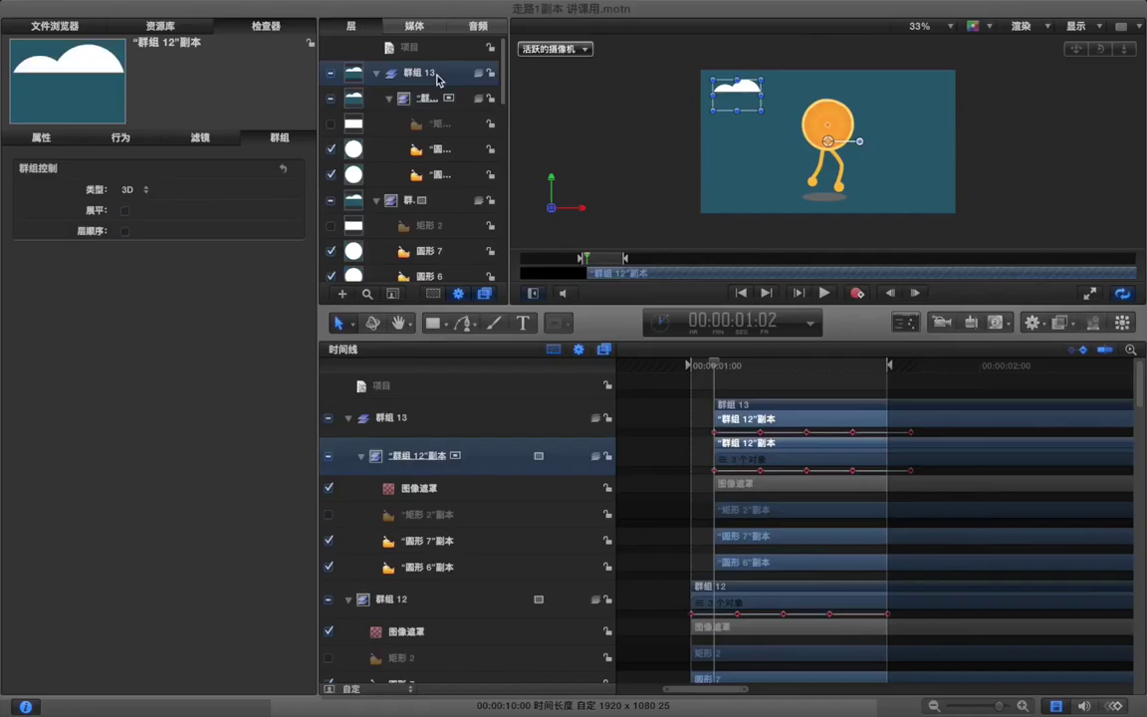
Step: Move 群组 13 across to the upper-right sky, shift its timing to start at 00:00:01:00, and preview both clouds
drag(745, 100, 920, 104)
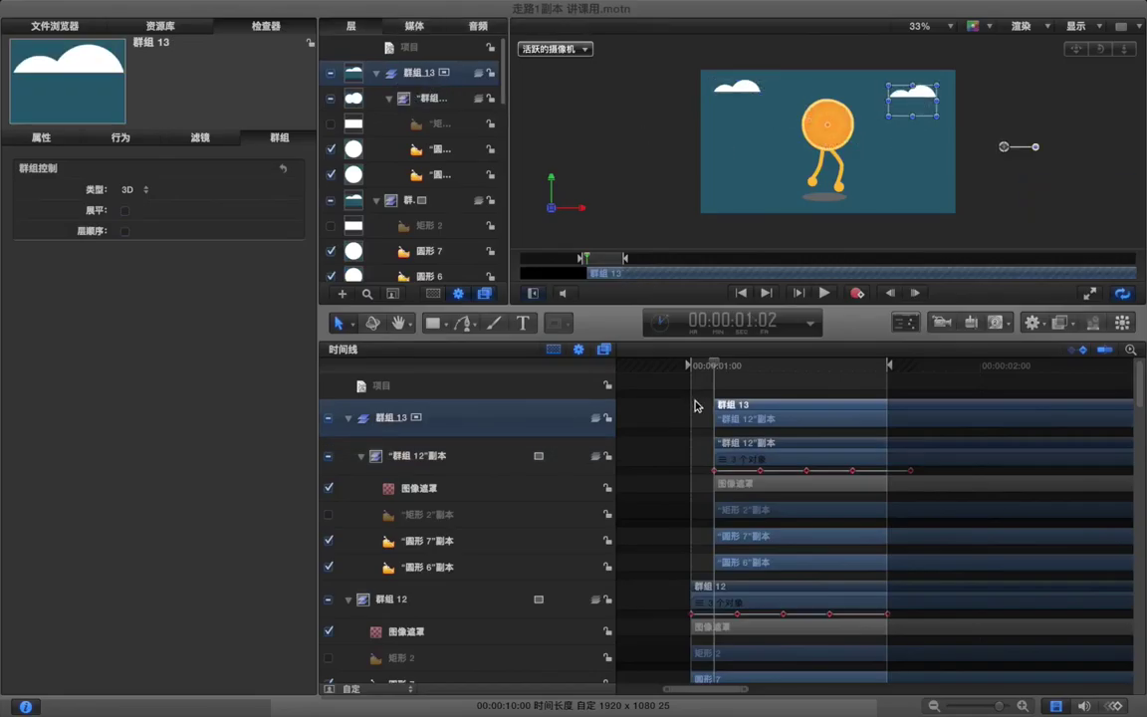
drag(724, 407, 701, 405)
click(757, 387)
key(space)
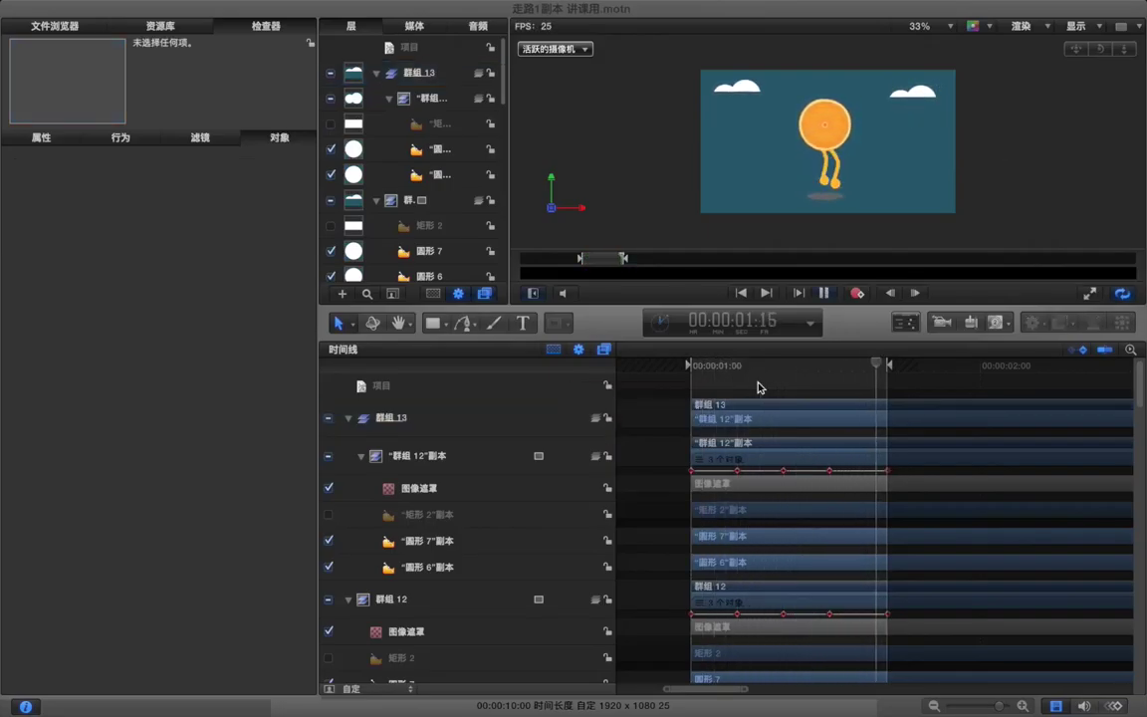
key(space)
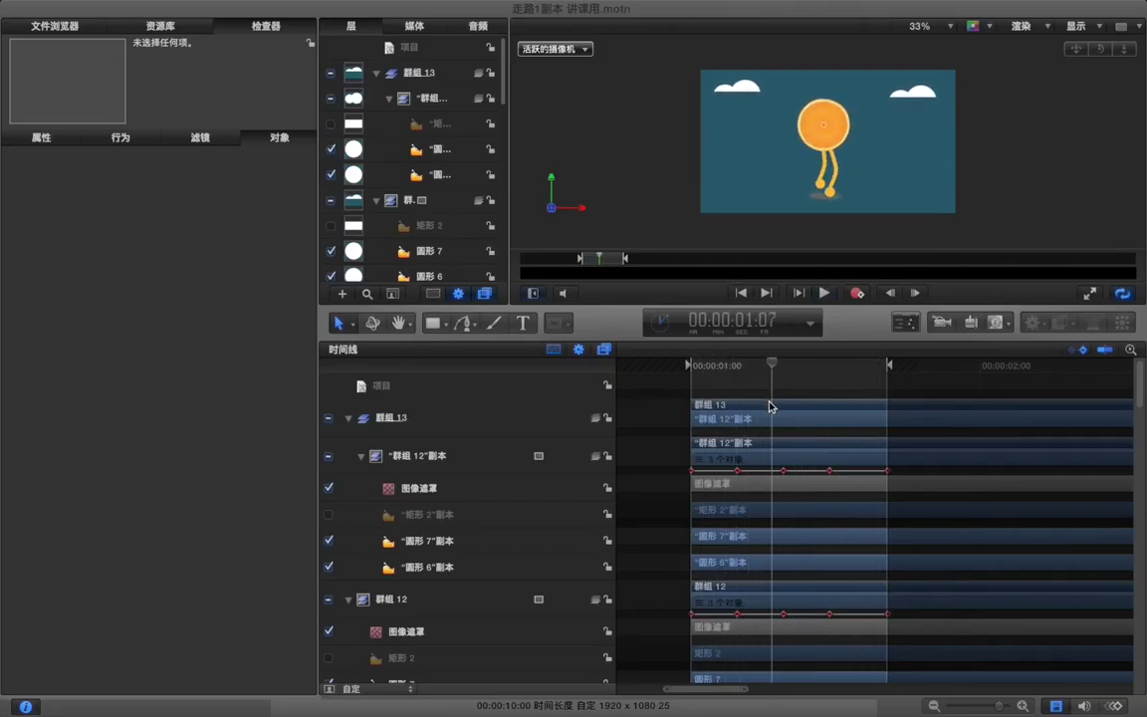
Step: Delete the duplicate cloud's position keyframes at 00:00:01:08 and 01:12, and move its 01:04 keyframe to 01:08
click(769, 405)
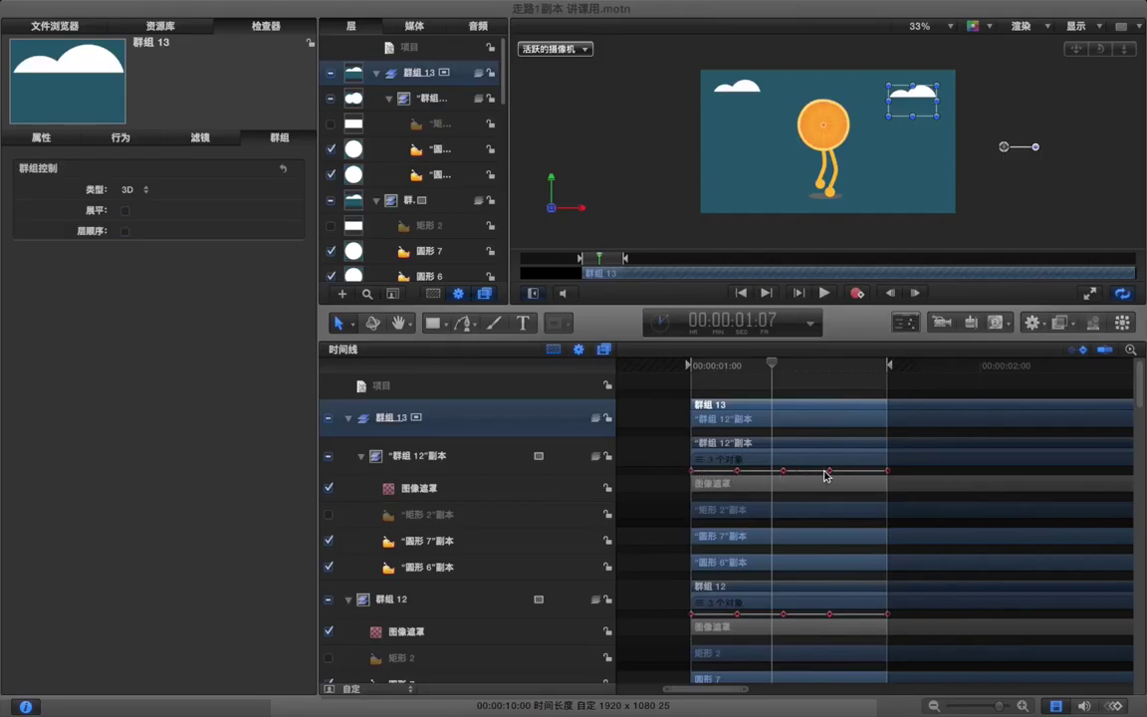
click(784, 471)
key(Delete)
key(Delete)
drag(738, 472, 786, 473)
click(798, 445)
click(785, 459)
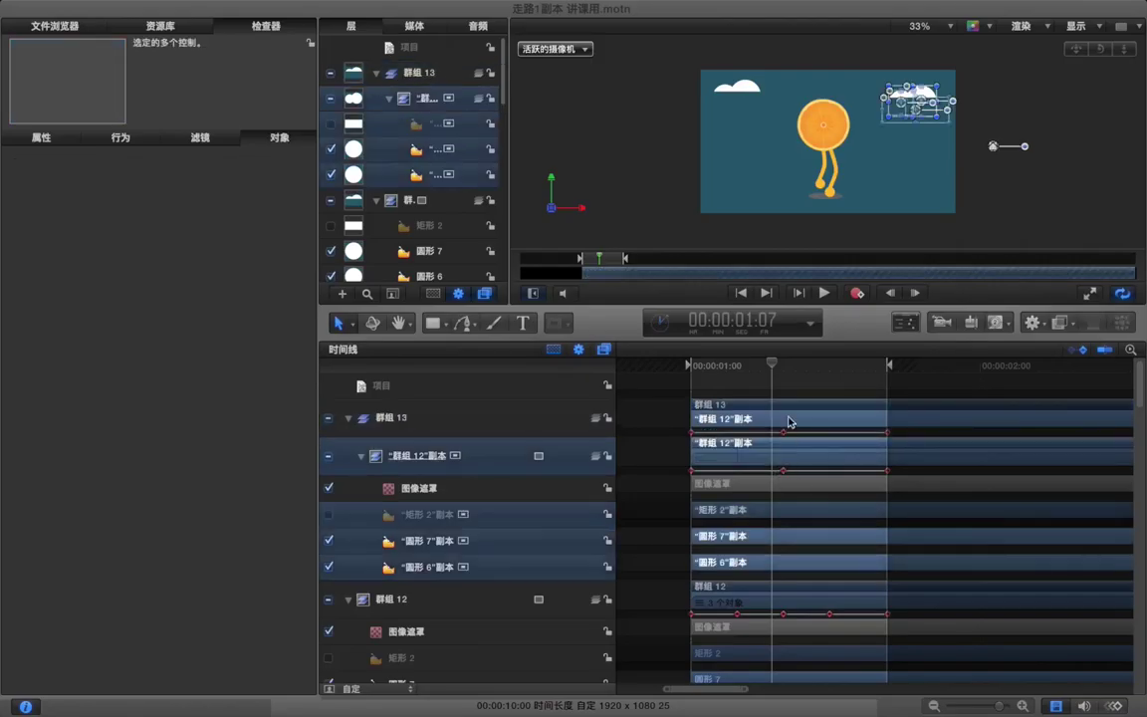
Step: Set the Y position of the nested group “群组 12”副本 to 0 px at 00:00:01:08, deselect it and preview the motion
drag(777, 369, 788, 369)
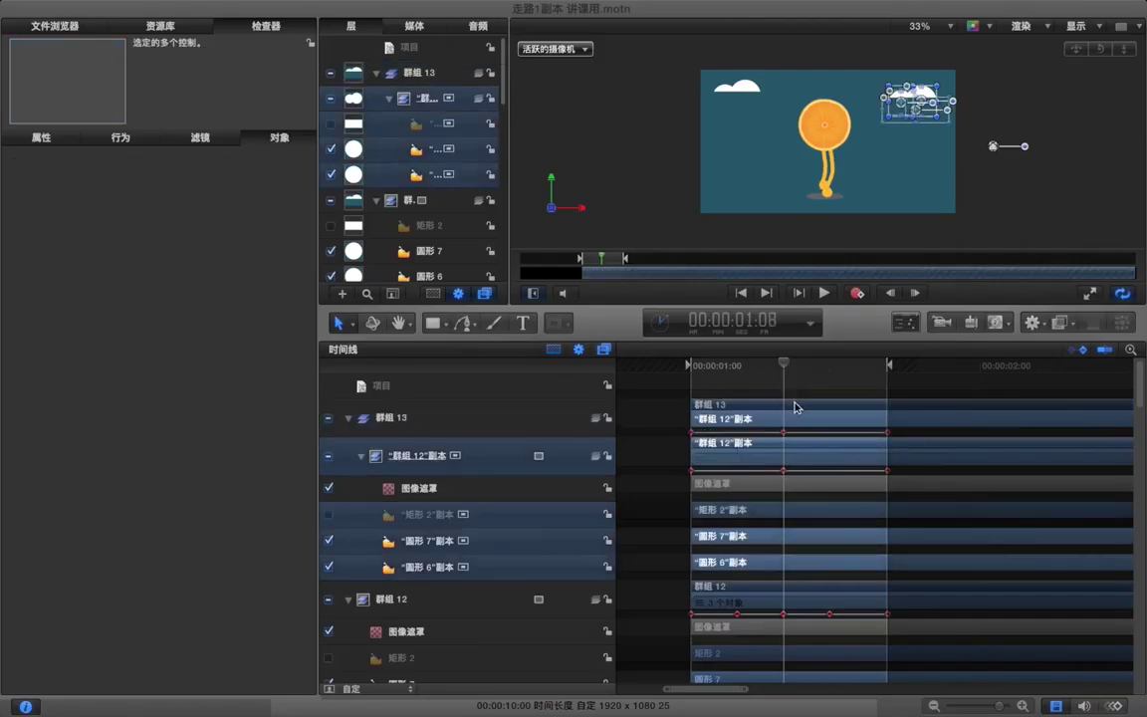
click(490, 419)
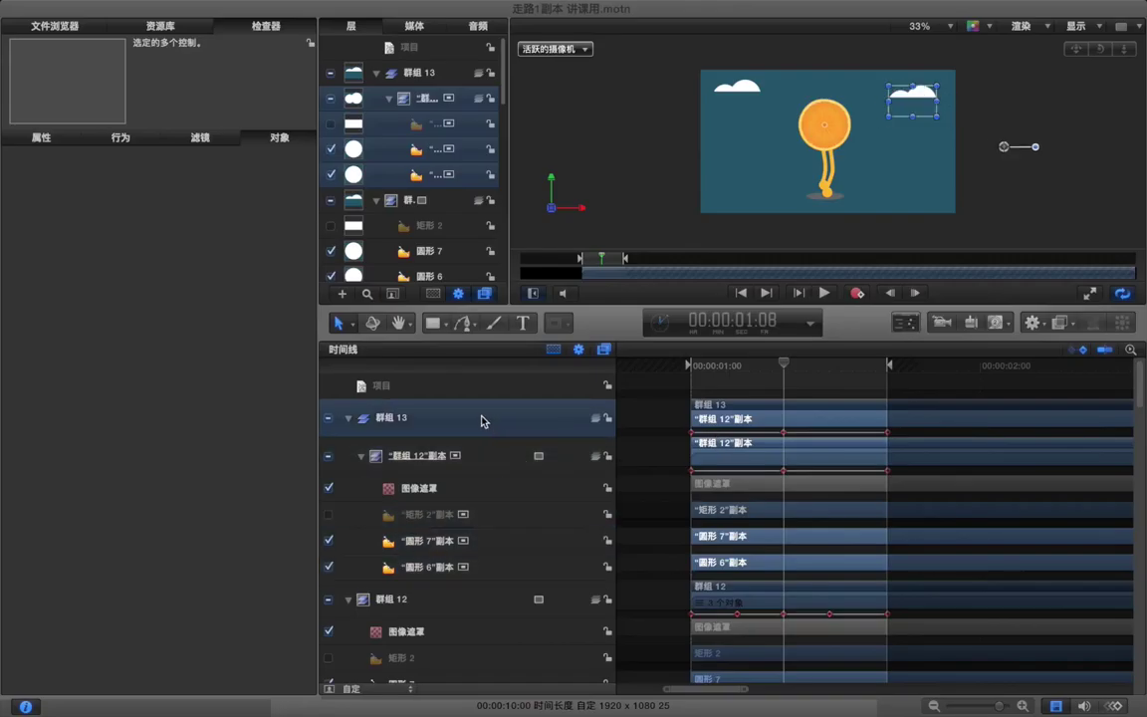
click(430, 104)
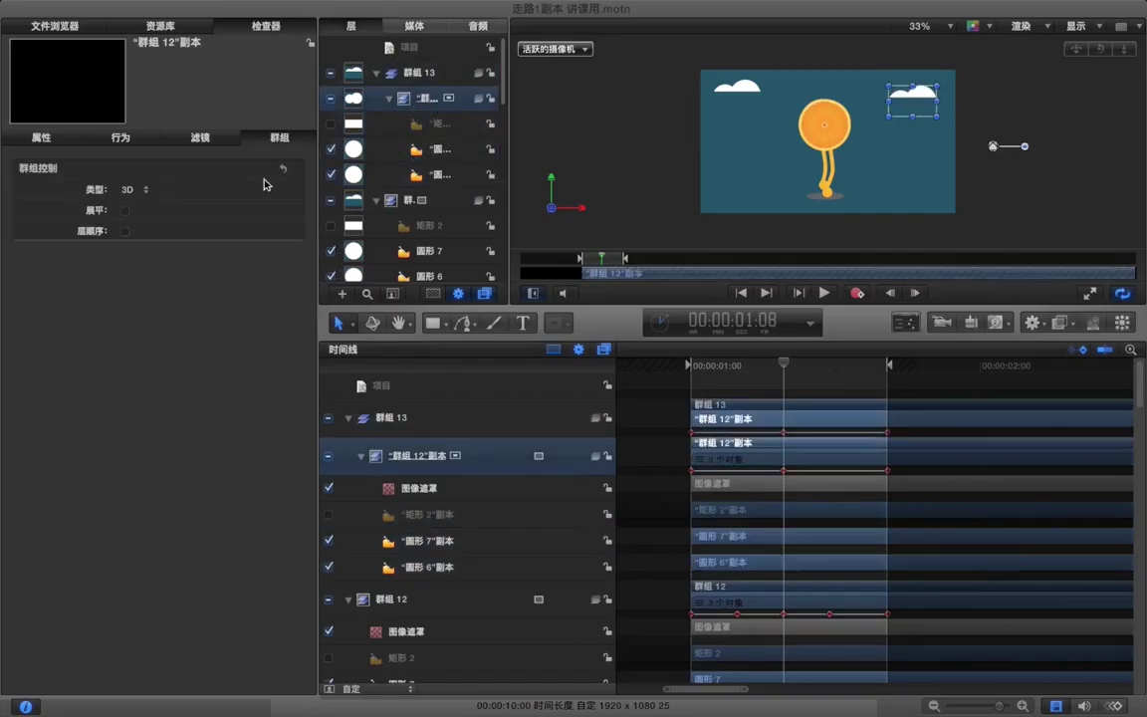
click(45, 136)
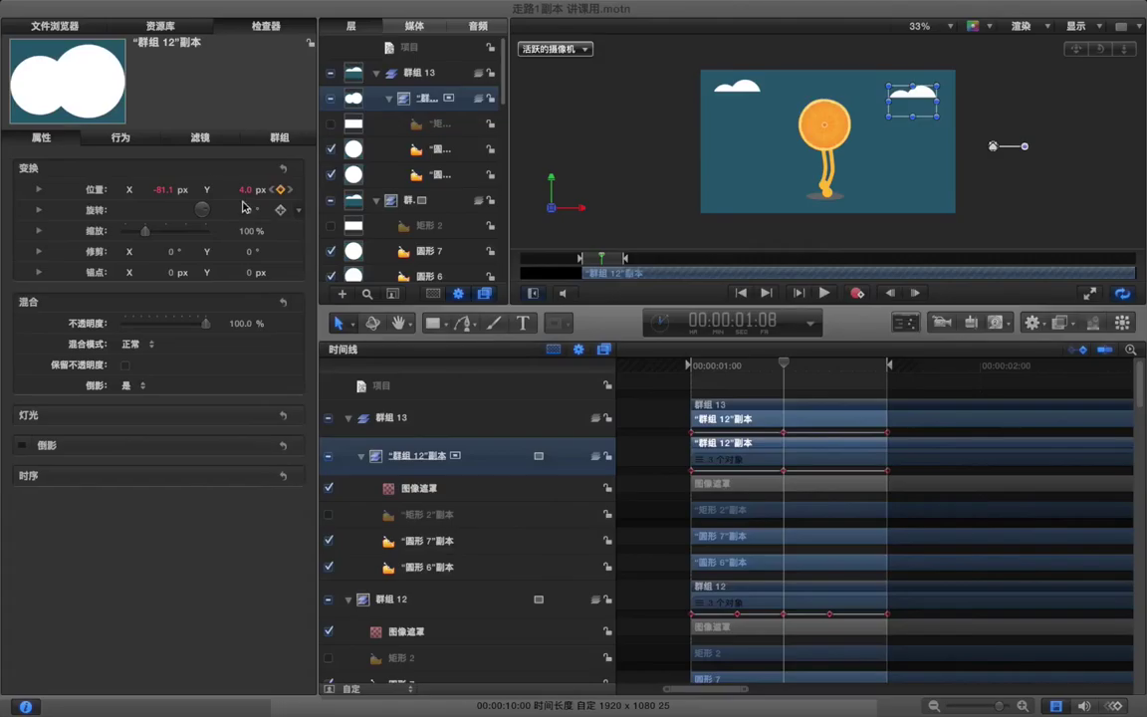
click(246, 190)
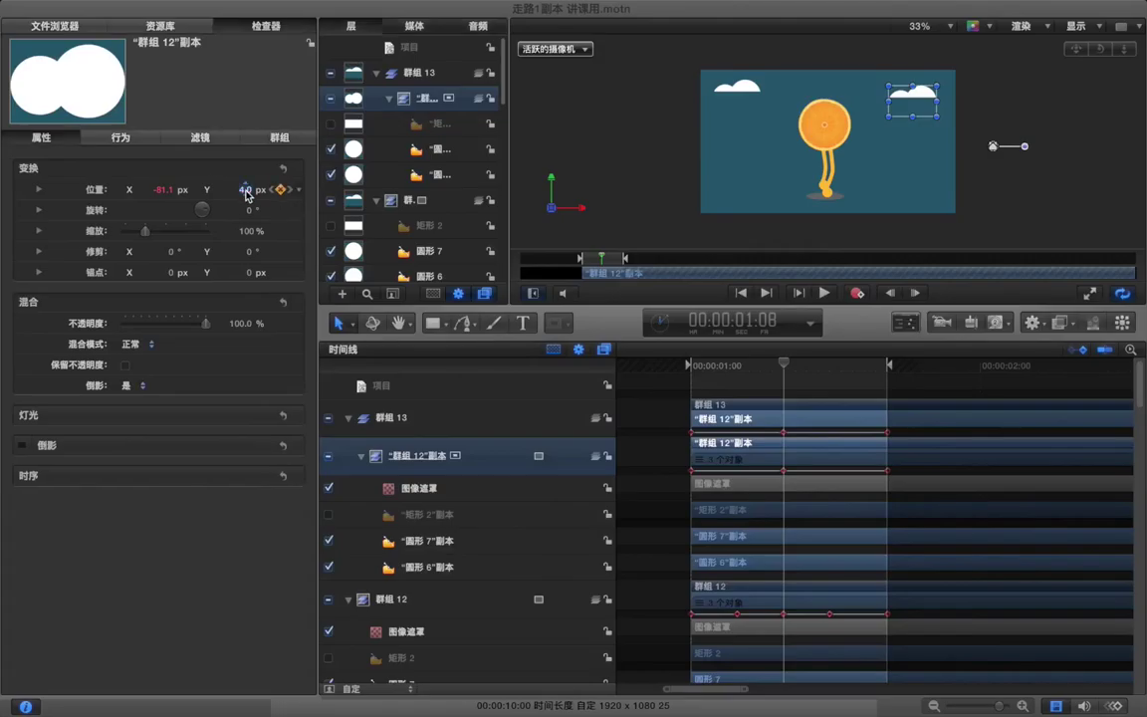
text(0)
key(Return)
click(670, 384)
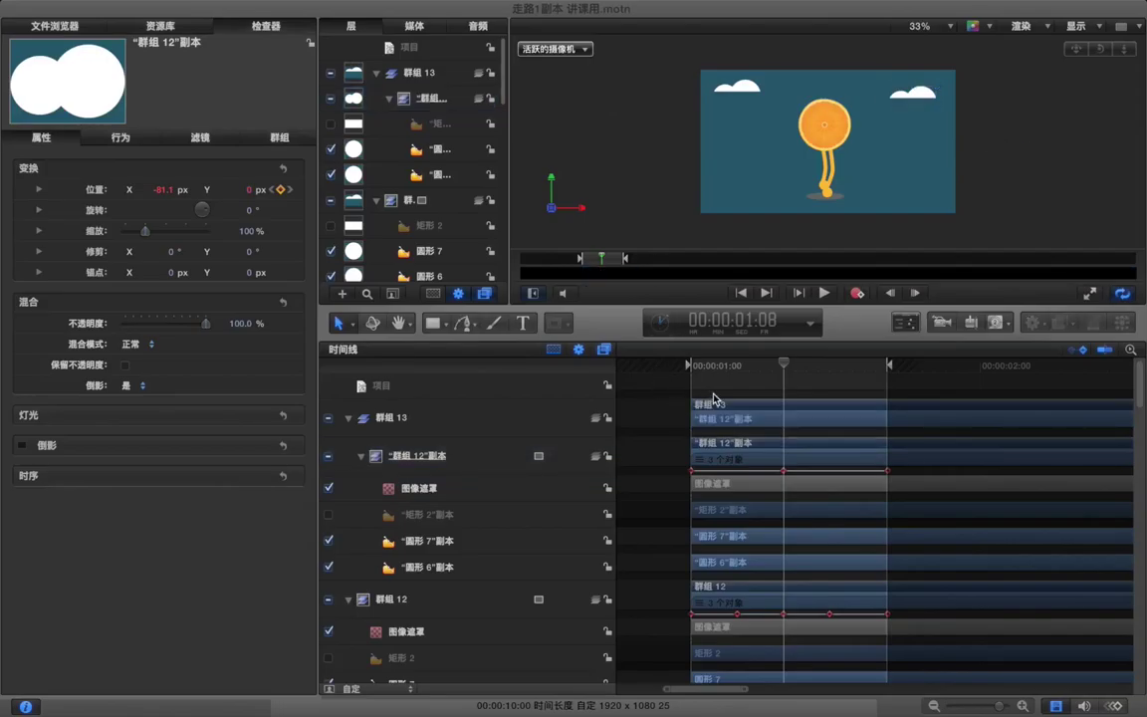
key(space)
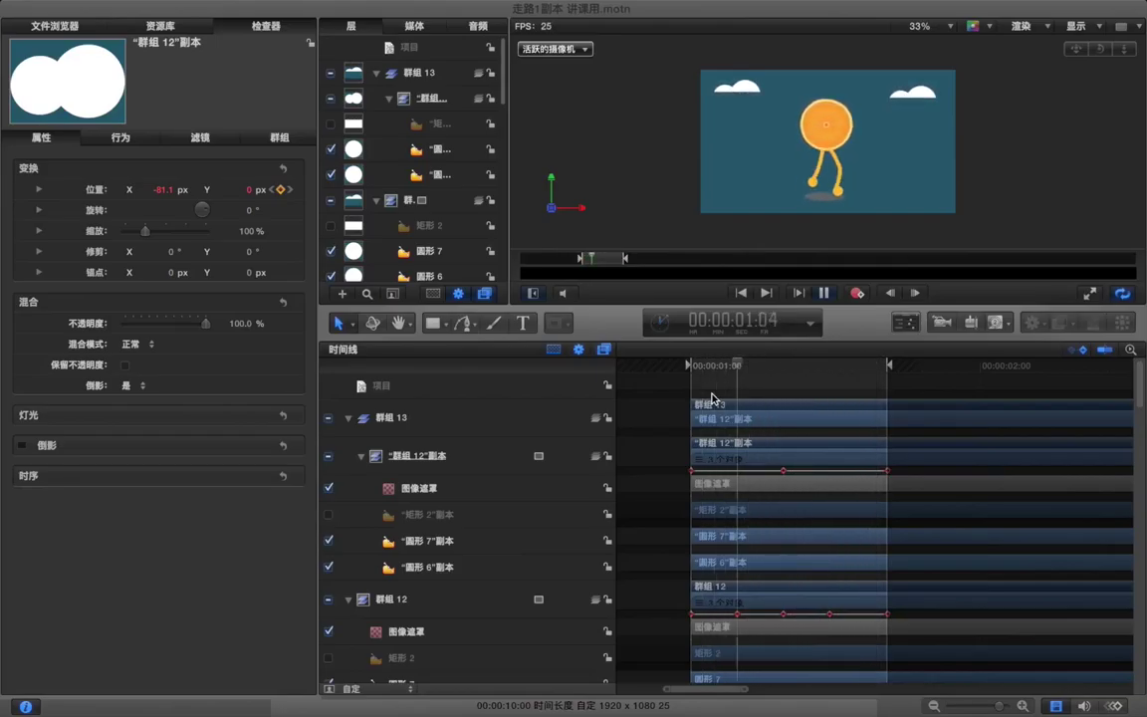
key(space)
Step: Expand the canvas to full size, fit the frame to the window and play the finished animation
click(1091, 295)
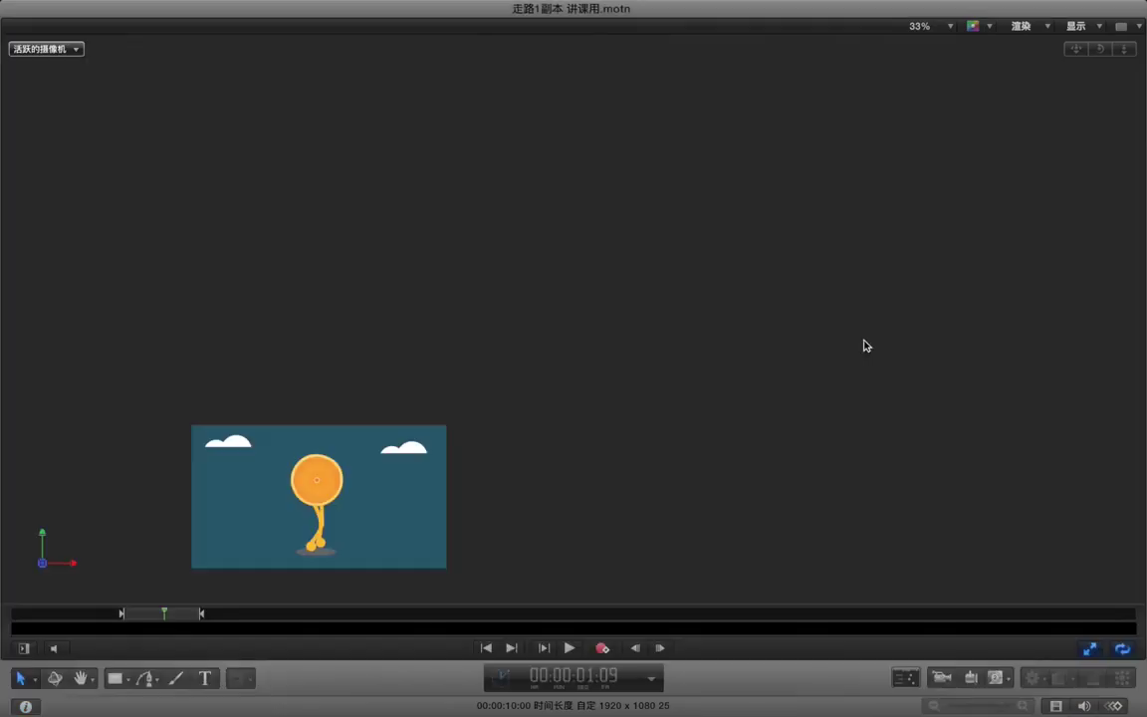
key(shift+z)
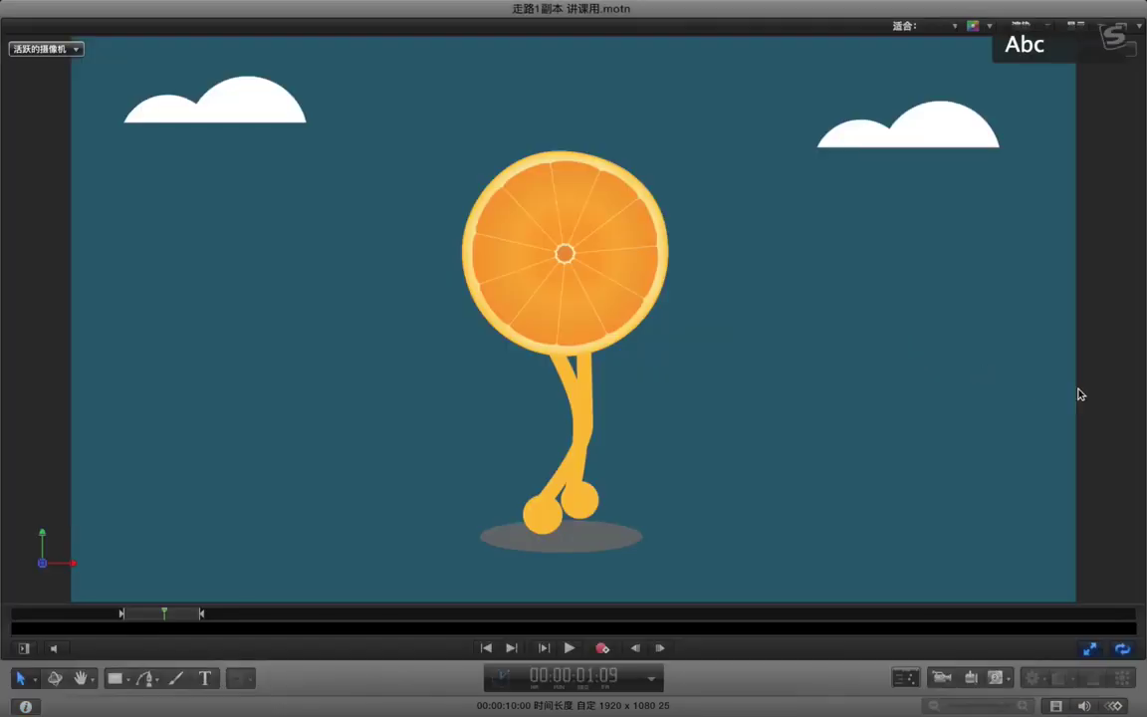
key(space)
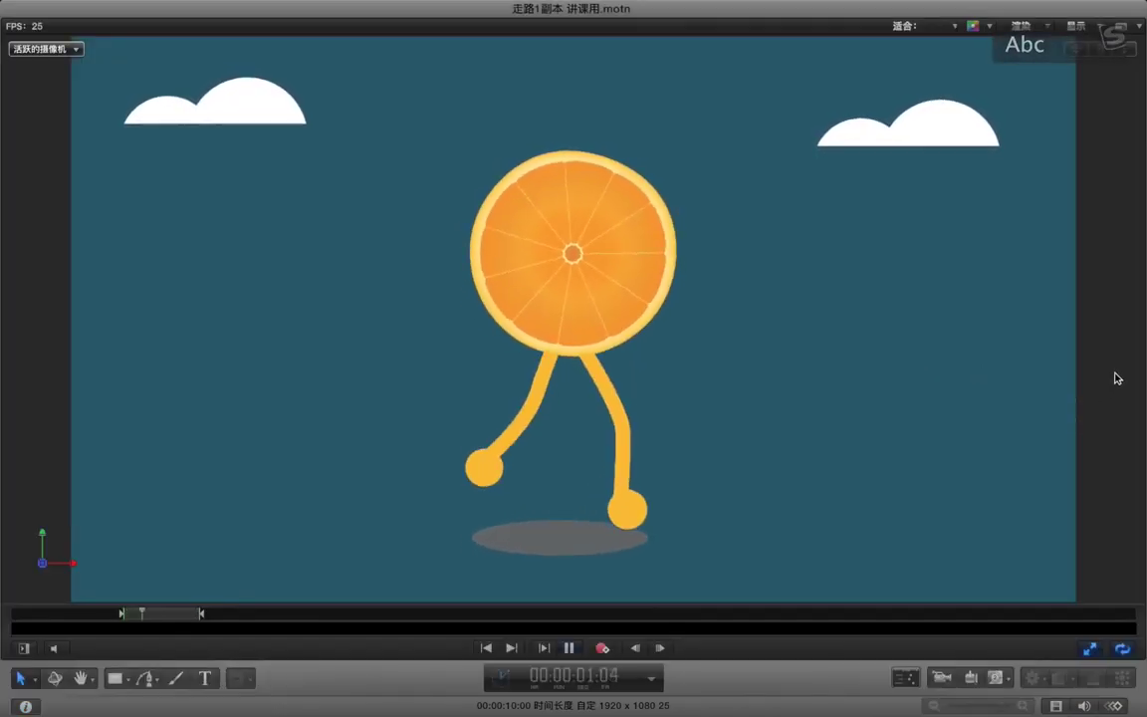